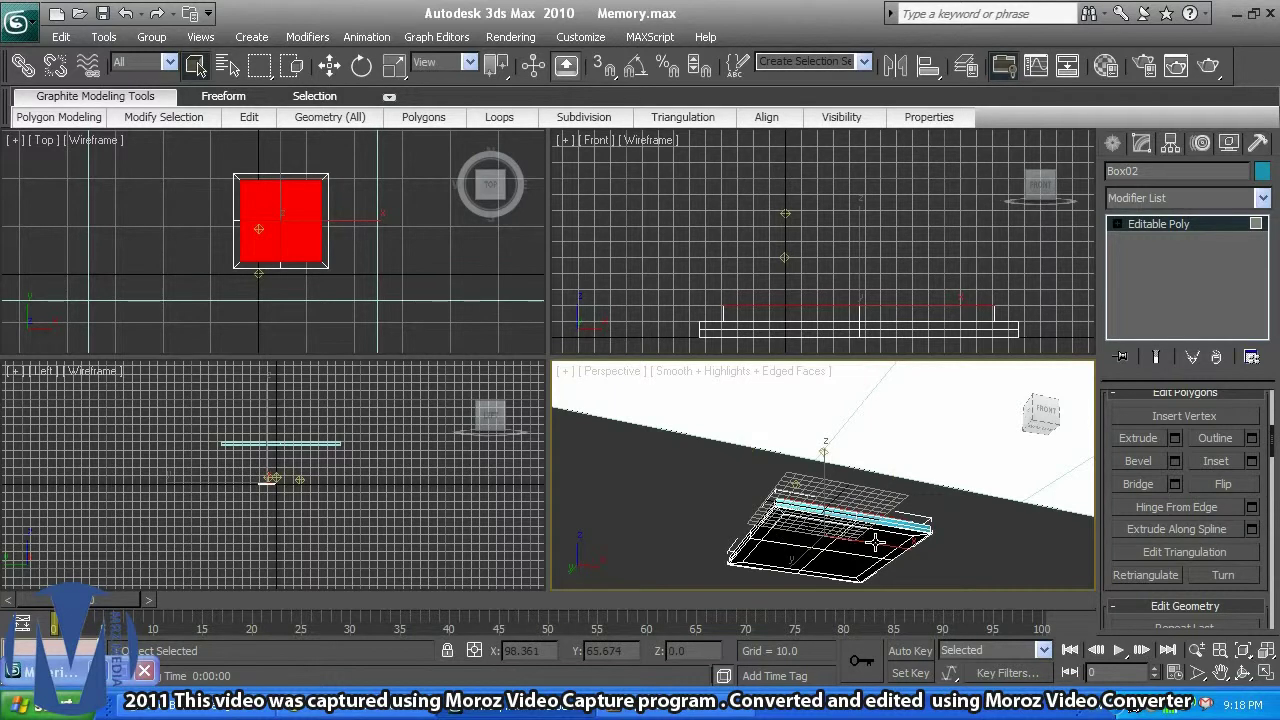
Select all four inner polygons on the underside of the box in the Perspective view.
left_click(876, 541)
left_click(842, 568, "ctrl")
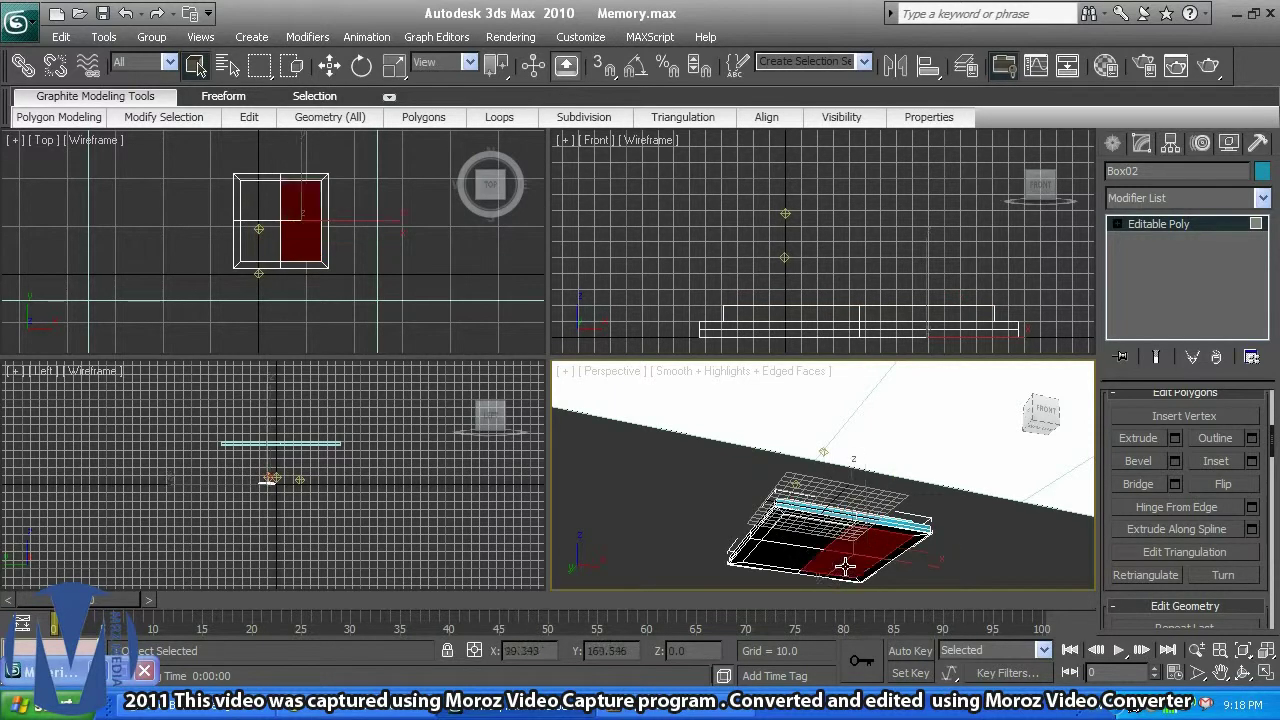
left_click(815, 540, "ctrl")
key("ctrl+a")
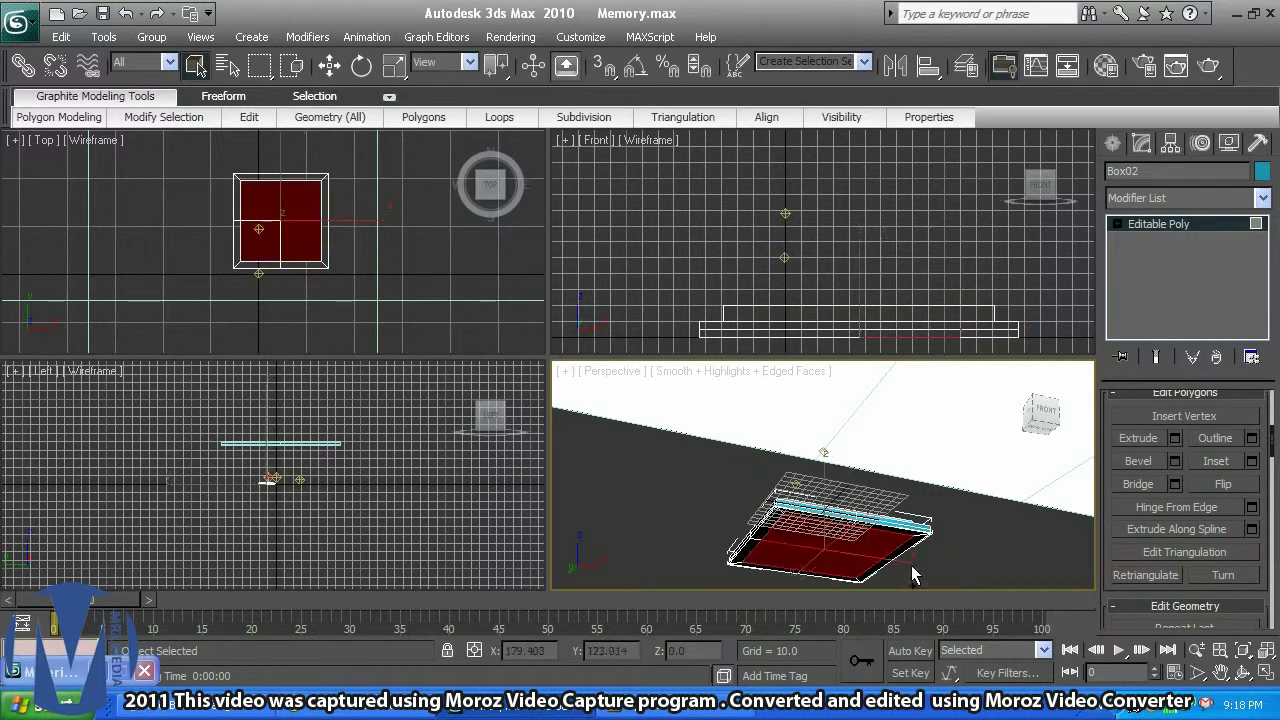
left_click(1244, 673)
mouse_move(825, 400)
left_mouse_down()
mouse_move(823, 520)
mouse_move(823, 390)
left_mouse_up()
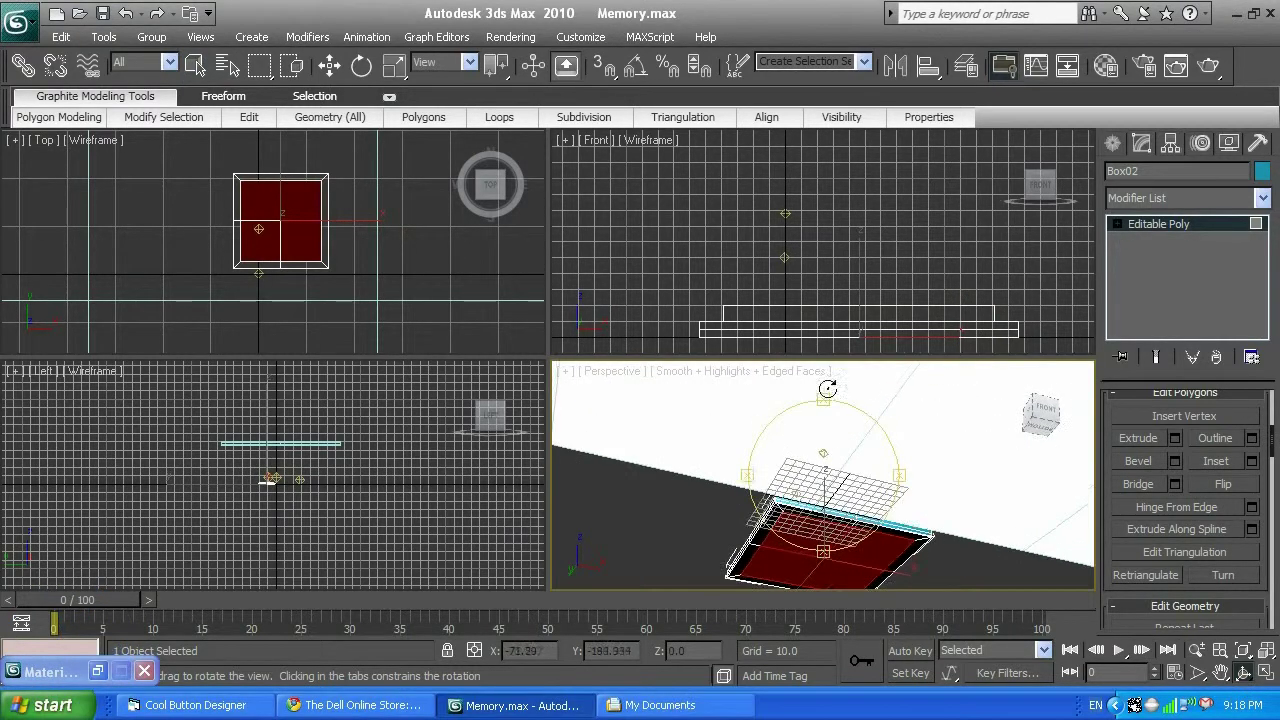
left_click(1220, 673)
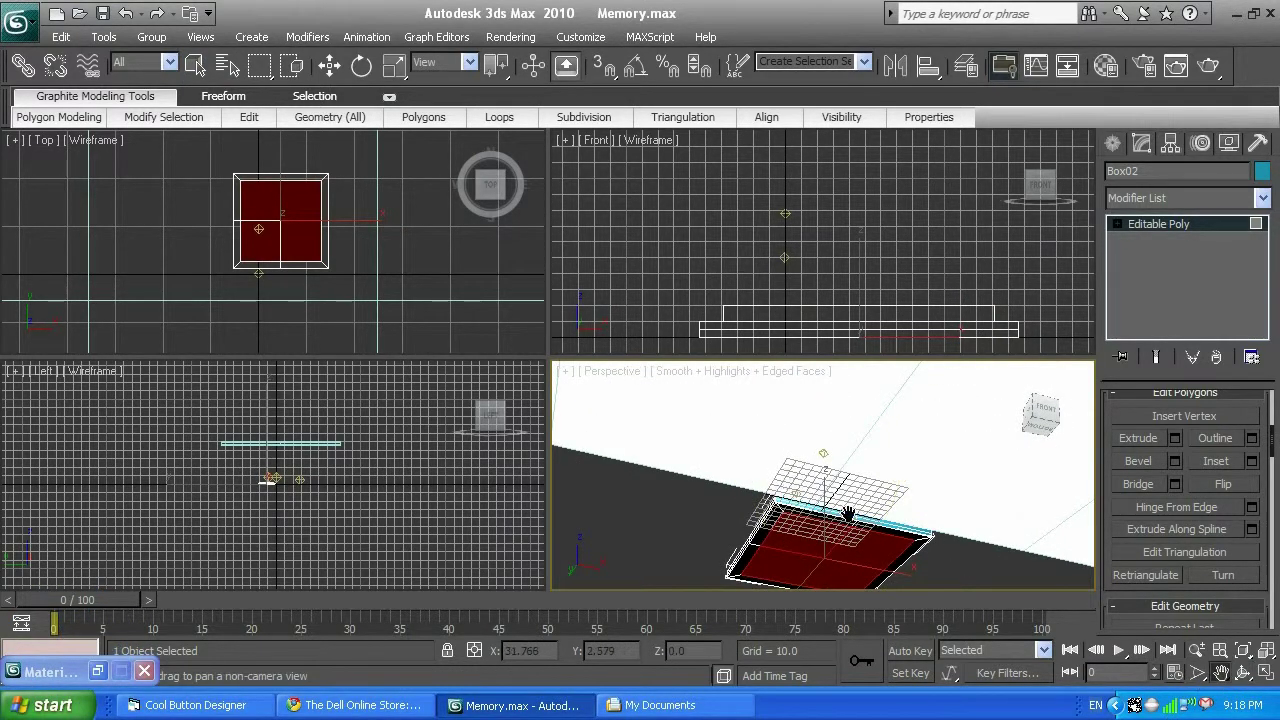
left_click_drag(846, 517, 828, 465)
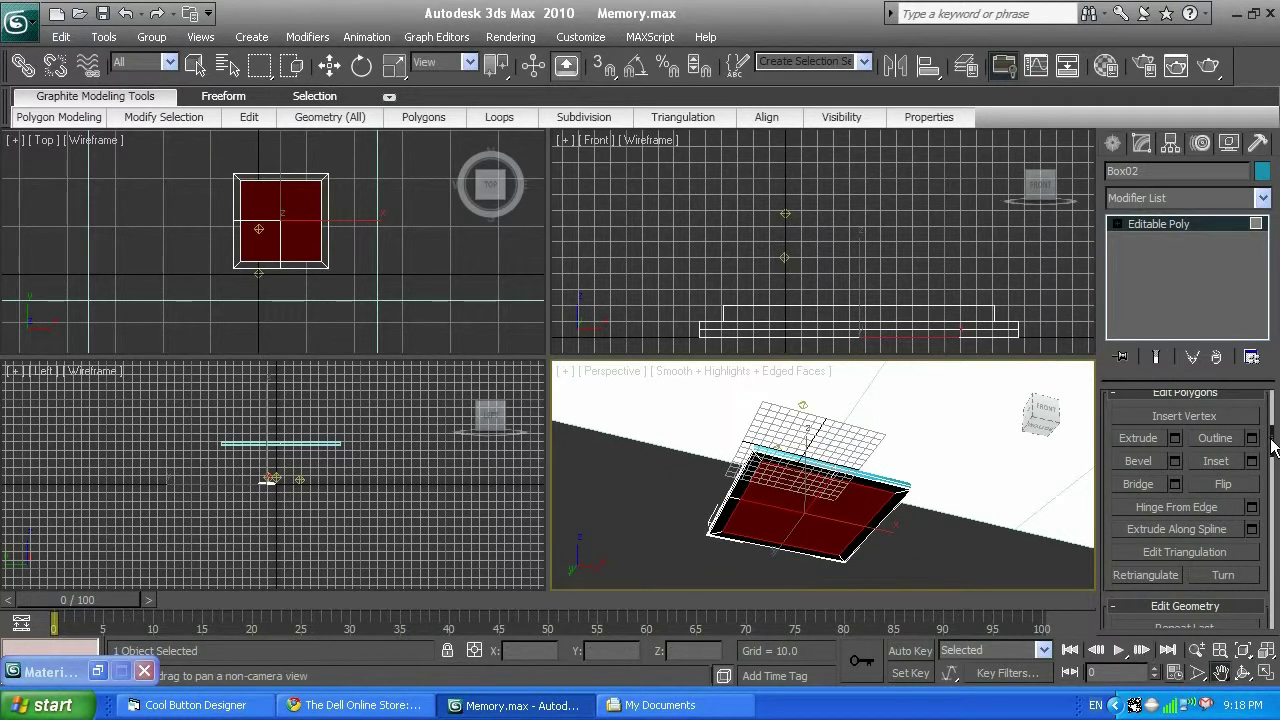
Tessellate the selected underside polygons three times with type Edge and a tension of 12.
left_click_drag(1268, 430, 1258, 512)
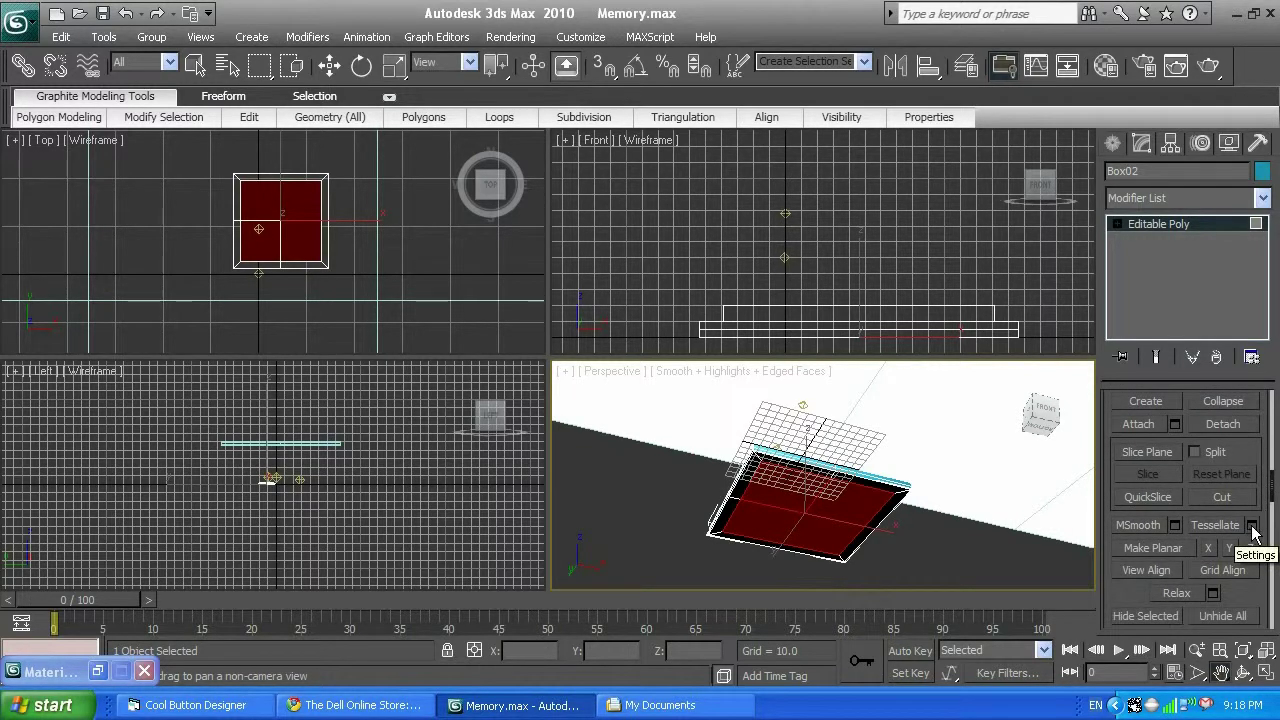
left_click(1252, 526)
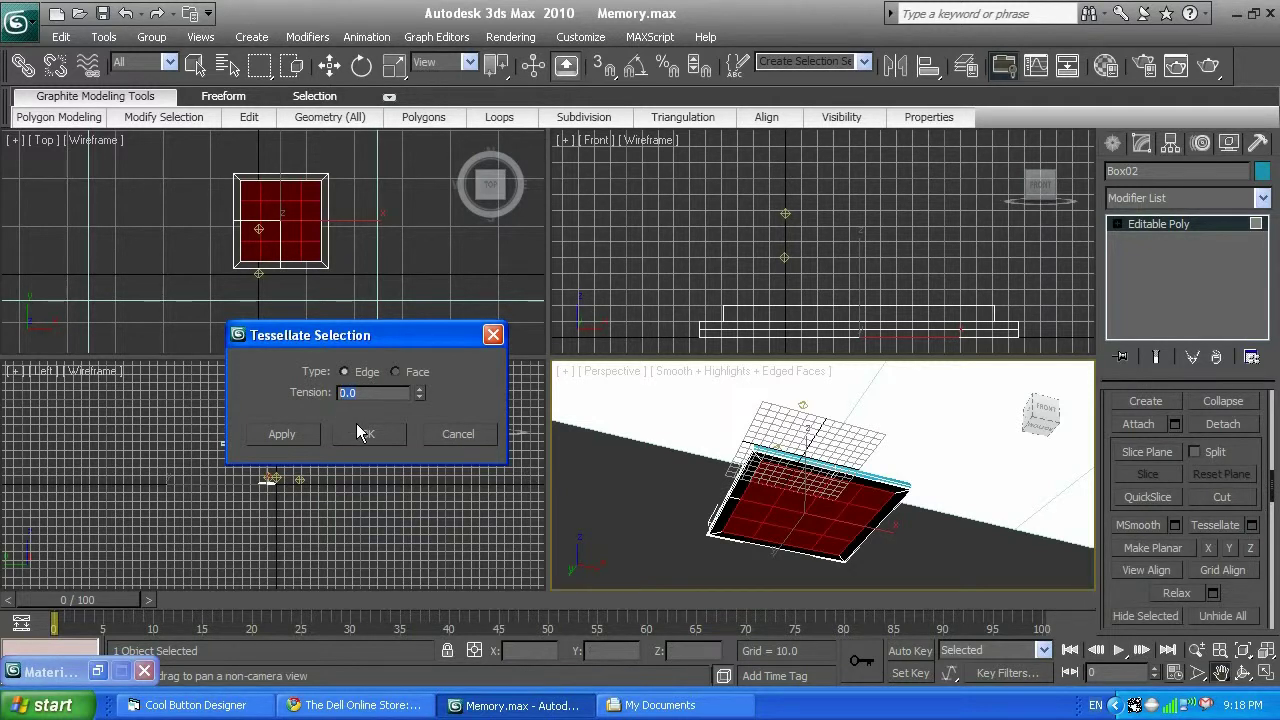
type("6")
key("Return")
type("6")
key("Return")
type("5")
key("Return")
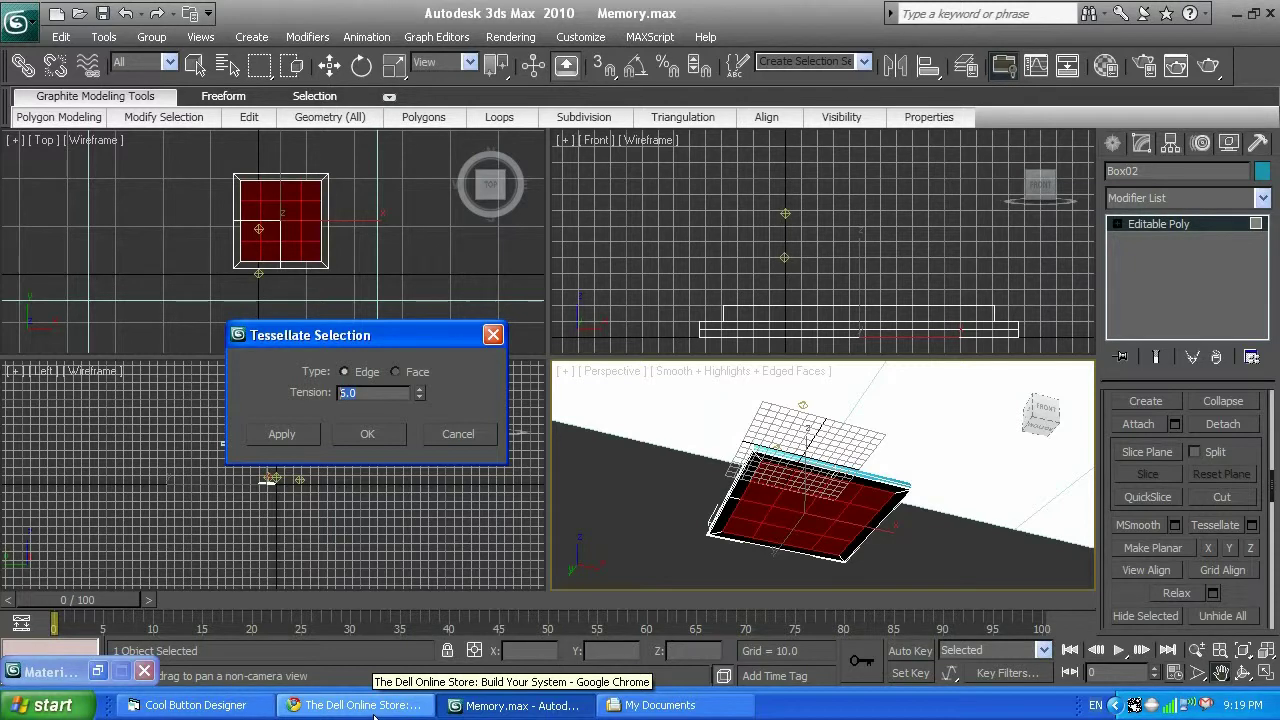
type("6")
key("Return")
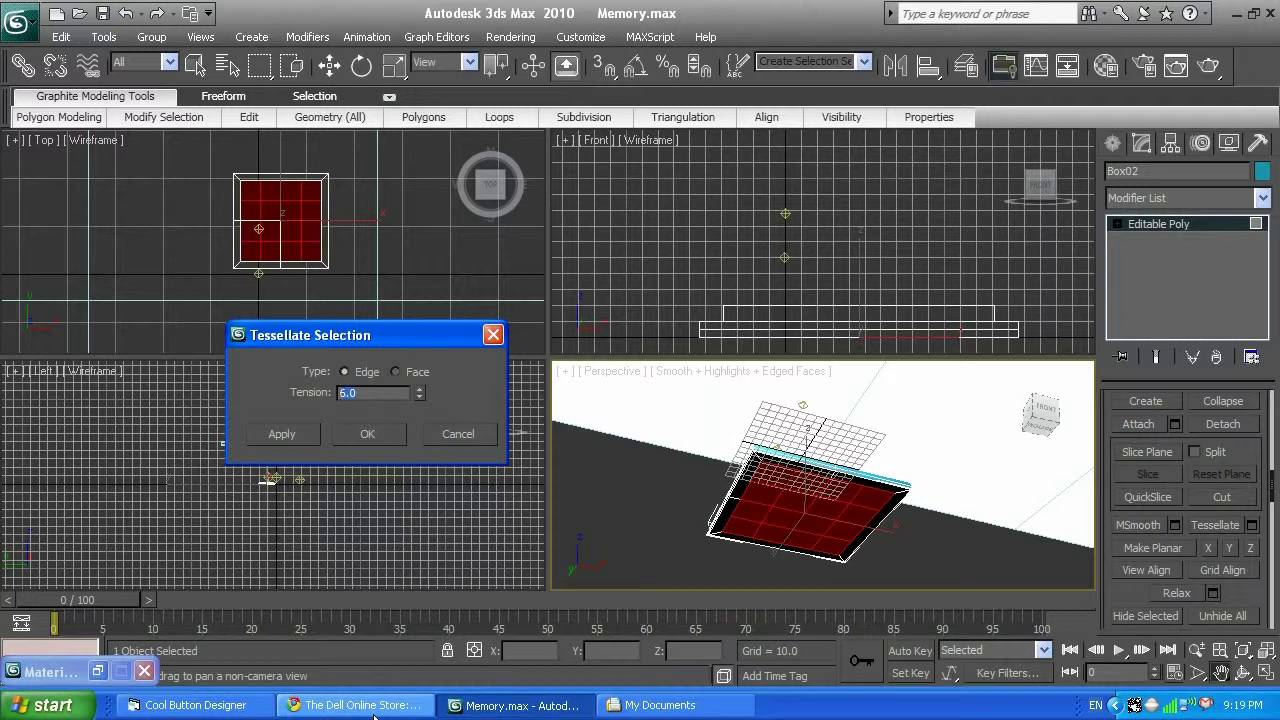
key("Return")
left_click(287, 437)
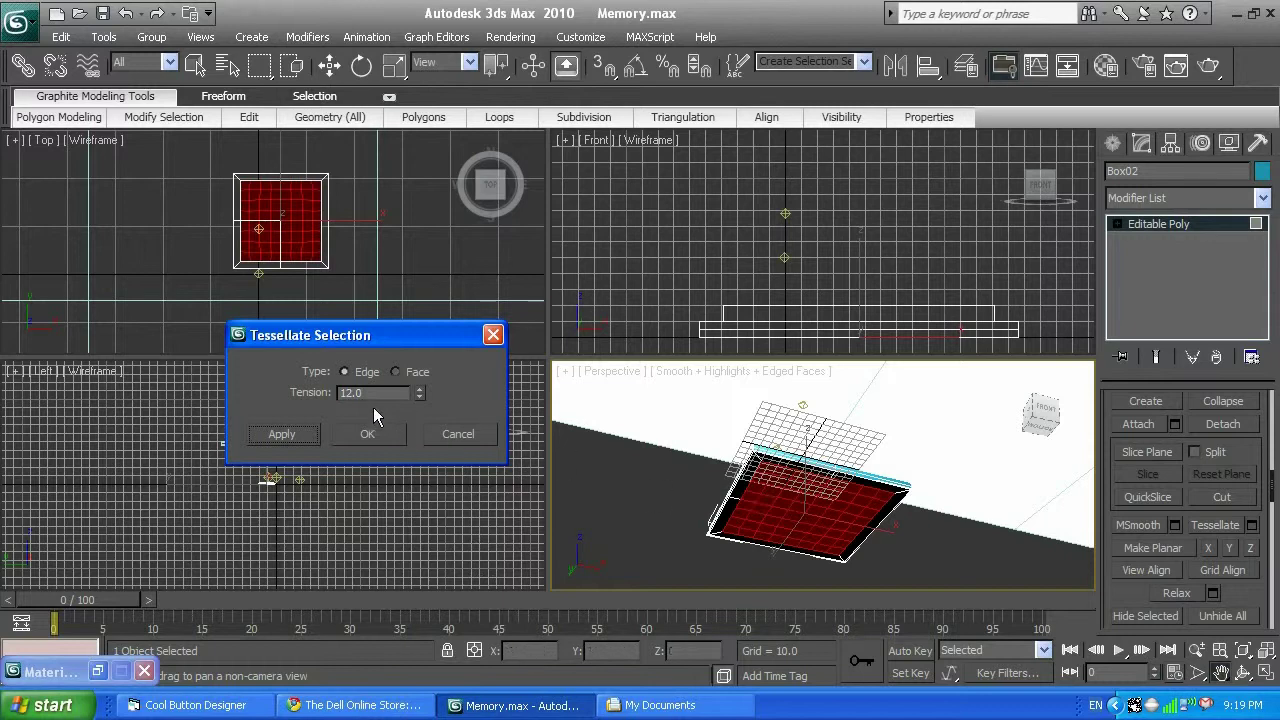
left_click(295, 434)
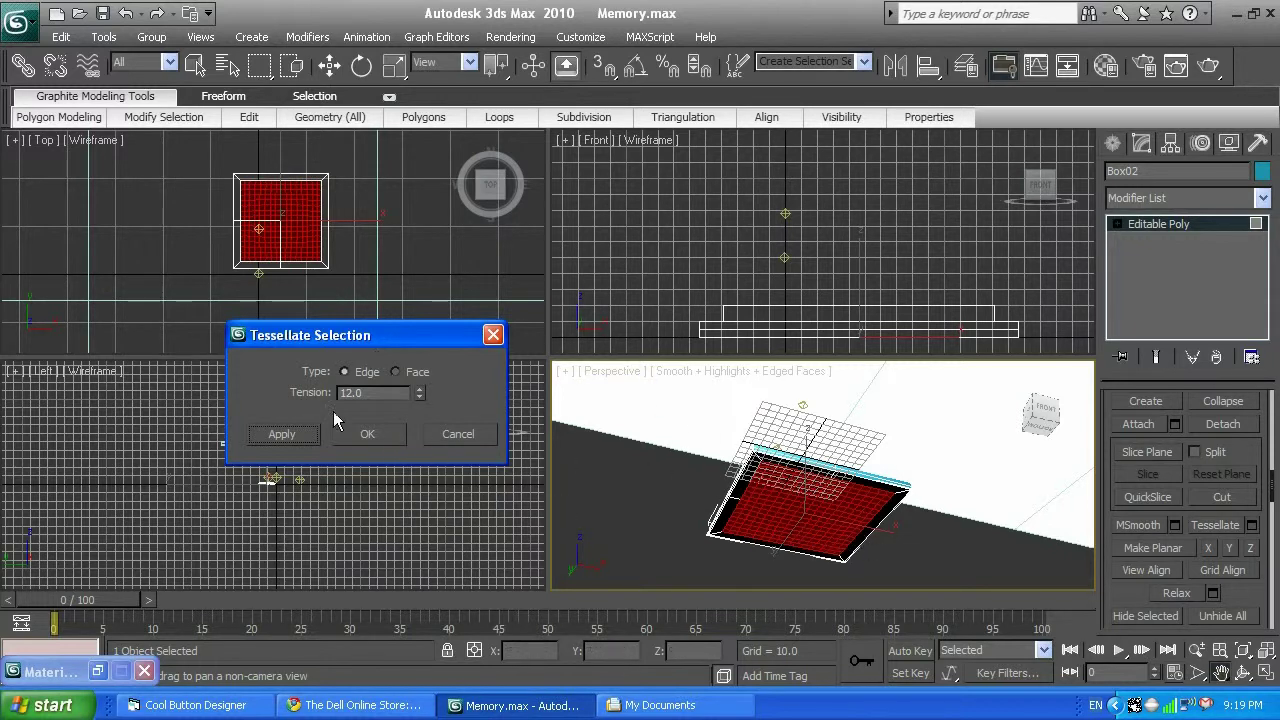
left_click(385, 432)
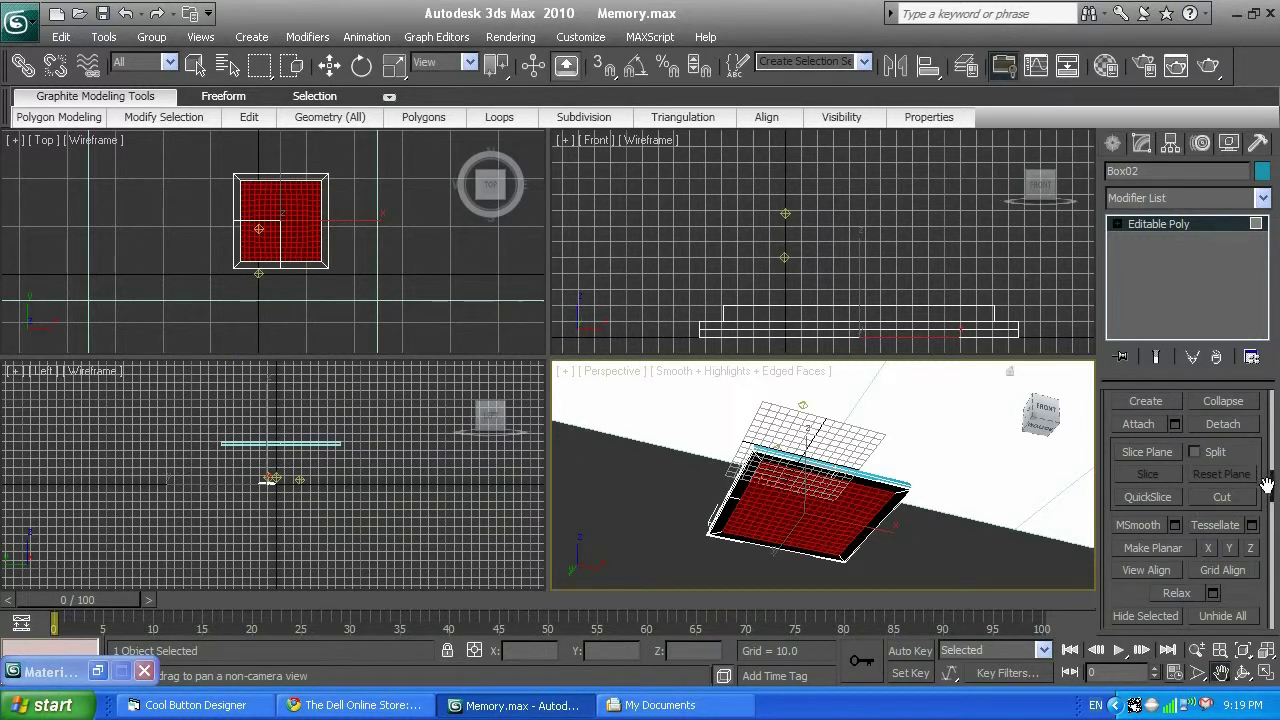
Inset the tessellated underside polygons individually, using type By Polygon and an inset amount of 3.
left_click_drag(1276, 500, 1274, 444)
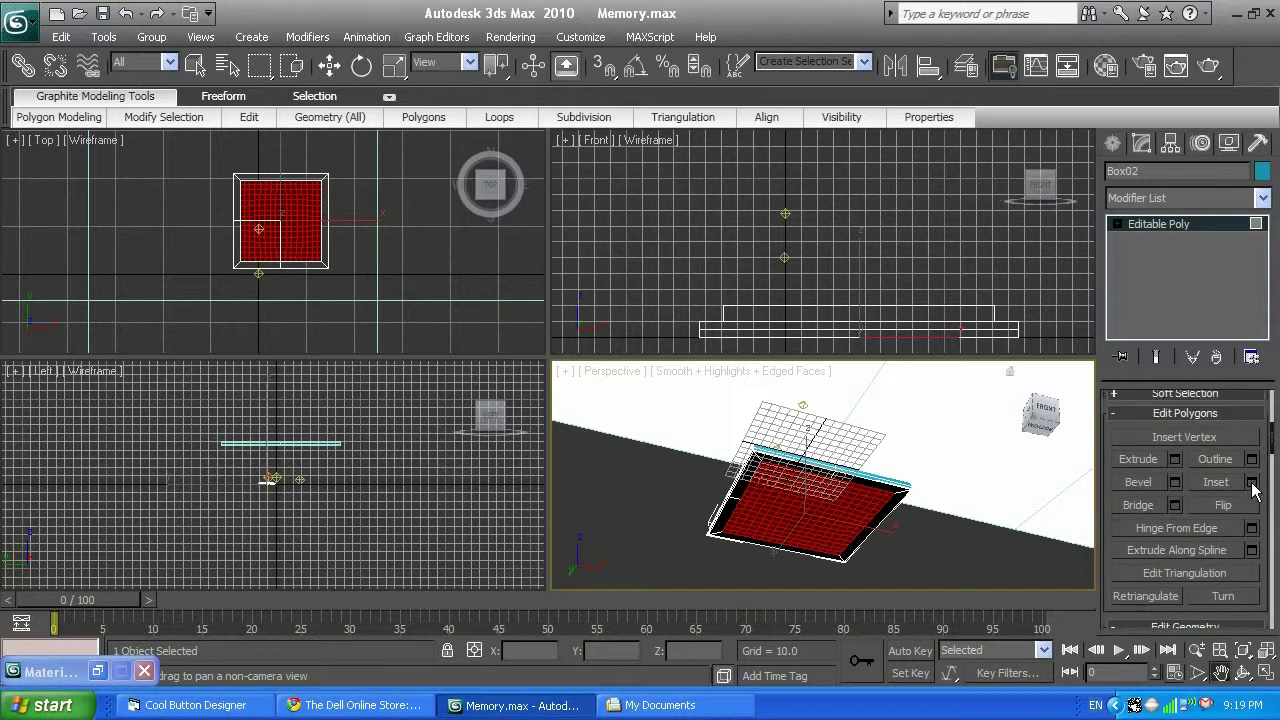
left_click(1252, 482)
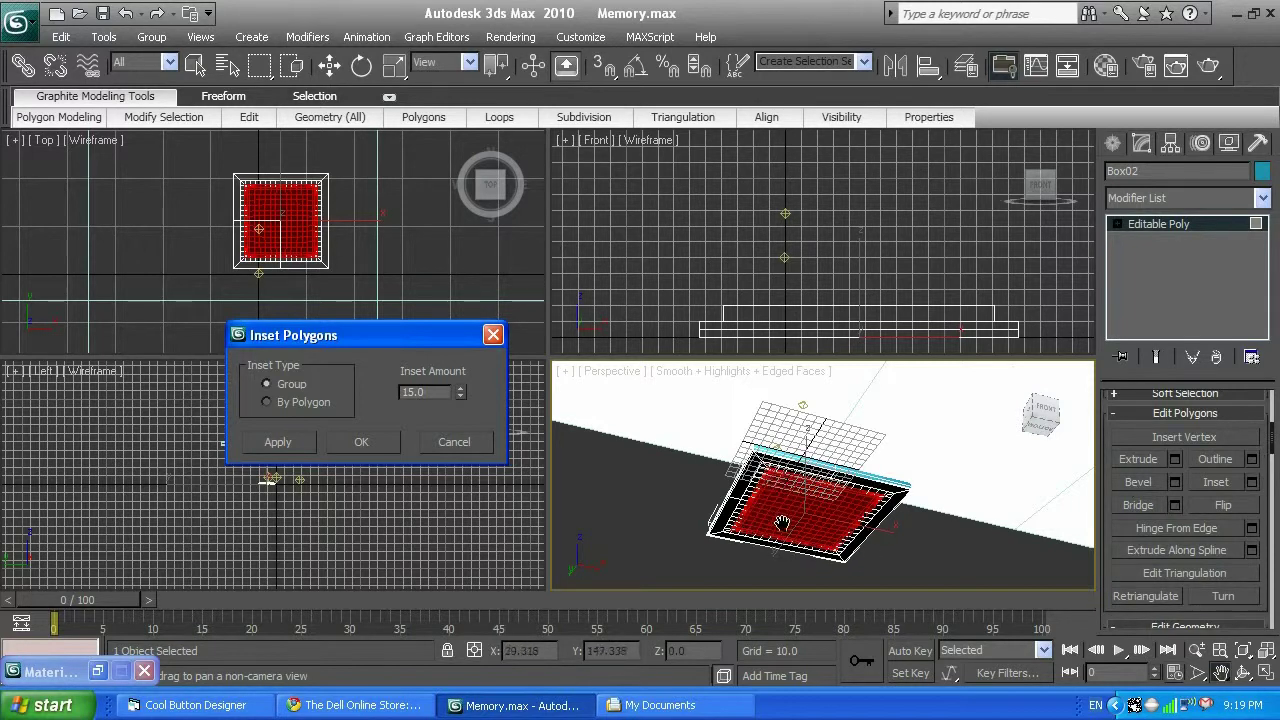
left_click(267, 402)
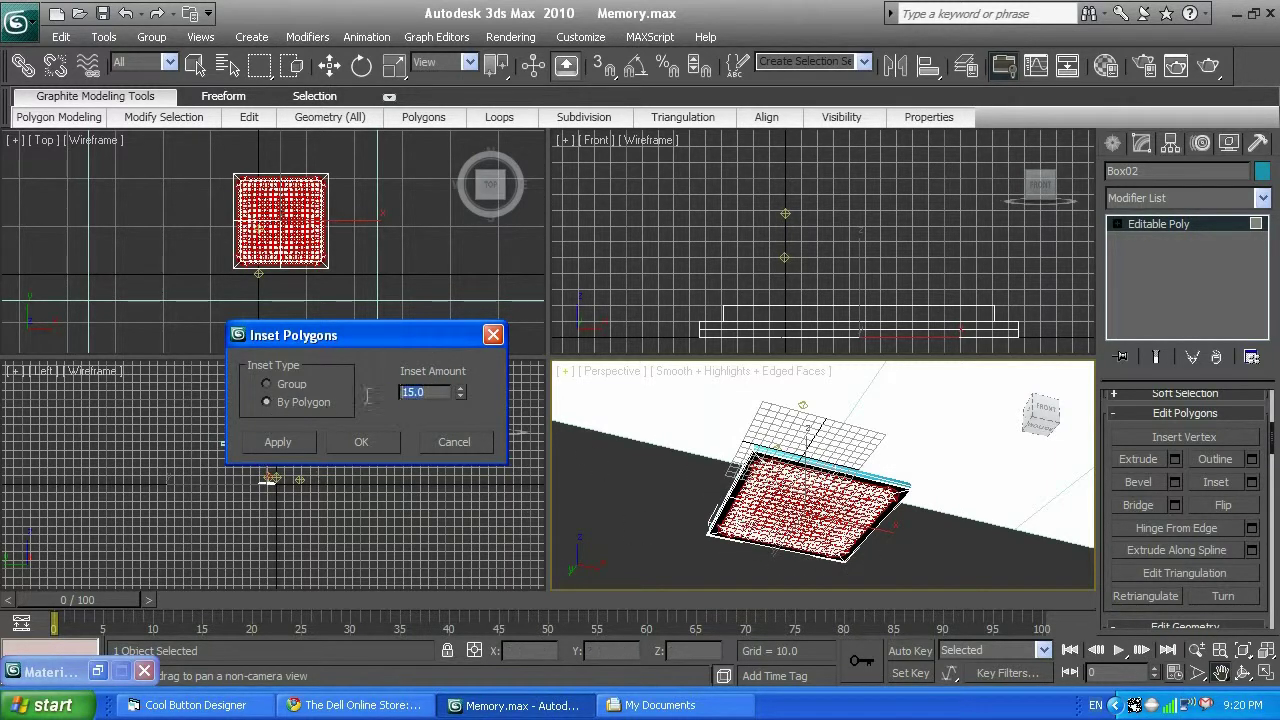
type("1")
key("Return")
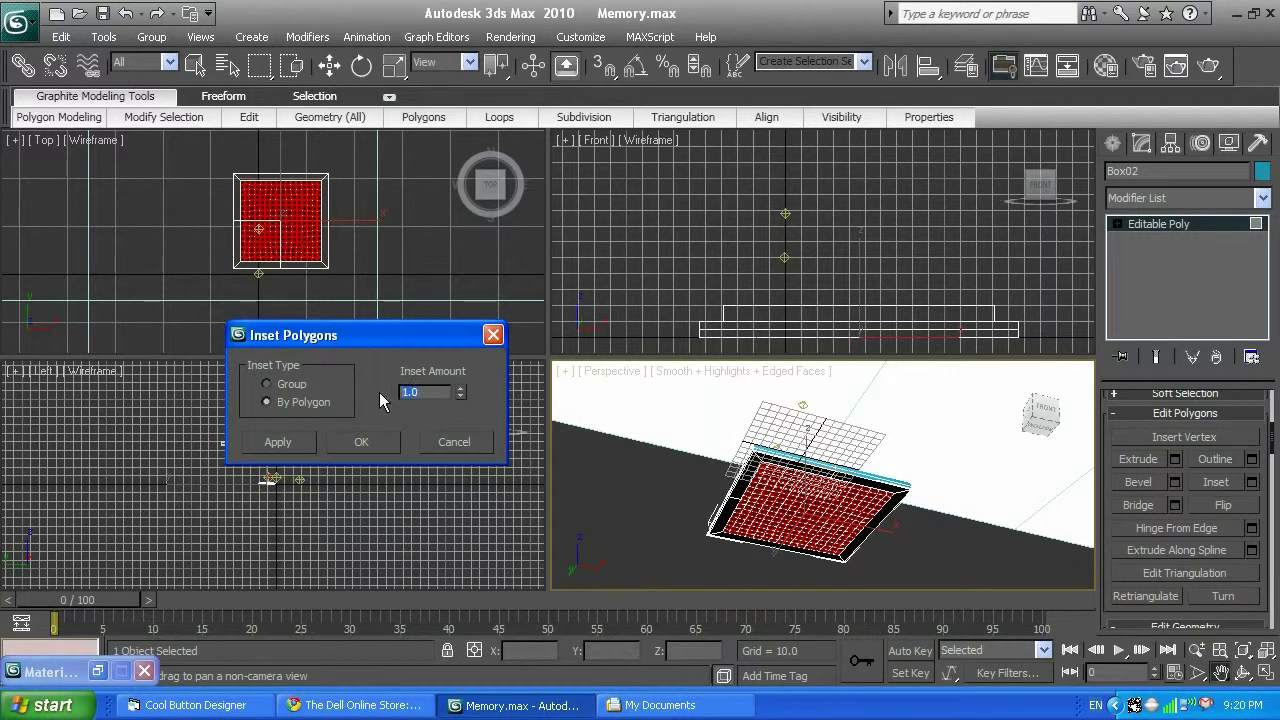
type("2")
key("Return")
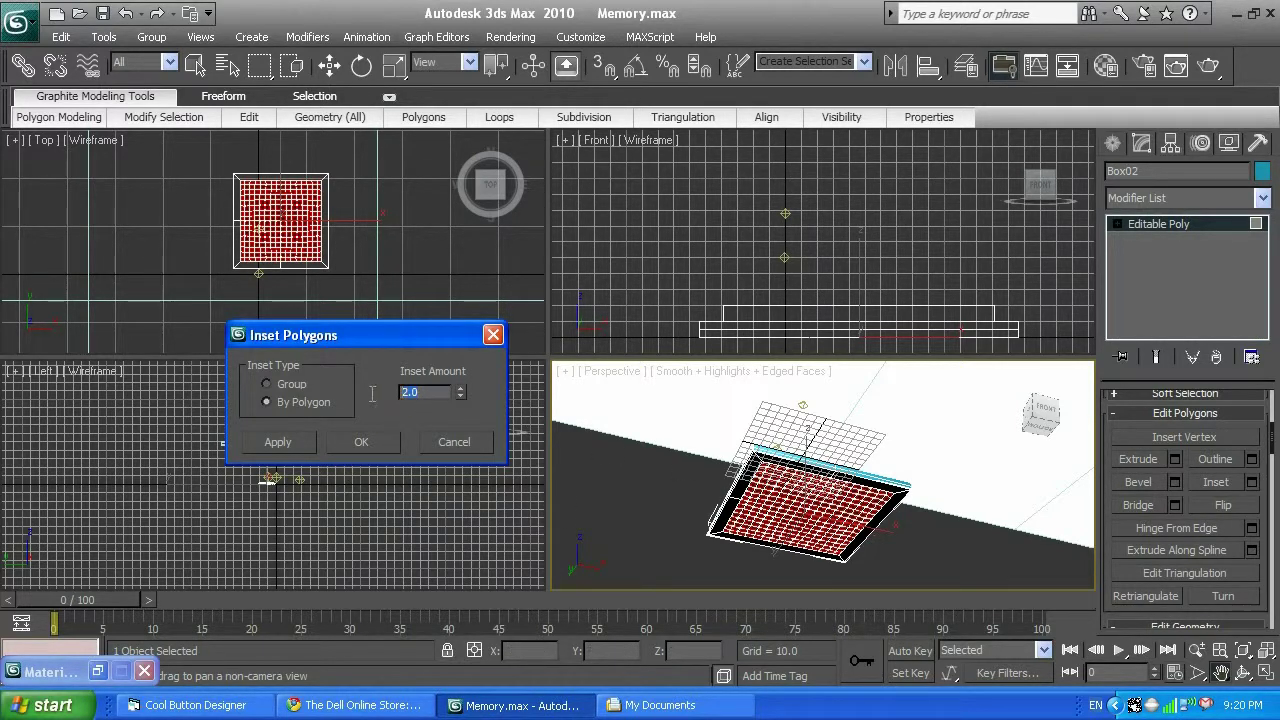
type("3")
key("Return")
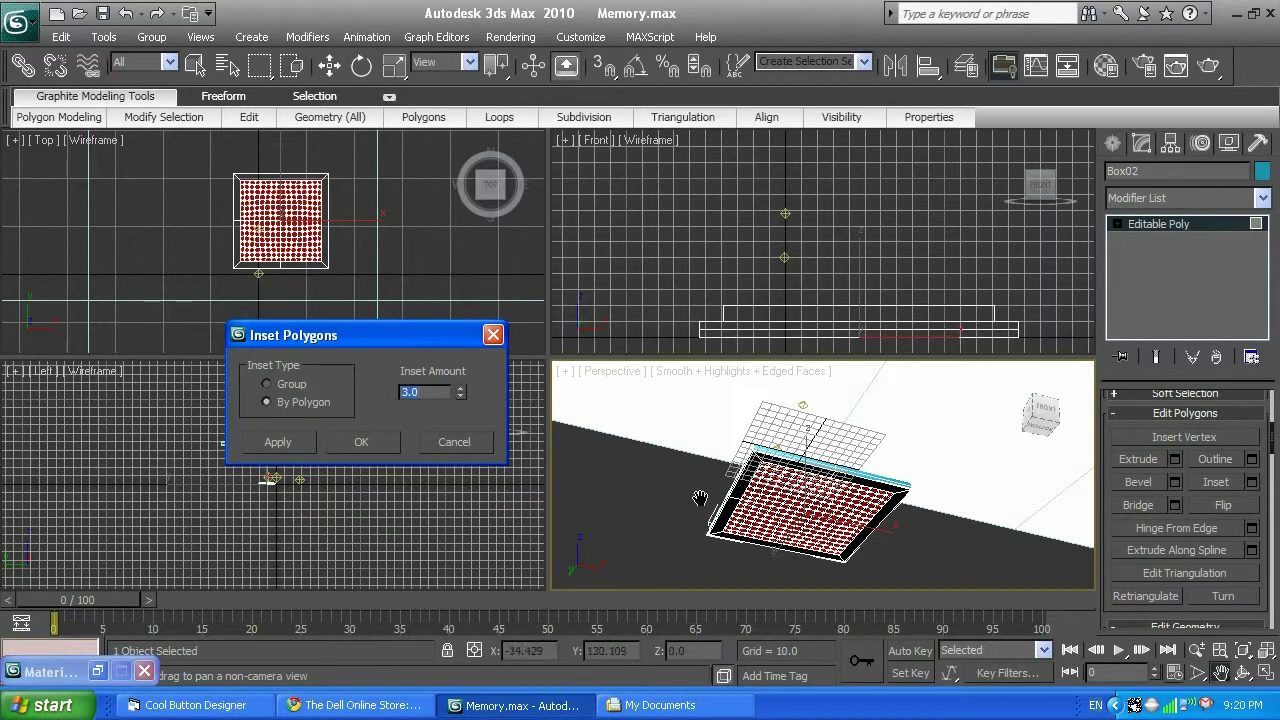
left_click(361, 443)
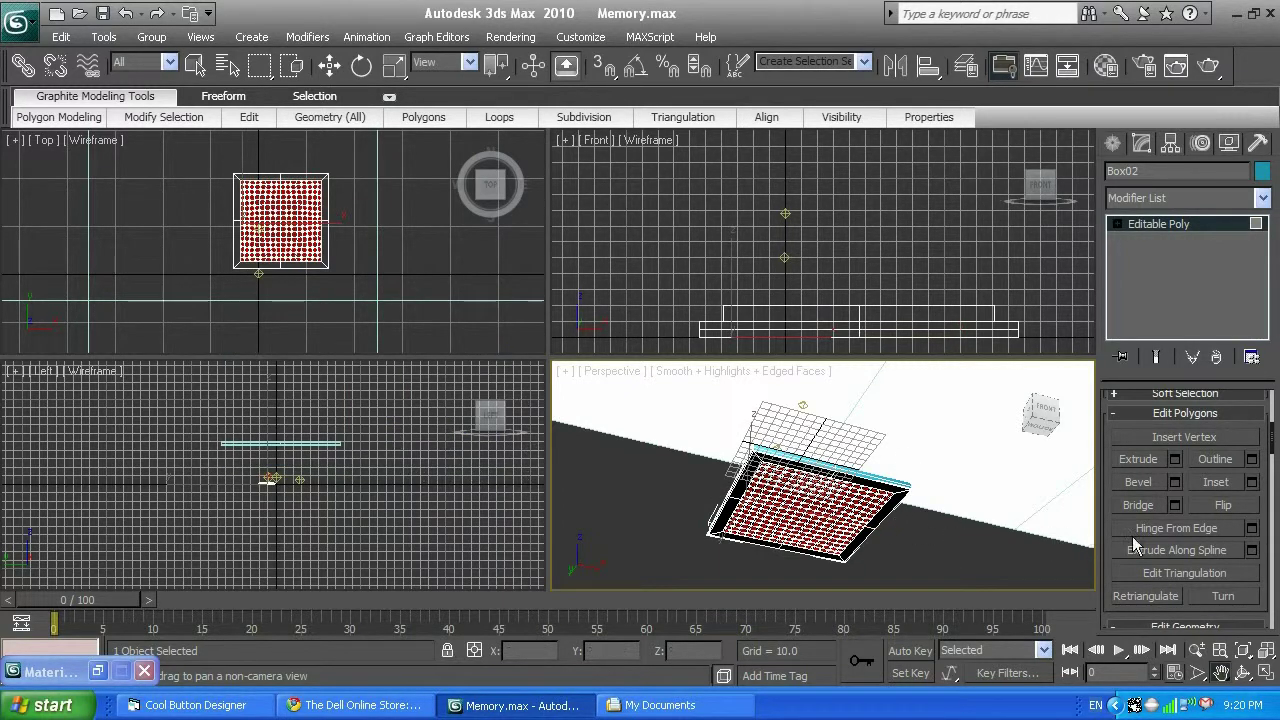
Extrude the inset polygons as a group with a height of 10 to form pins under the box.
left_click(1177, 460)
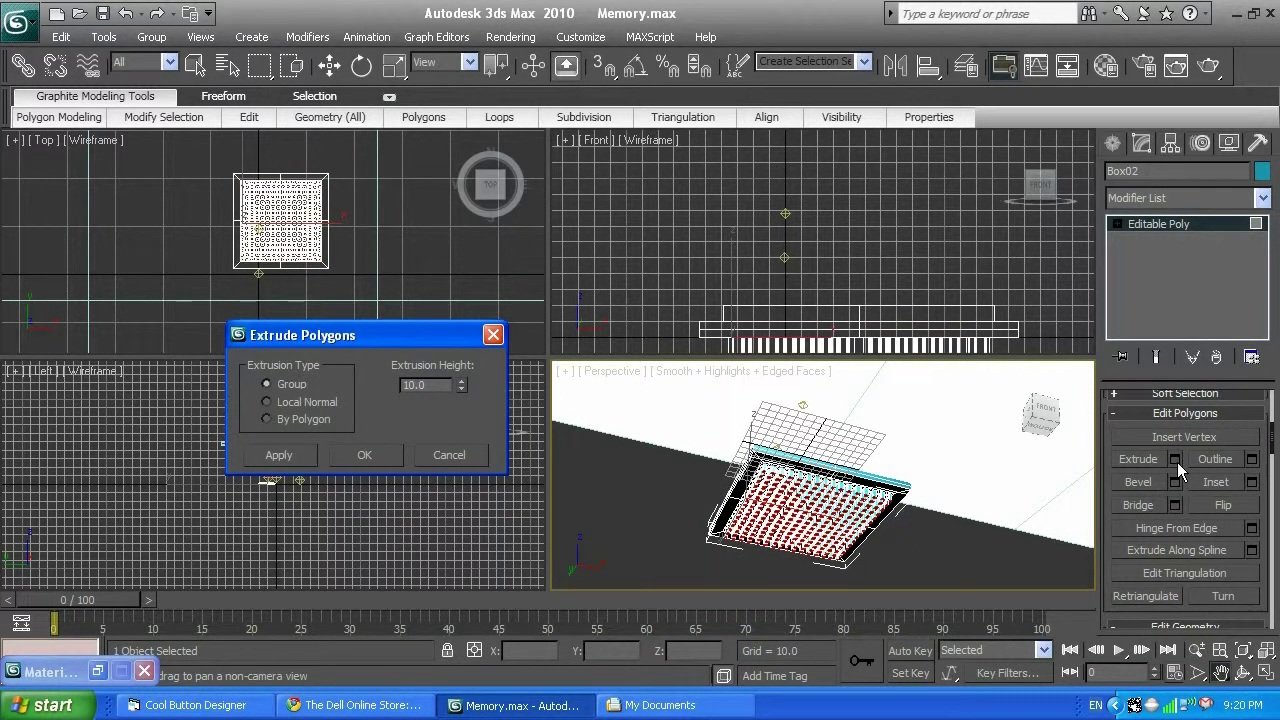
middle_click_drag(915, 300, 890, 240)
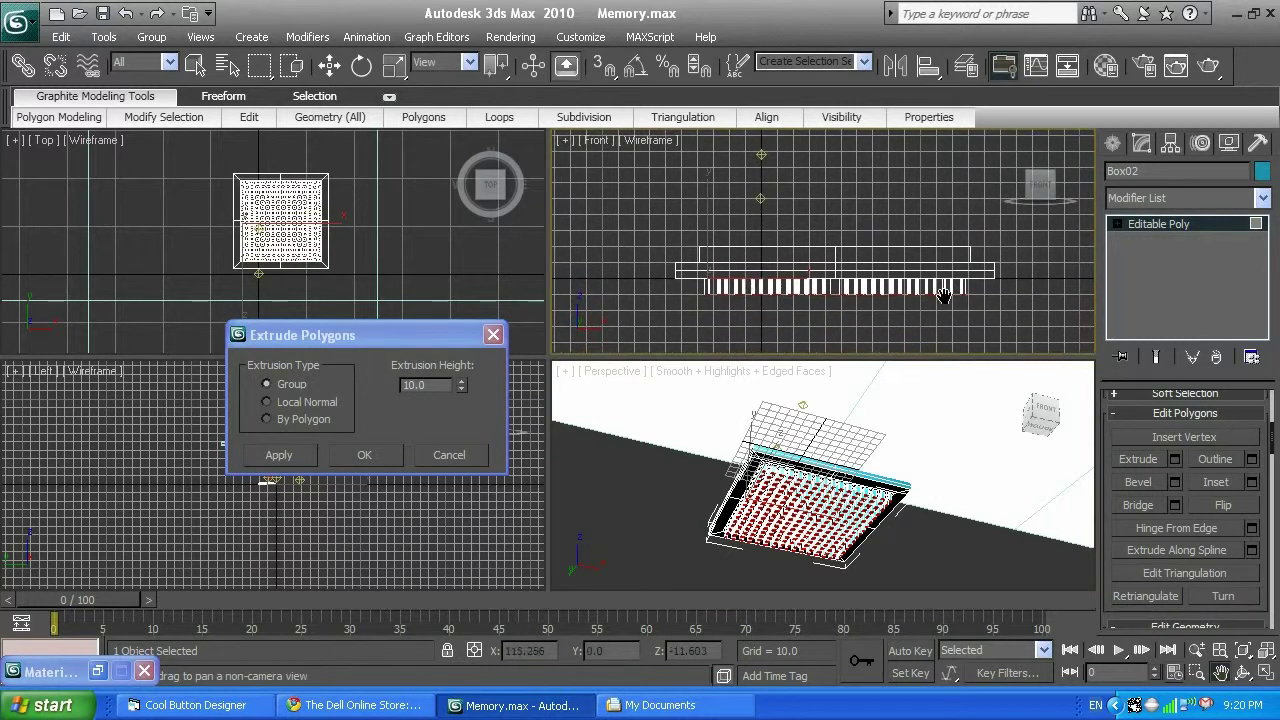
left_click(381, 455)
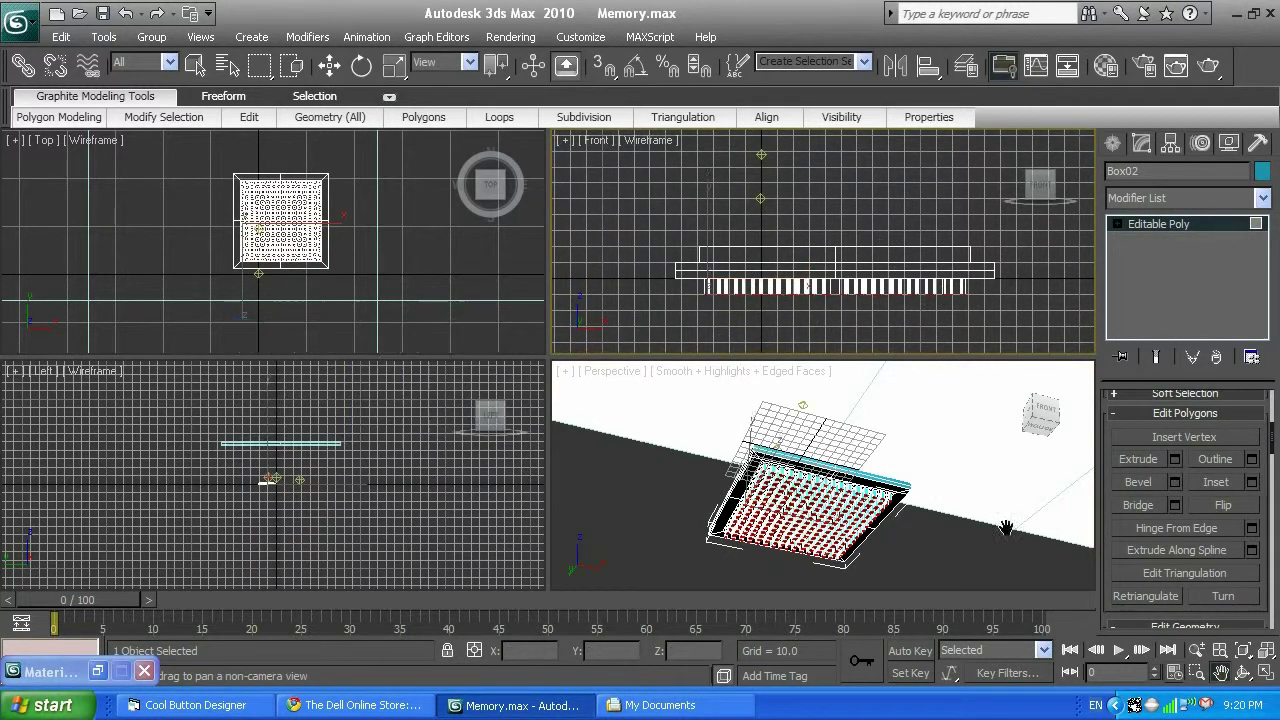
Test-render the Perspective view from two side angles and from above to examine the pins and the cover.
left_click(1254, 677)
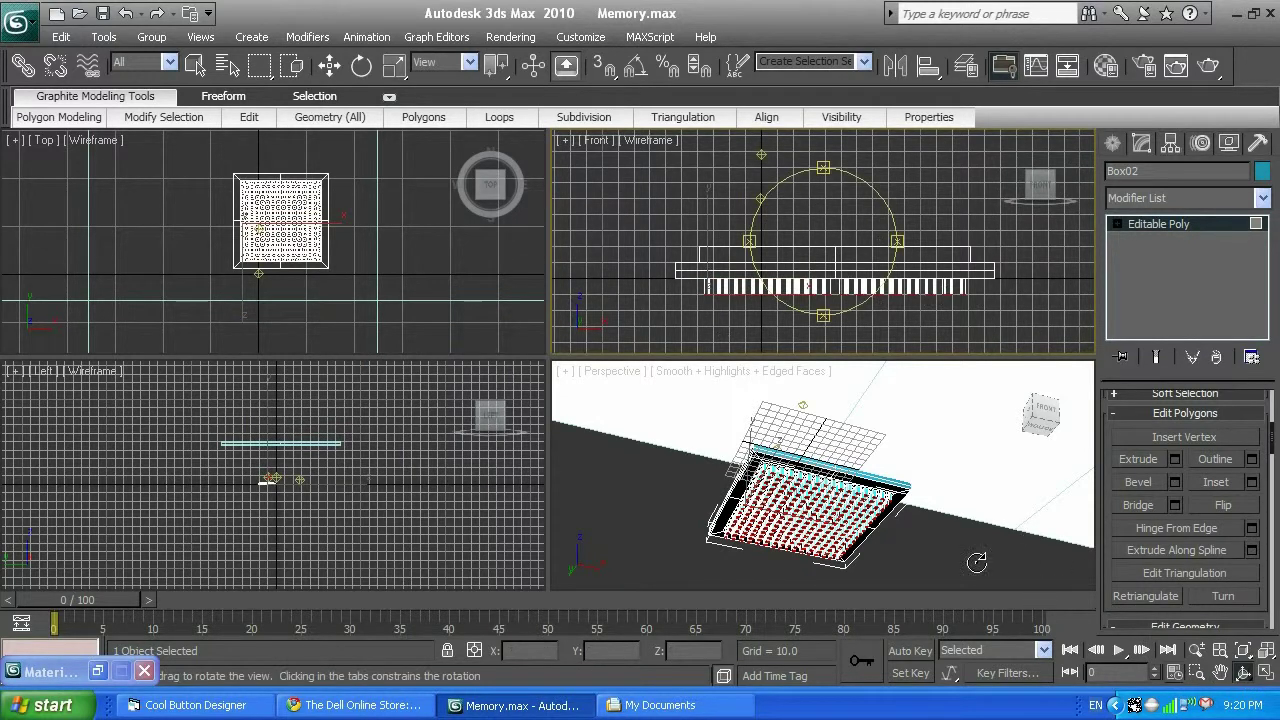
left_click(897, 481)
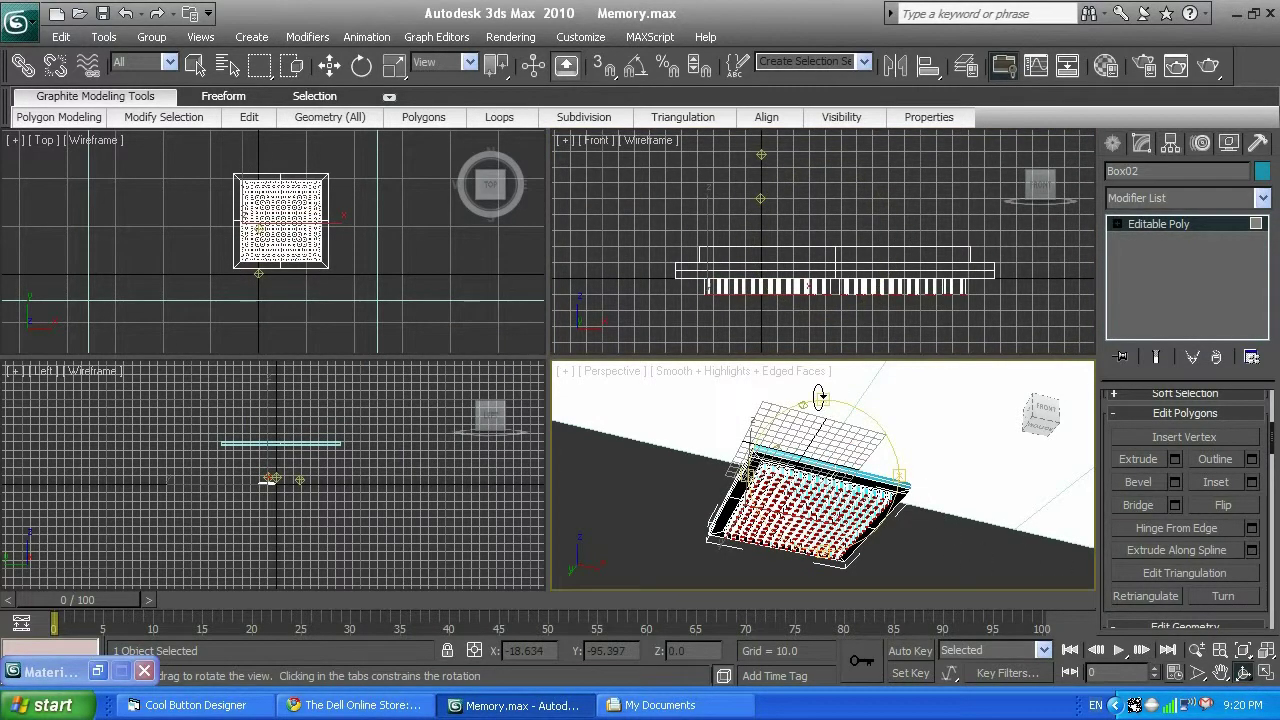
left_click_drag(831, 402, 822, 465)
key("shift+q")
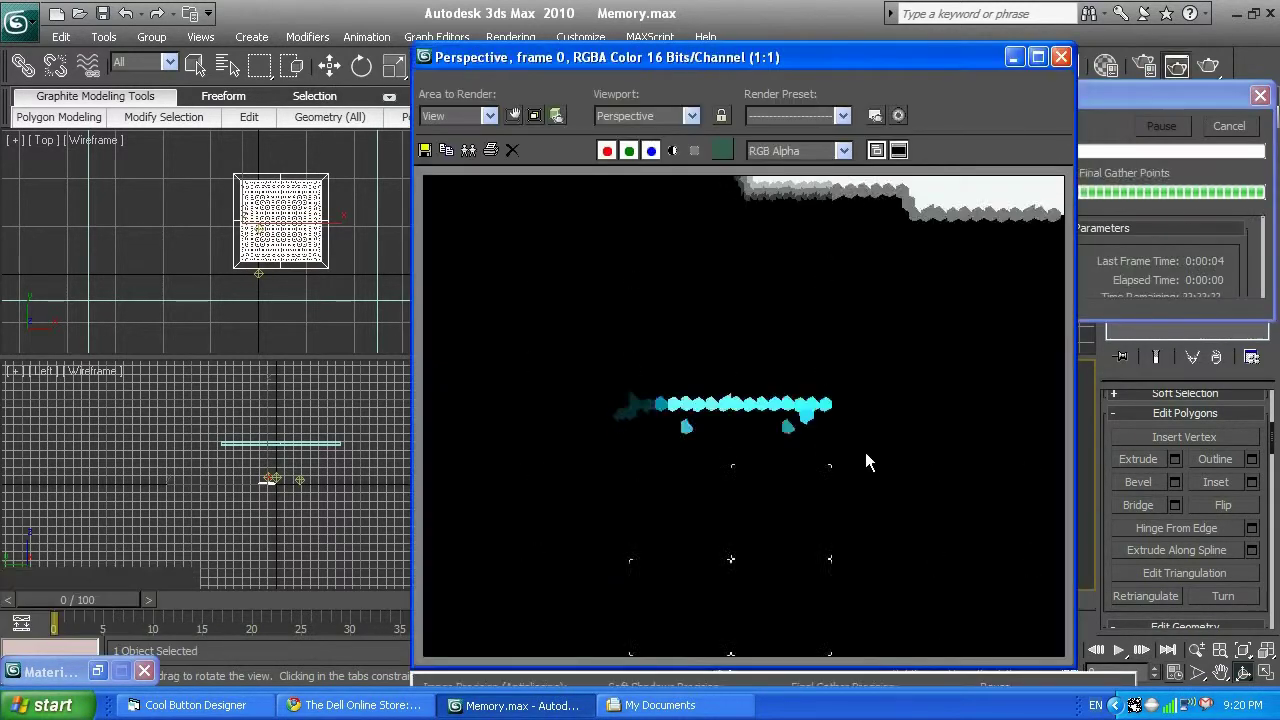
left_click(1059, 61)
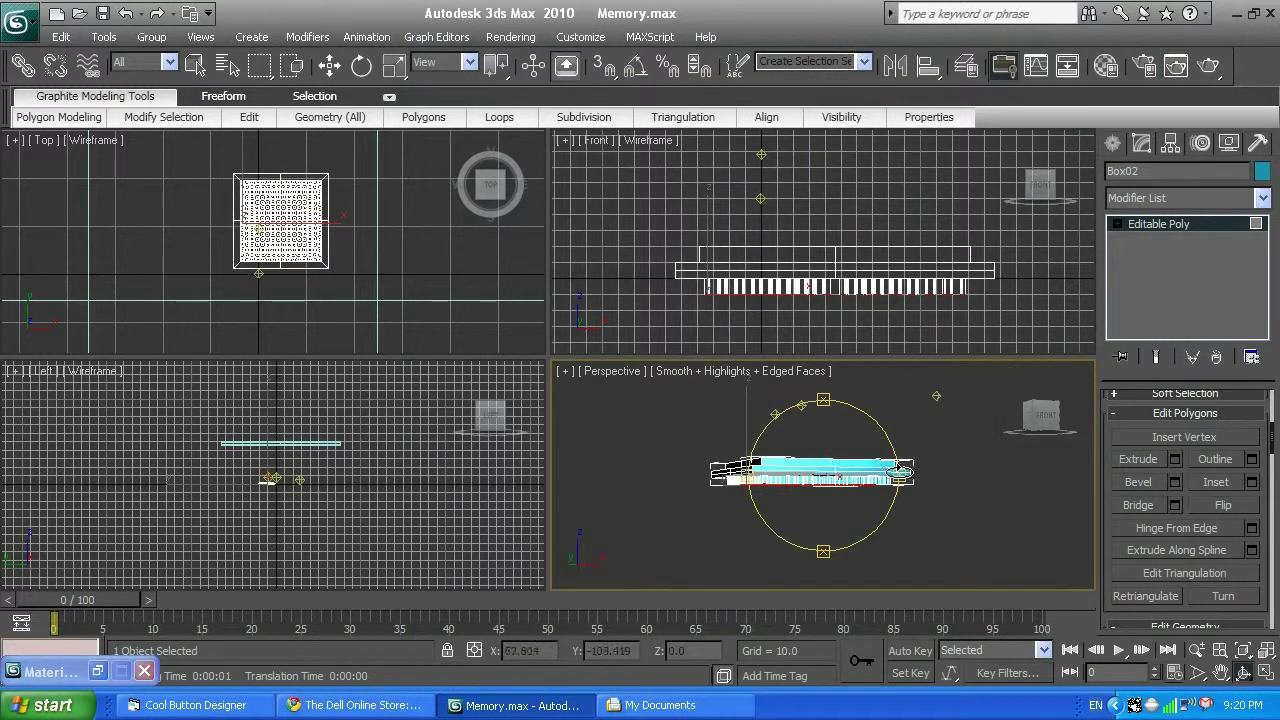
left_click_drag(897, 471, 731, 459)
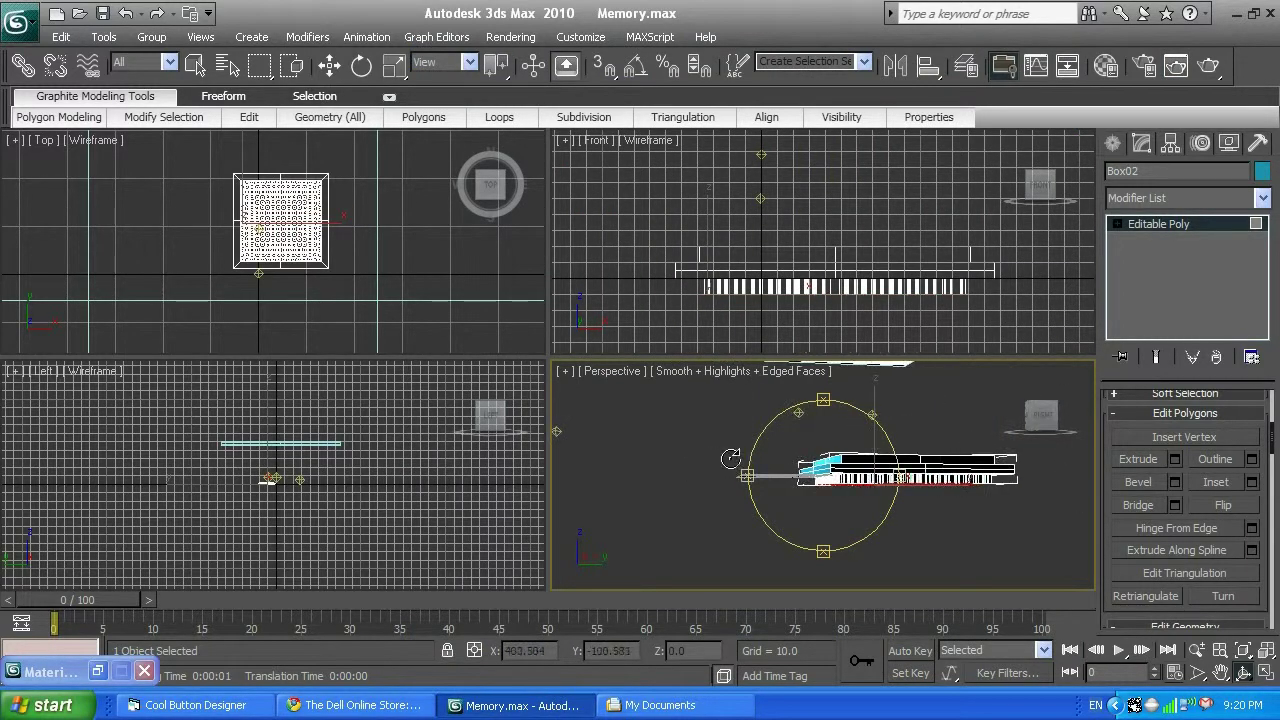
key("shift+q")
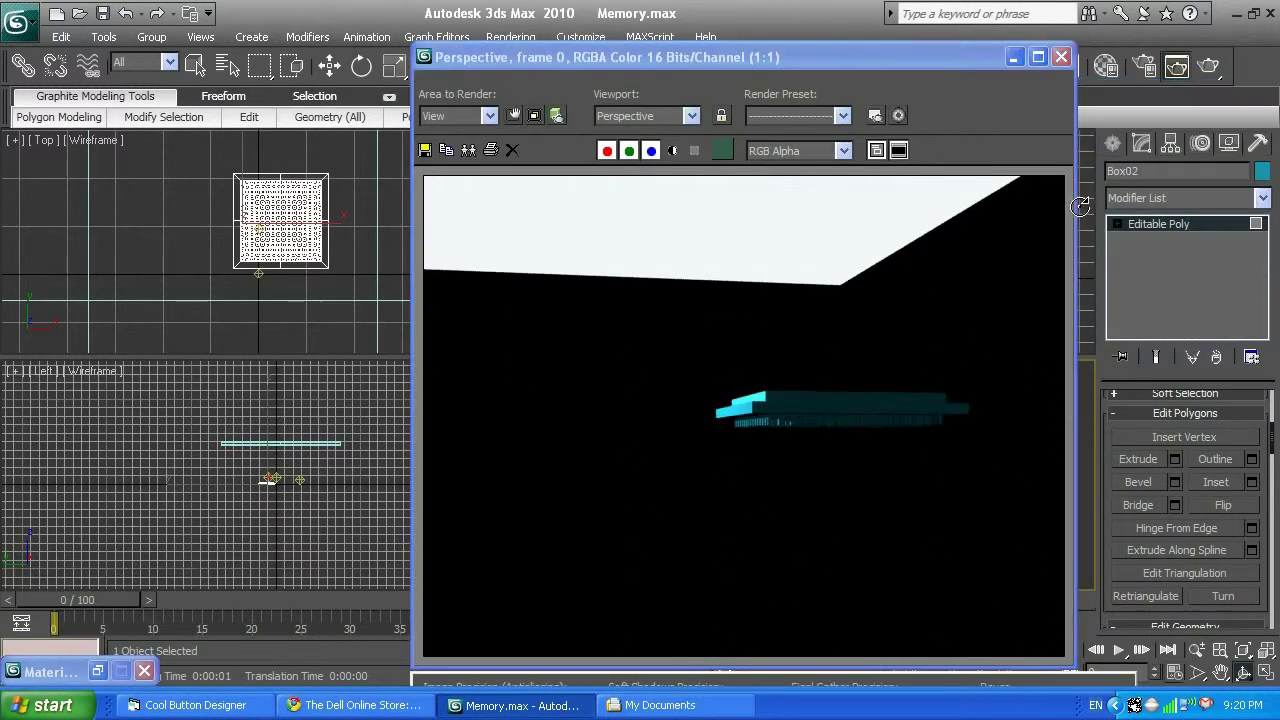
left_click(1061, 56)
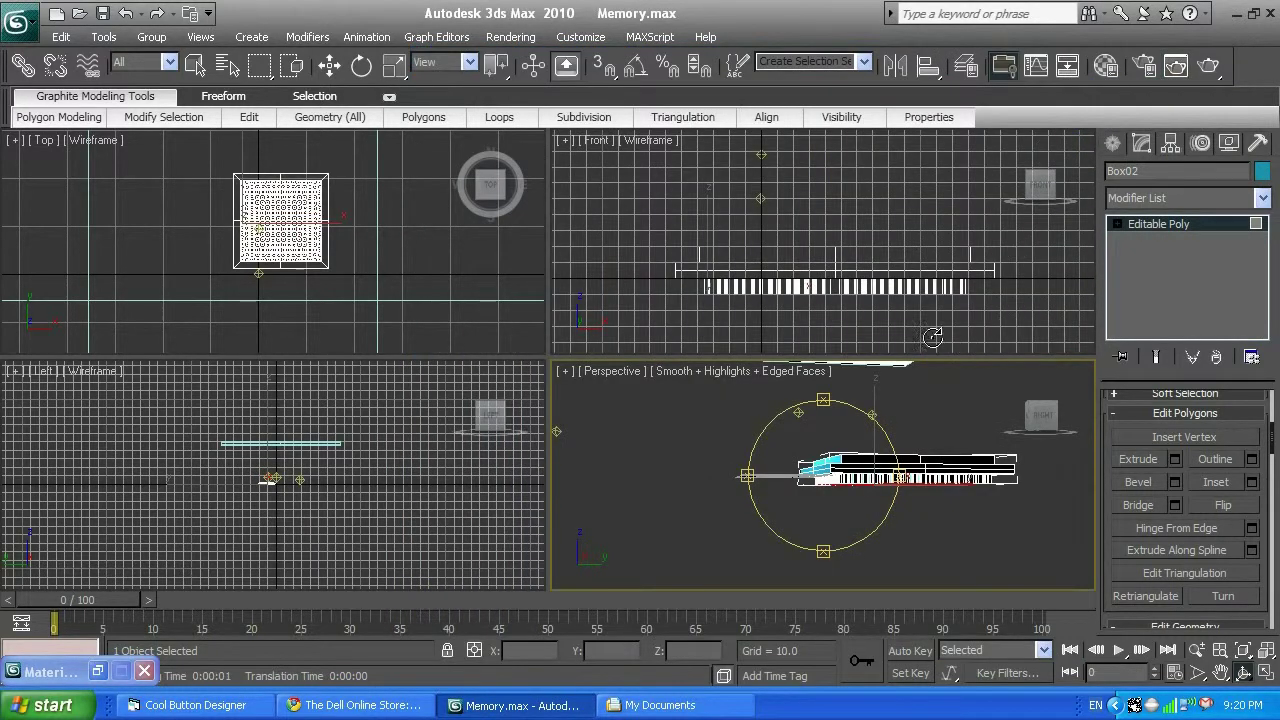
middle_click_drag(826, 400, 831, 452, "alt")
key("shift+q")
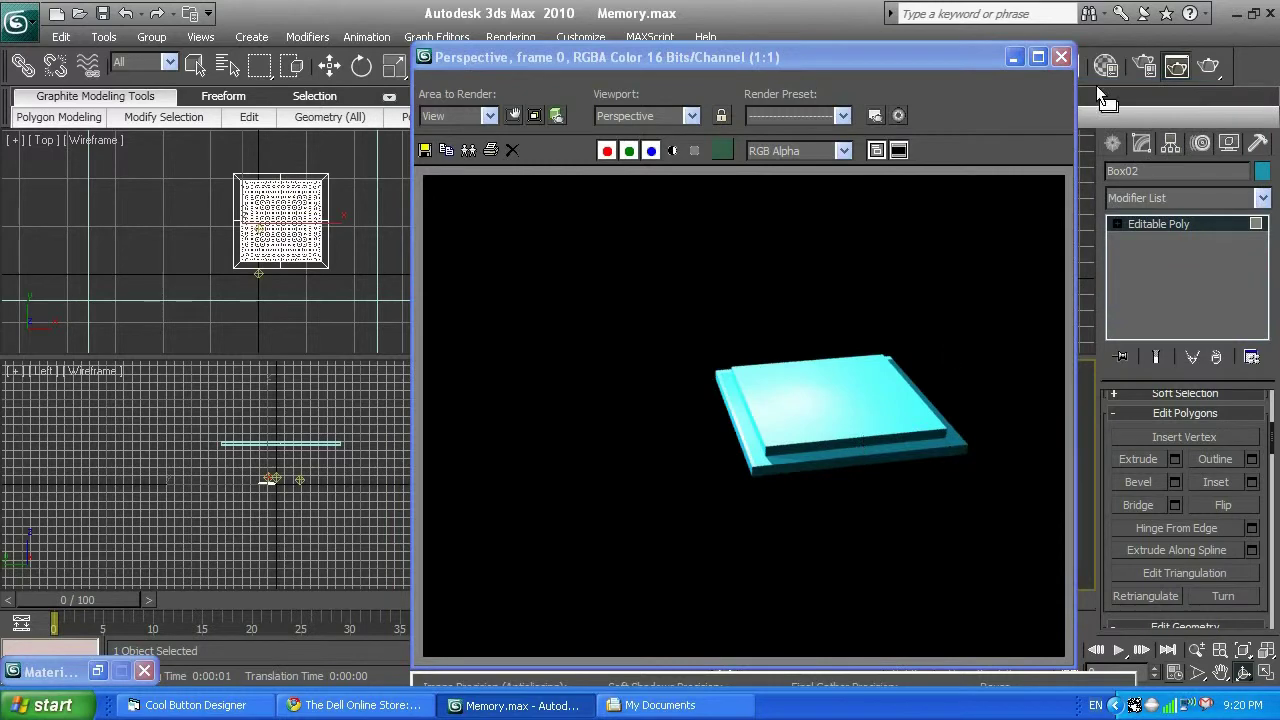
left_click(1061, 56)
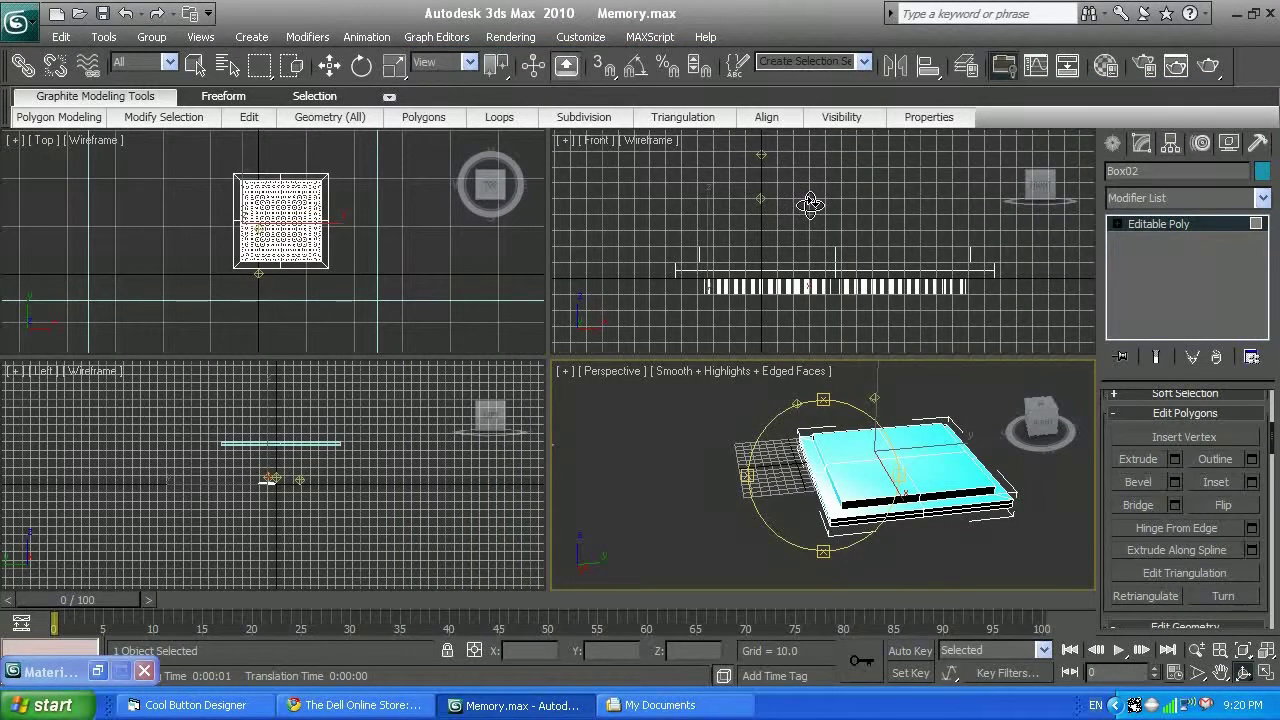
Name the unused default material beside MemoryHeatsink in the Material Editor cpuCover.
key("m")
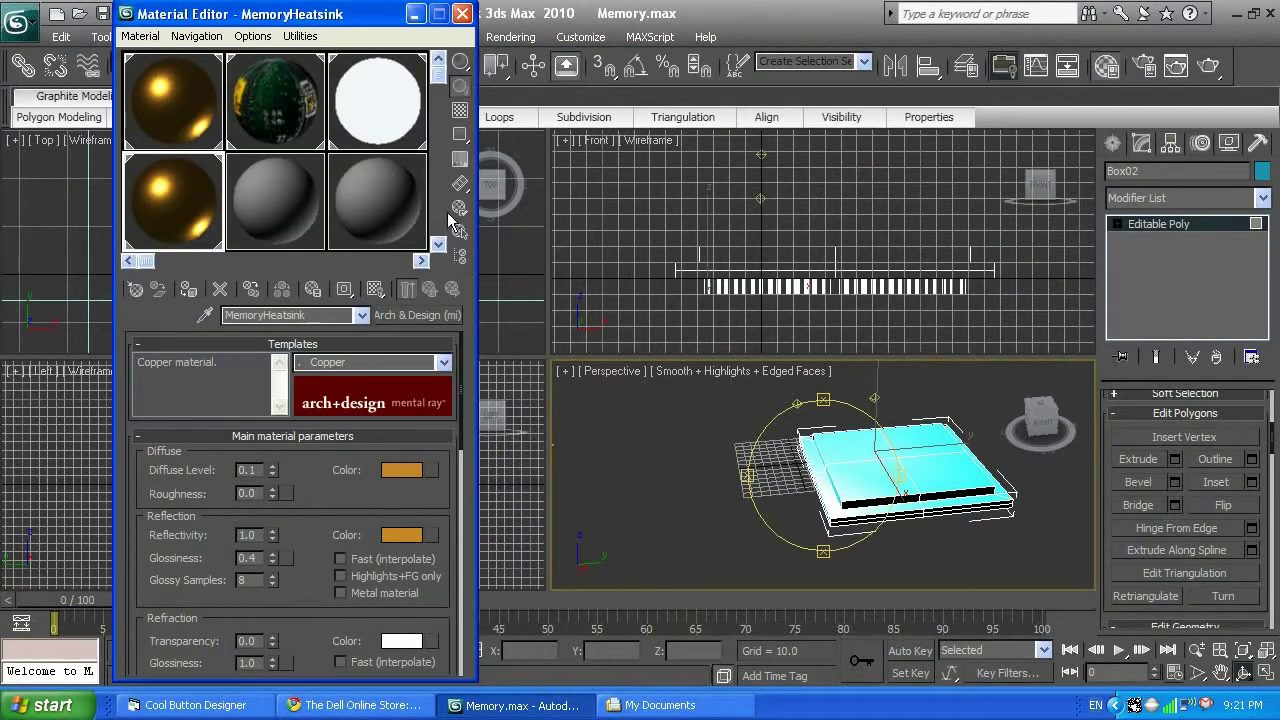
left_click(284, 205)
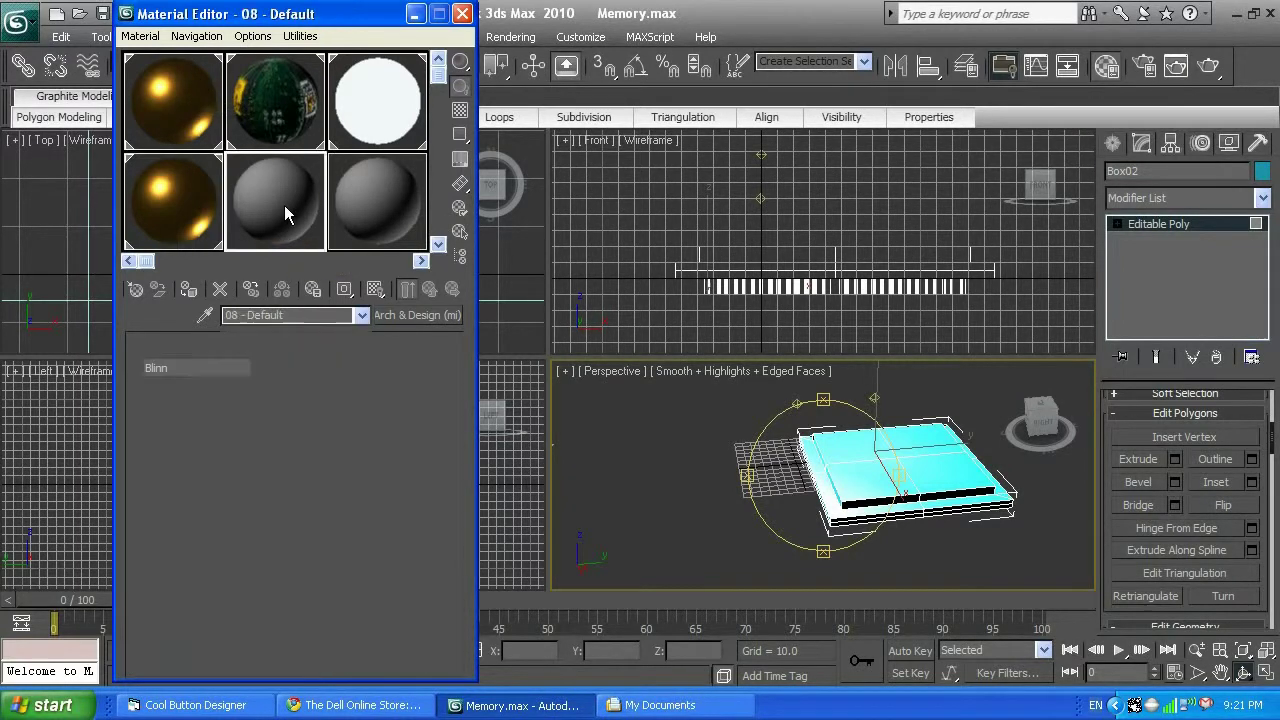
left_click(288, 315)
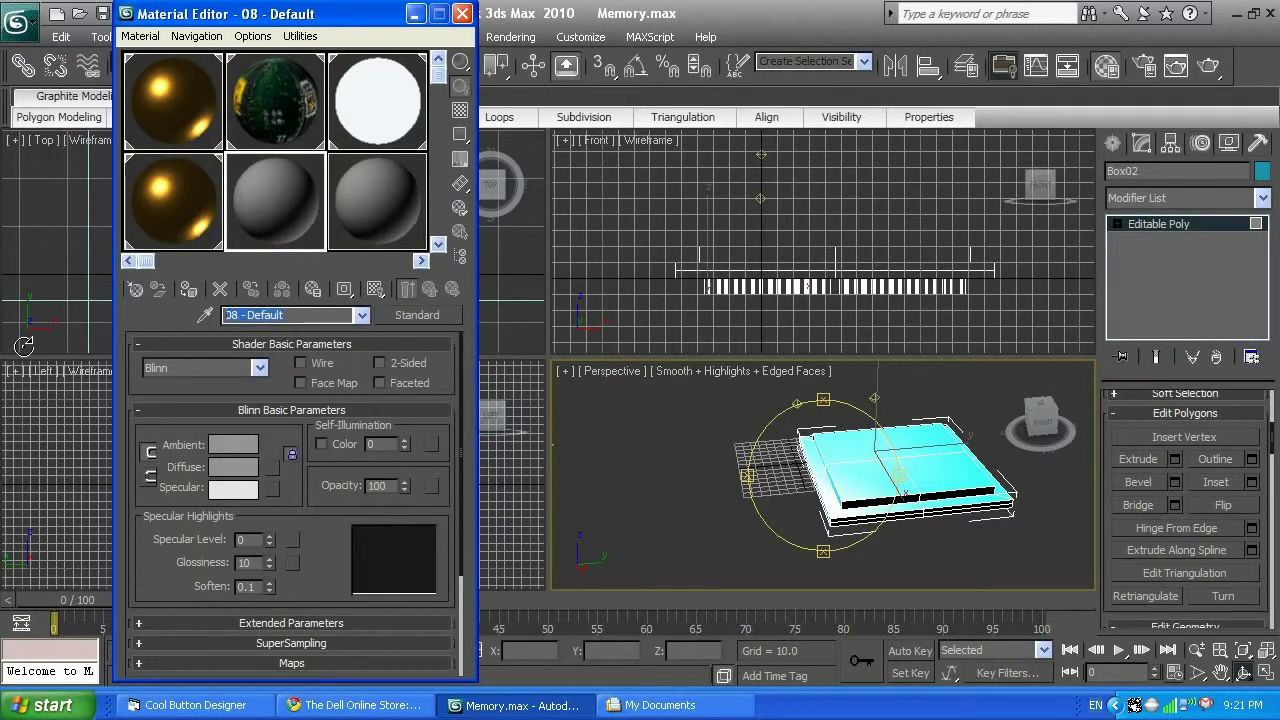
type("cpuCover")
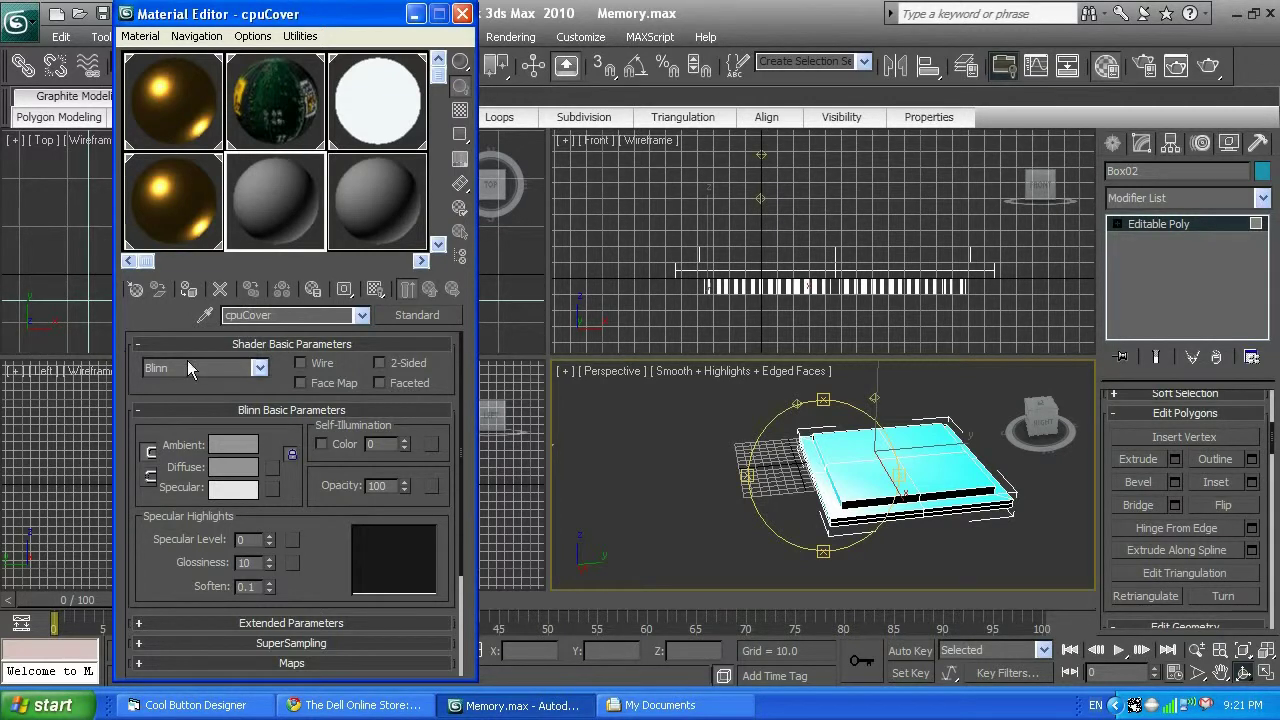
Change the cpuCover material to Arch & Design (mi) with the Chrome template.
left_click(428, 316)
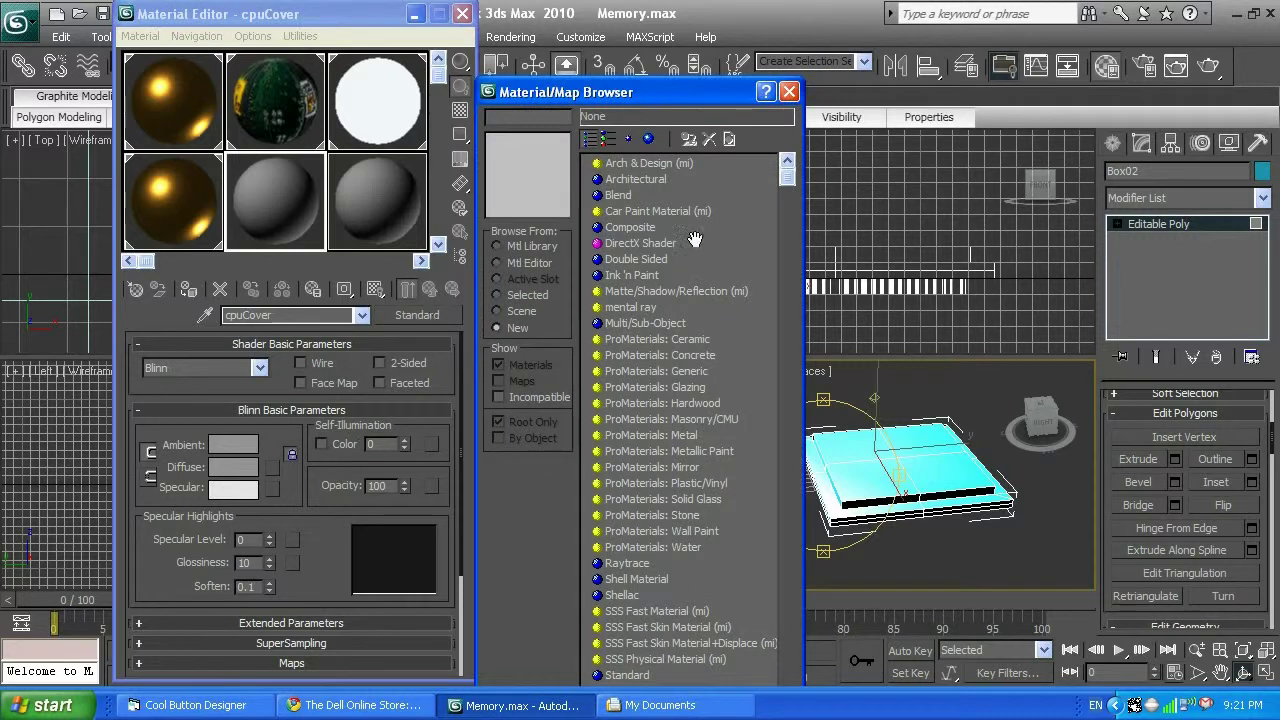
double_click(639, 164)
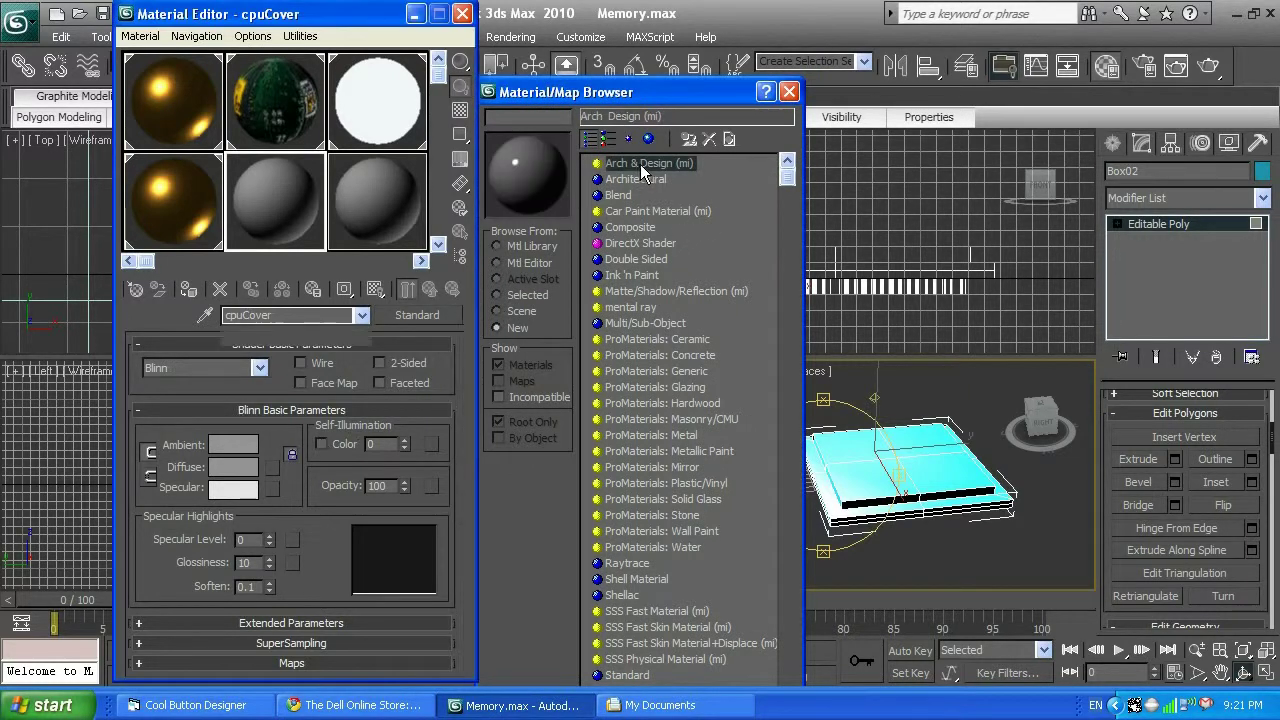
left_click(430, 360)
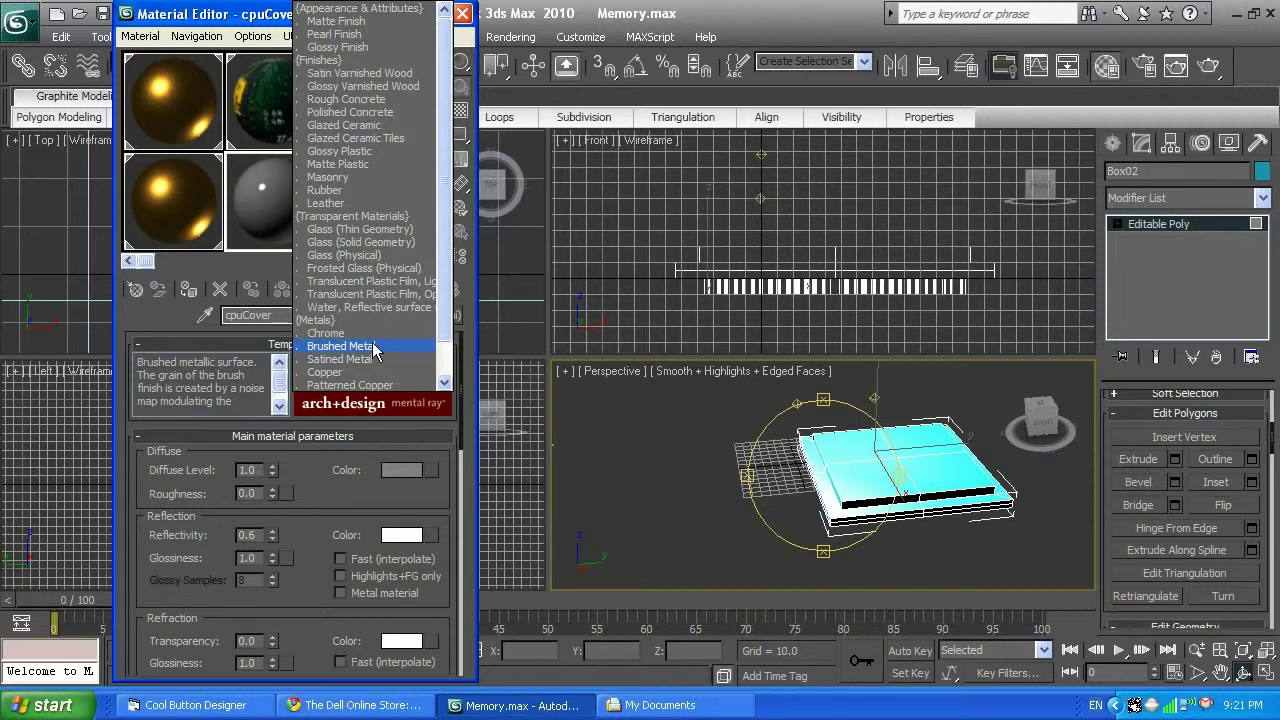
key("Up")
left_click(373, 336)
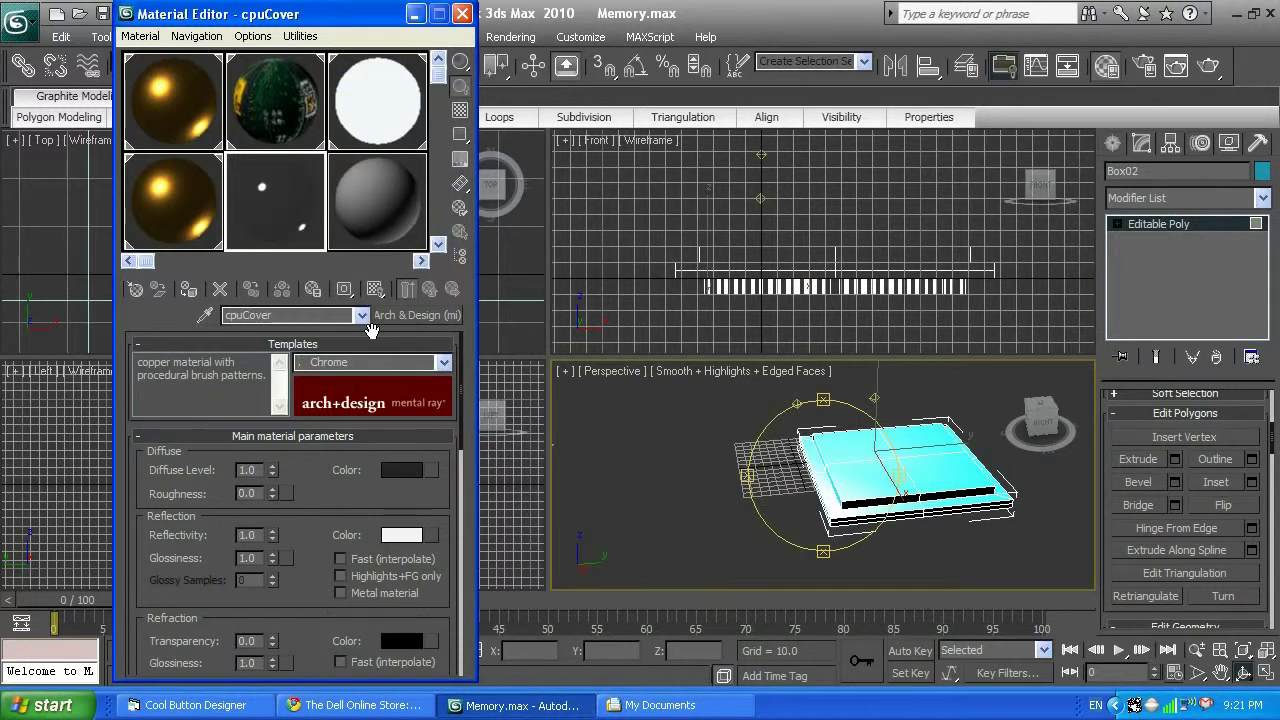
Select the raised cover polygons of the CPU box in the Front view and assign the cpuCover material to them.
left_click(1119, 223)
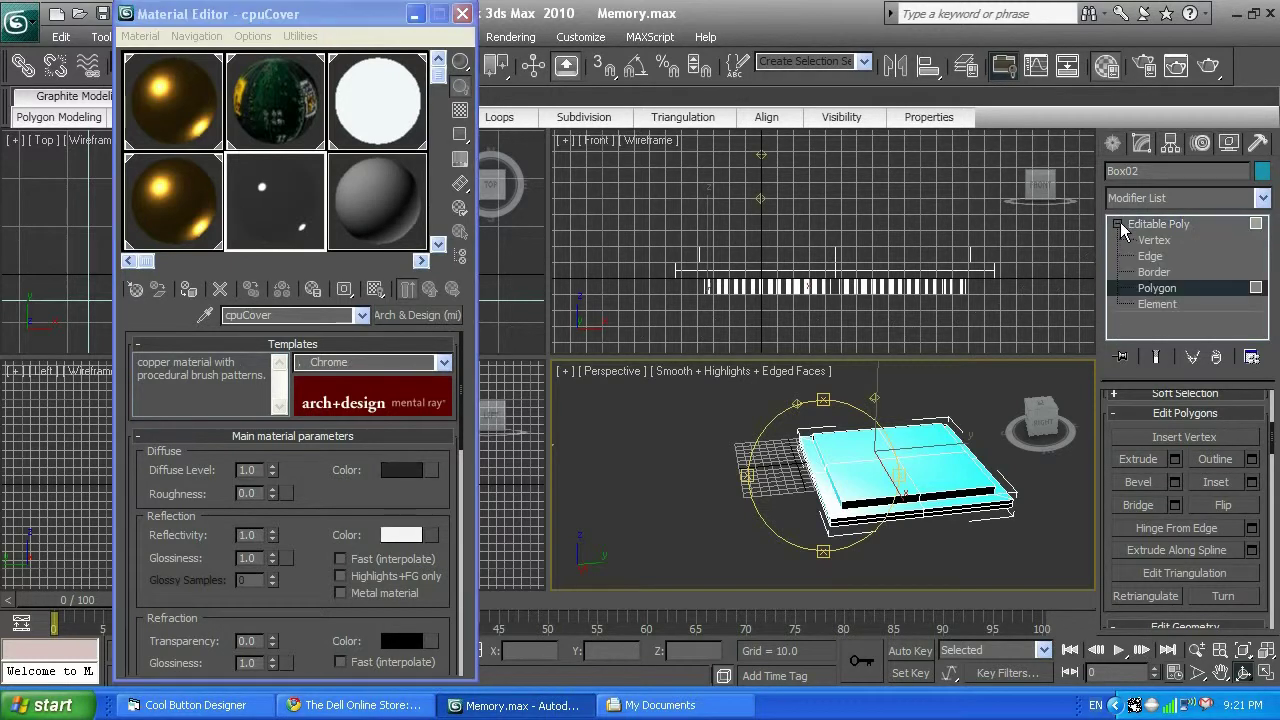
left_click(1157, 288)
left_click_drag(677, 222, 1038, 254)
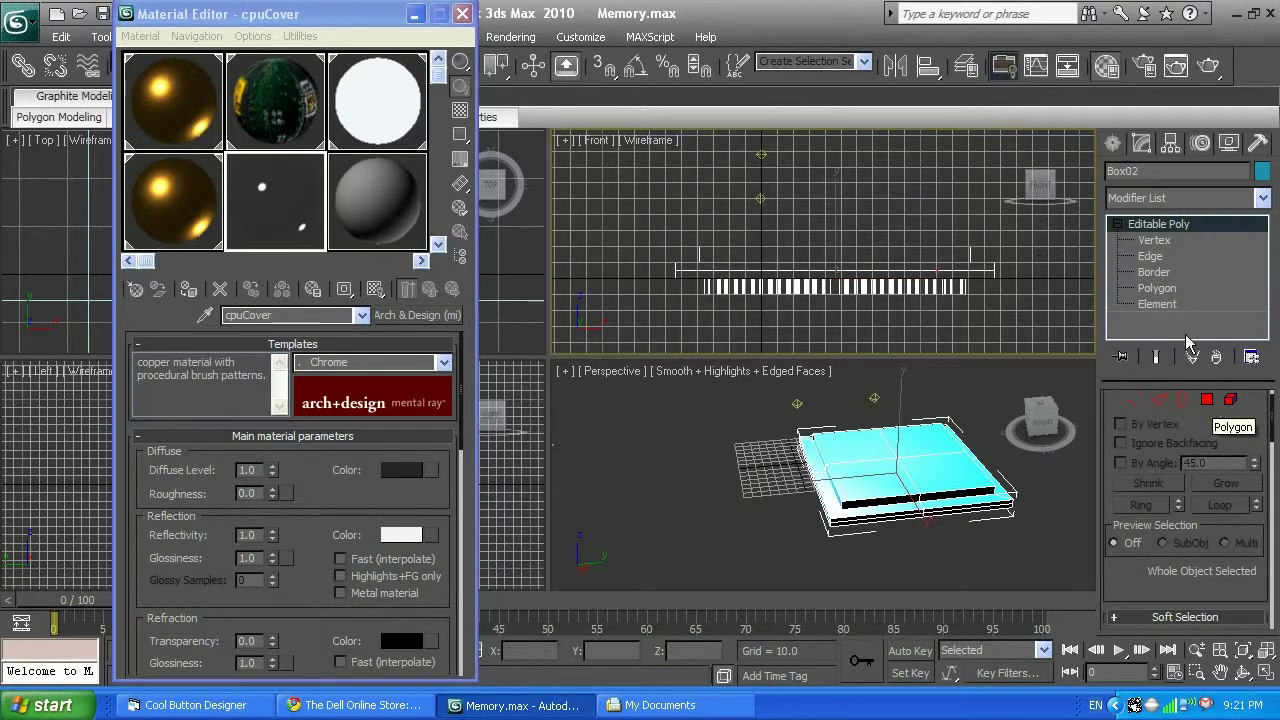
left_click(1168, 290)
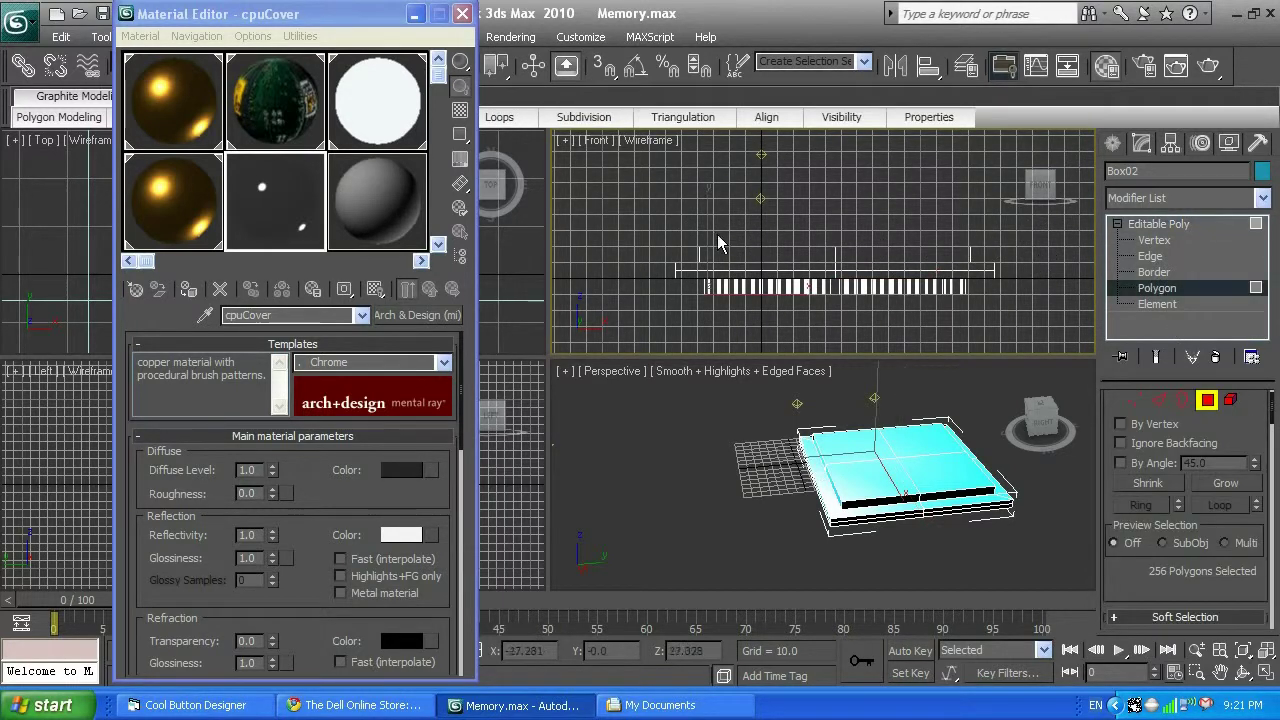
left_click_drag(668, 217, 986, 276)
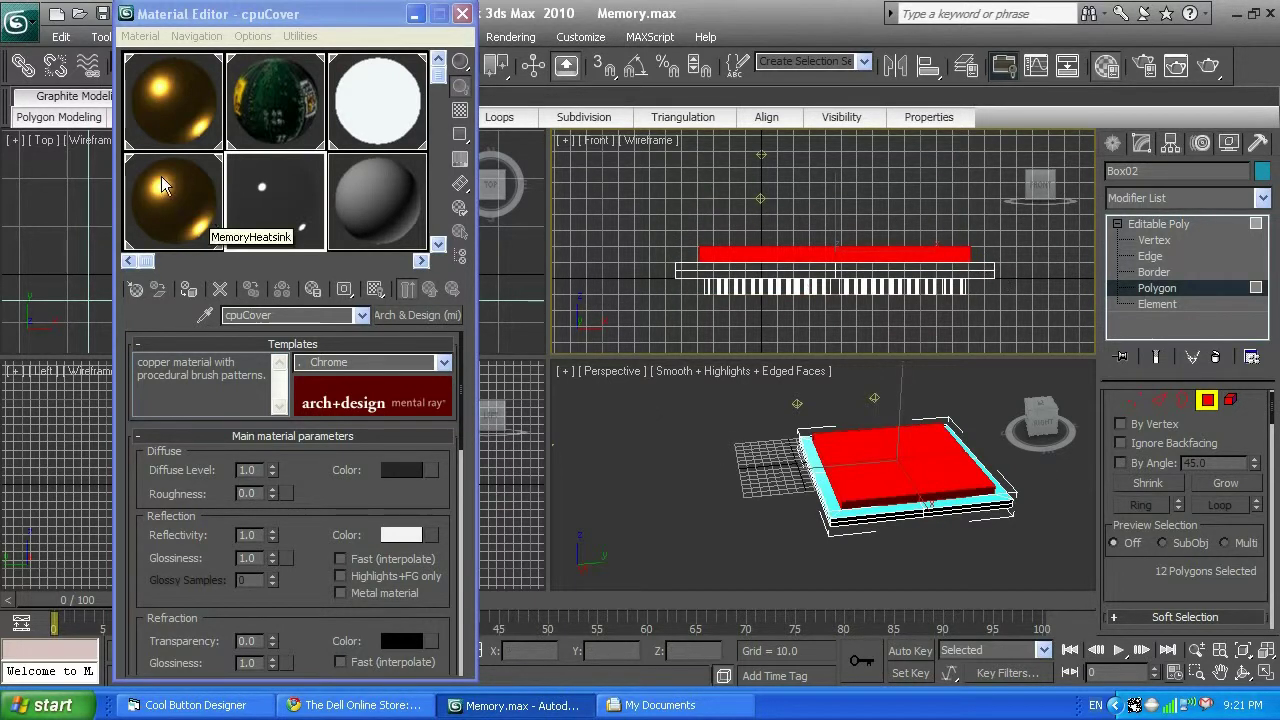
left_click(273, 190)
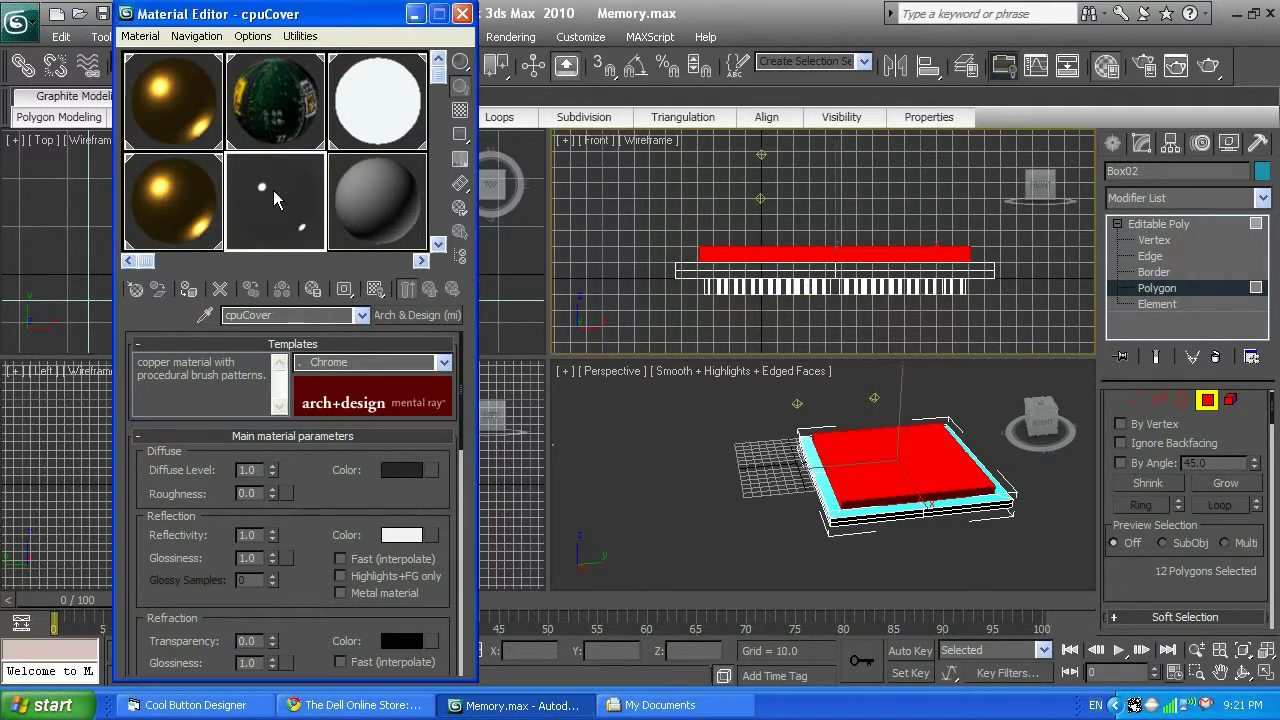
left_click(187, 290)
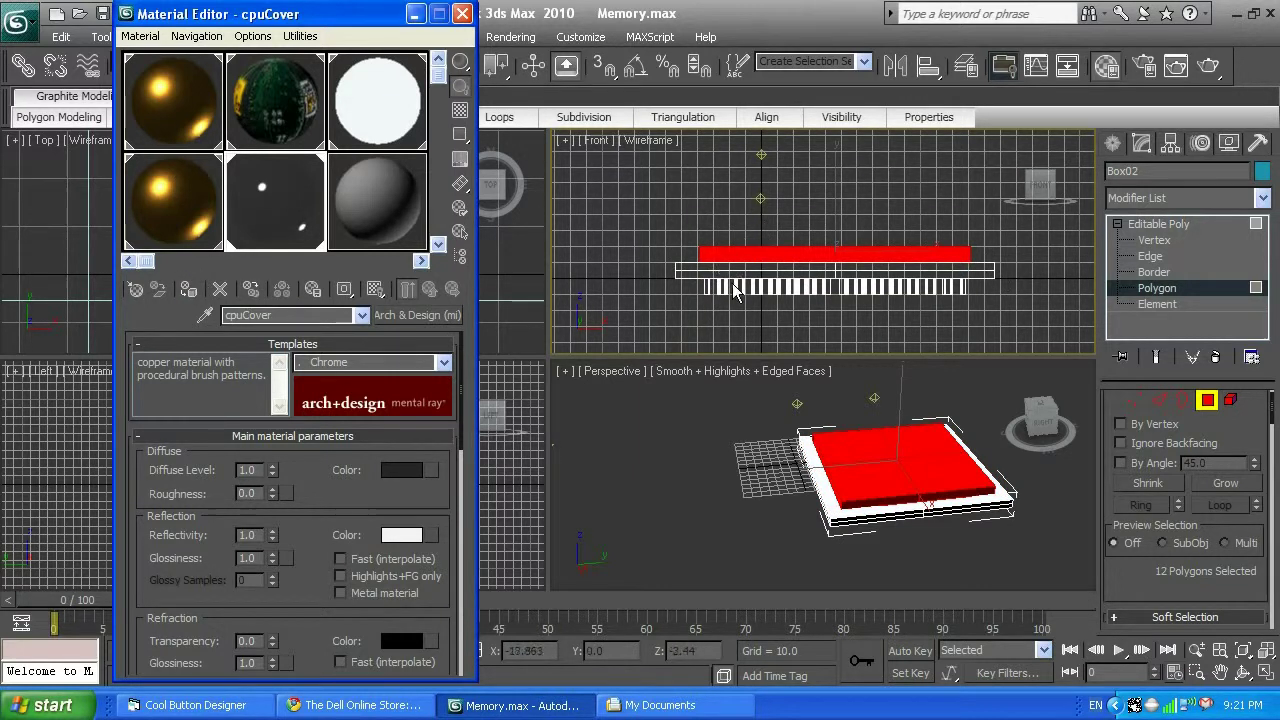
Name the unused 09 - Default material beside cpuCover cpuPins.
left_click(393, 199)
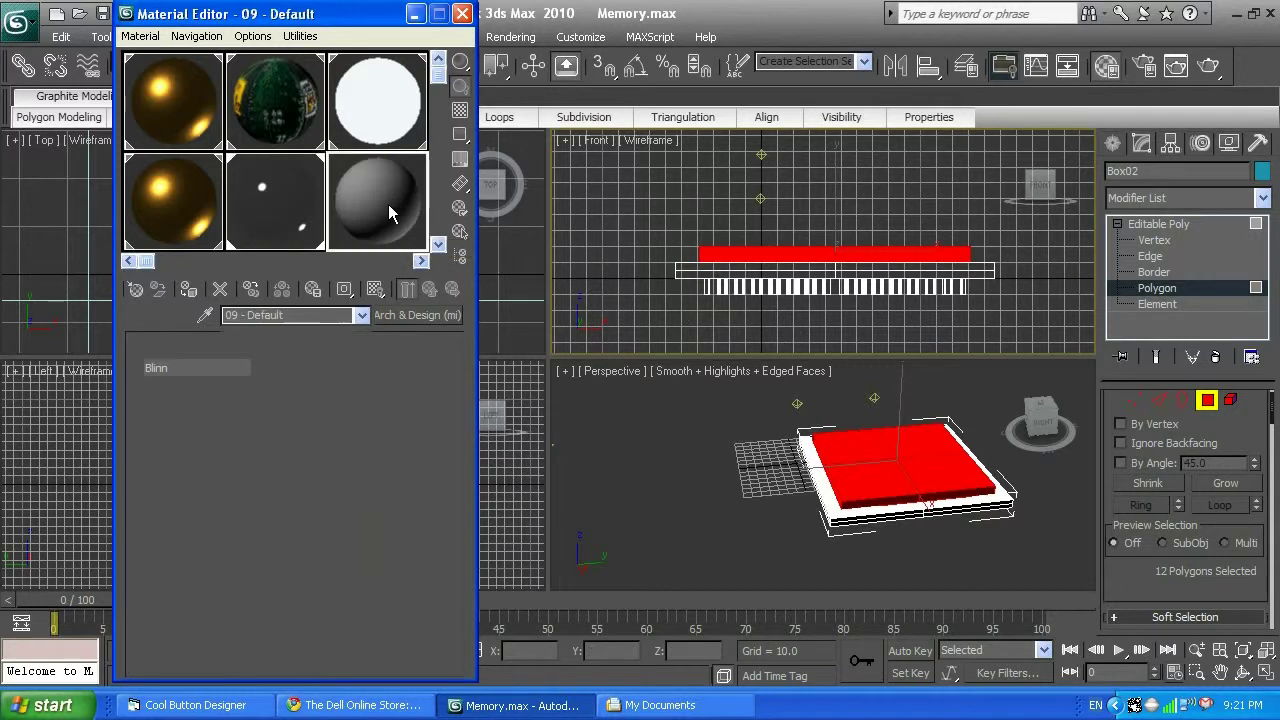
left_click(300, 314)
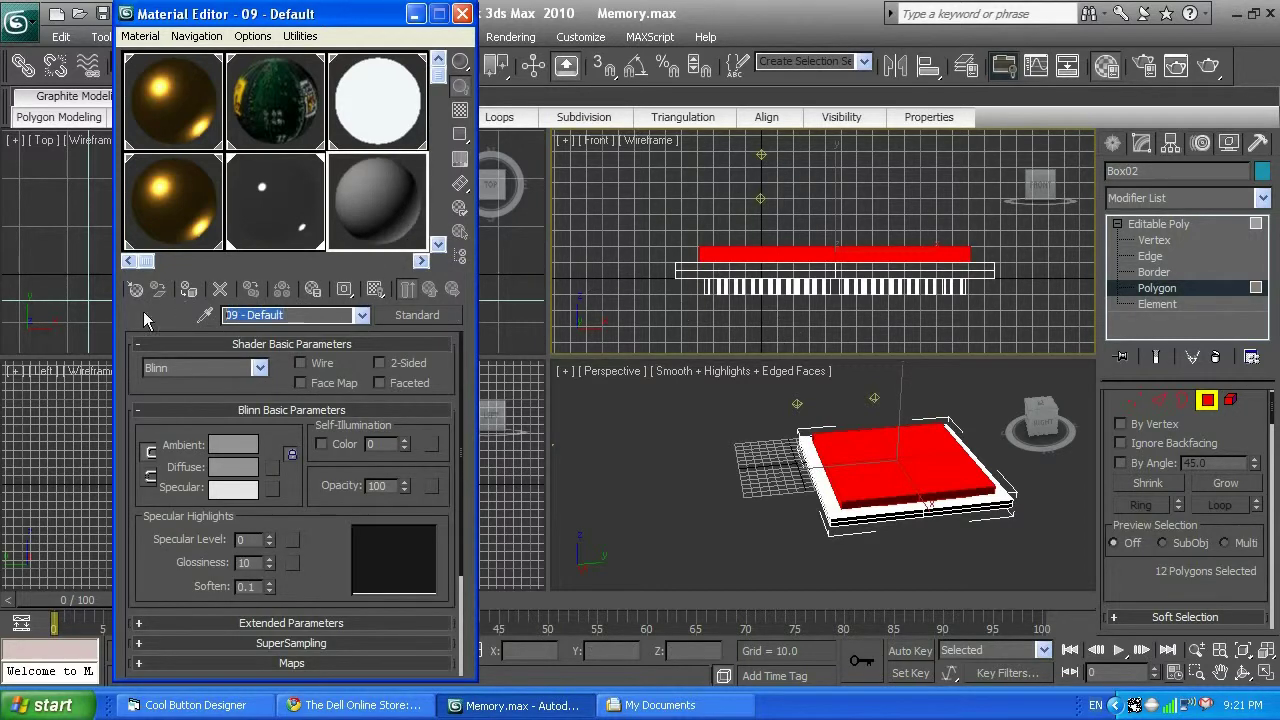
type("cpuPins")
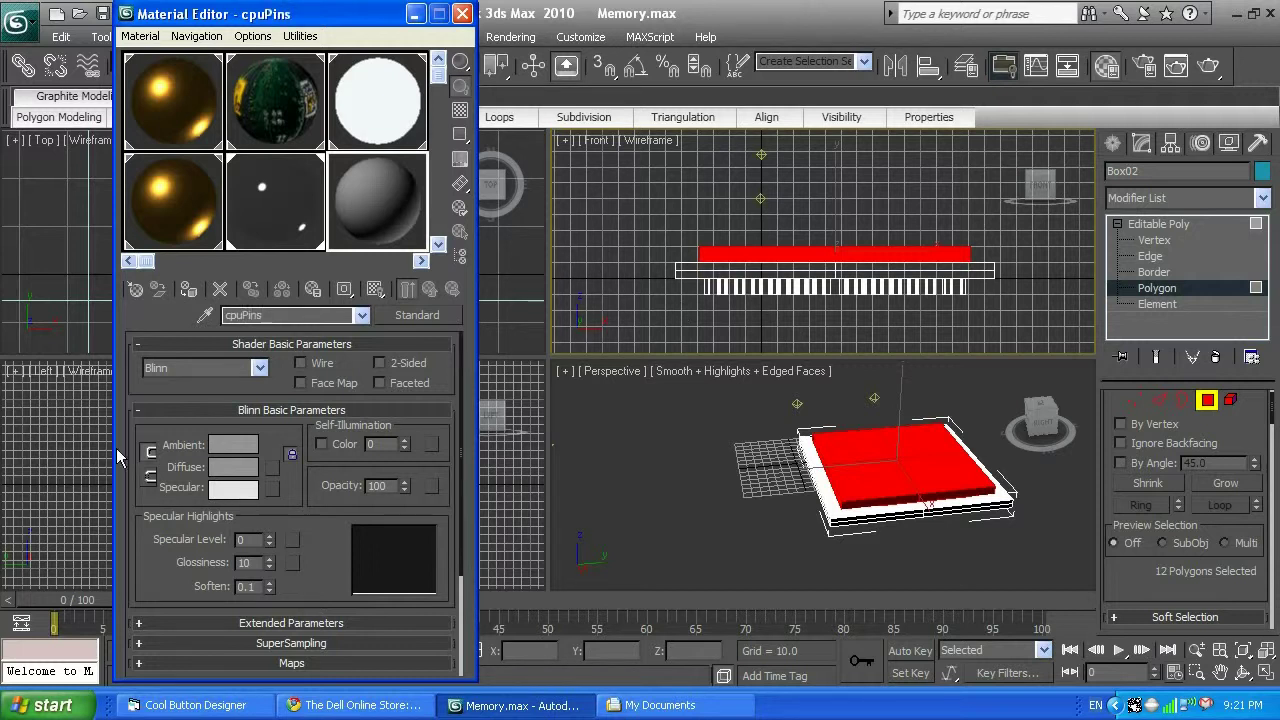
Change the cpuPins material to Arch & Design (mi) with the Brushed Metal template.
left_click(416, 315)
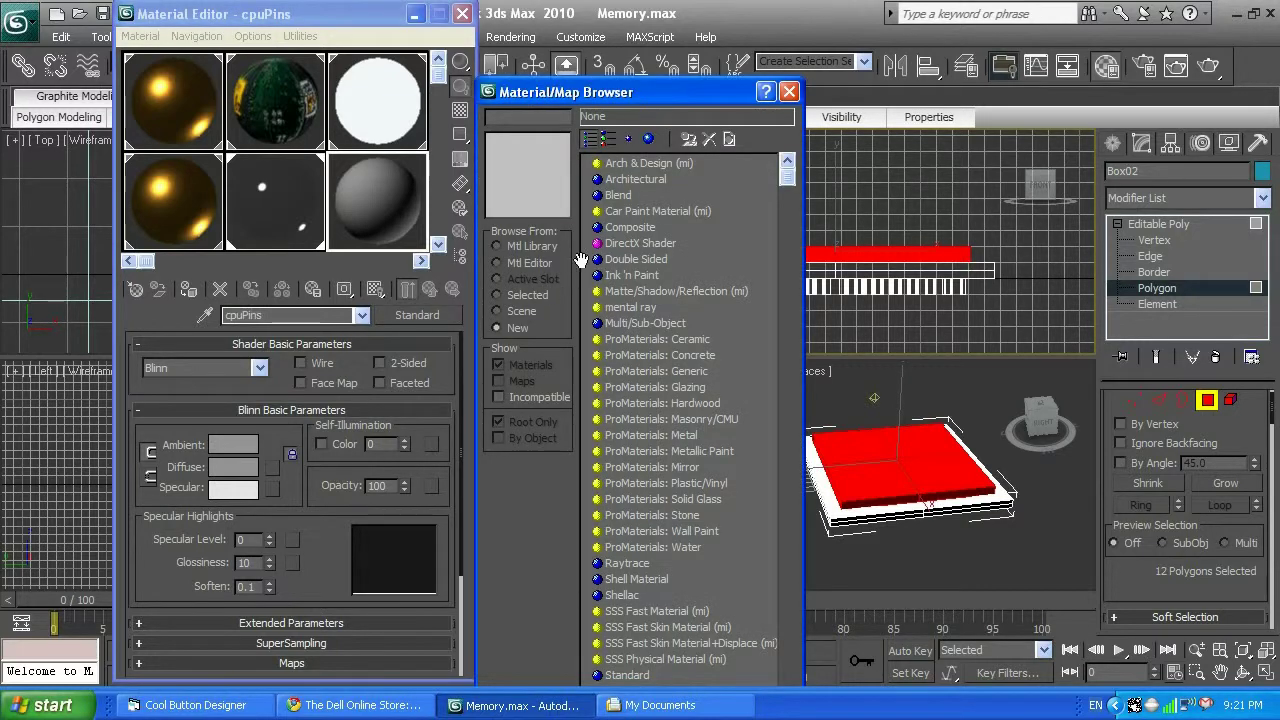
double_click(646, 163)
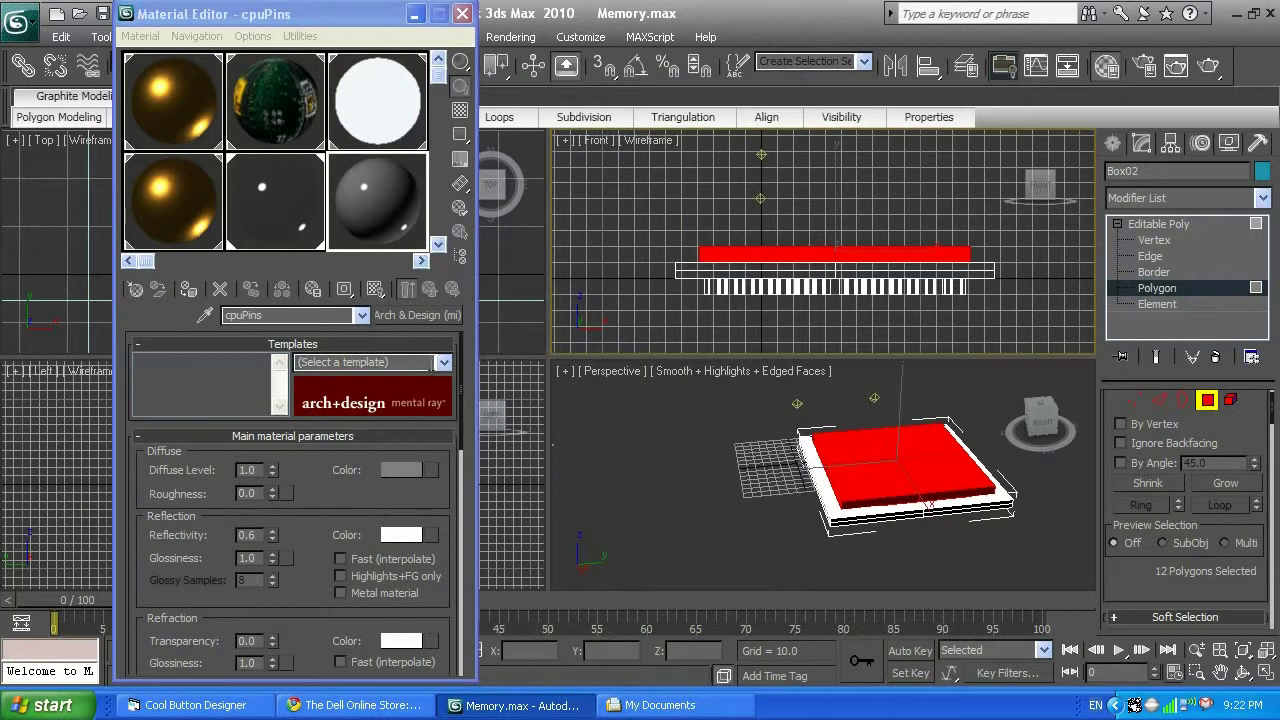
left_click(443, 362)
left_click_drag(444, 290, 447, 322)
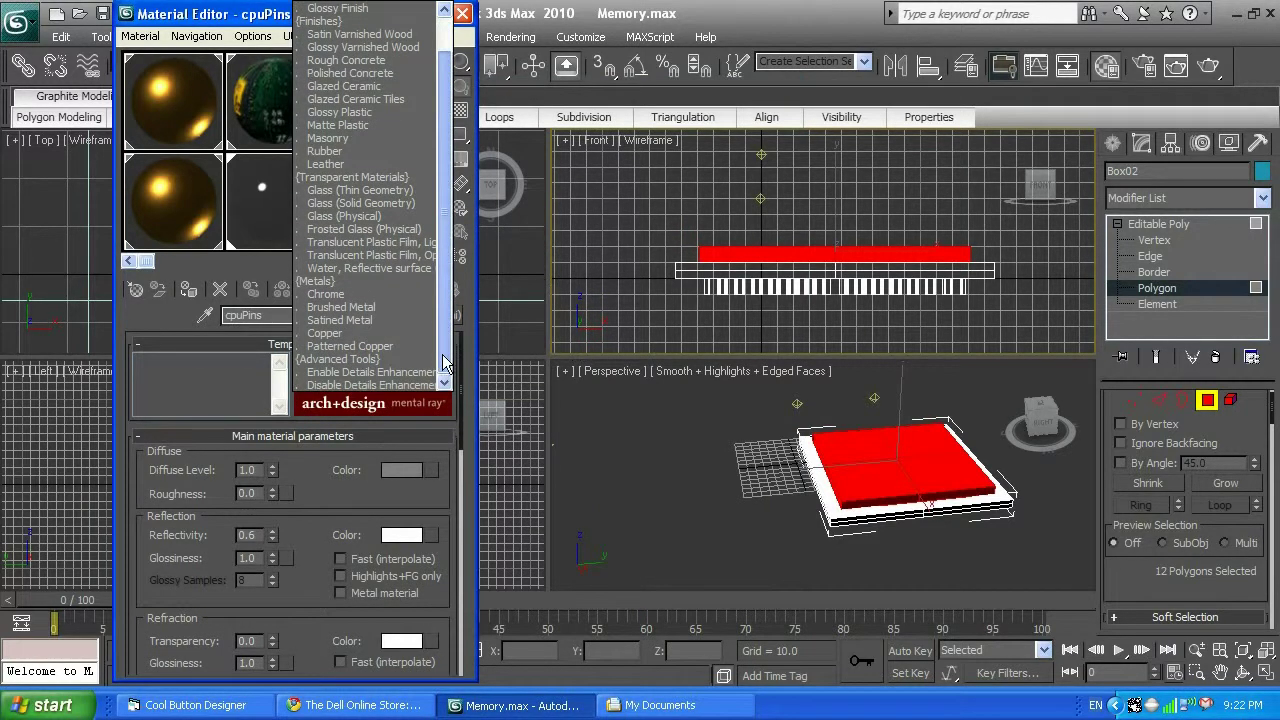
left_click(360, 307)
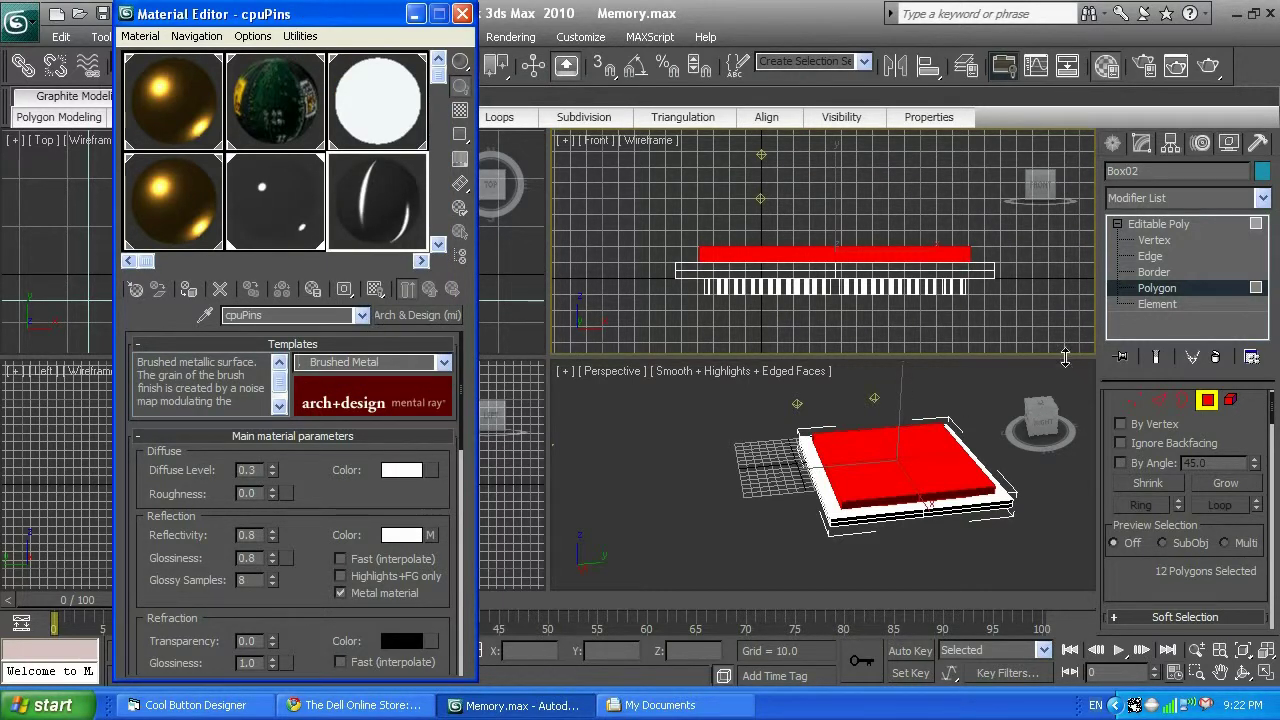
Select all the pin polygons under the box in the Front view and assign the cpuPins material to them.
left_click_drag(679, 311, 1003, 297)
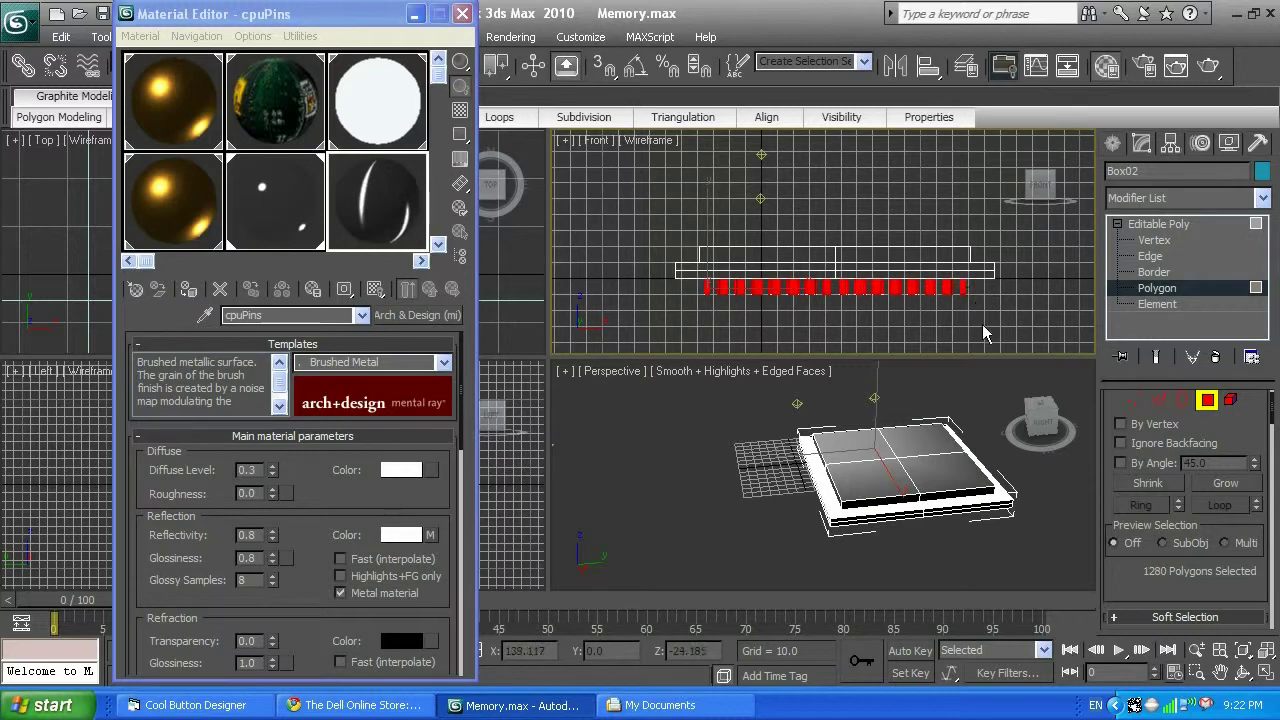
key("e")
right_click(826, 400)
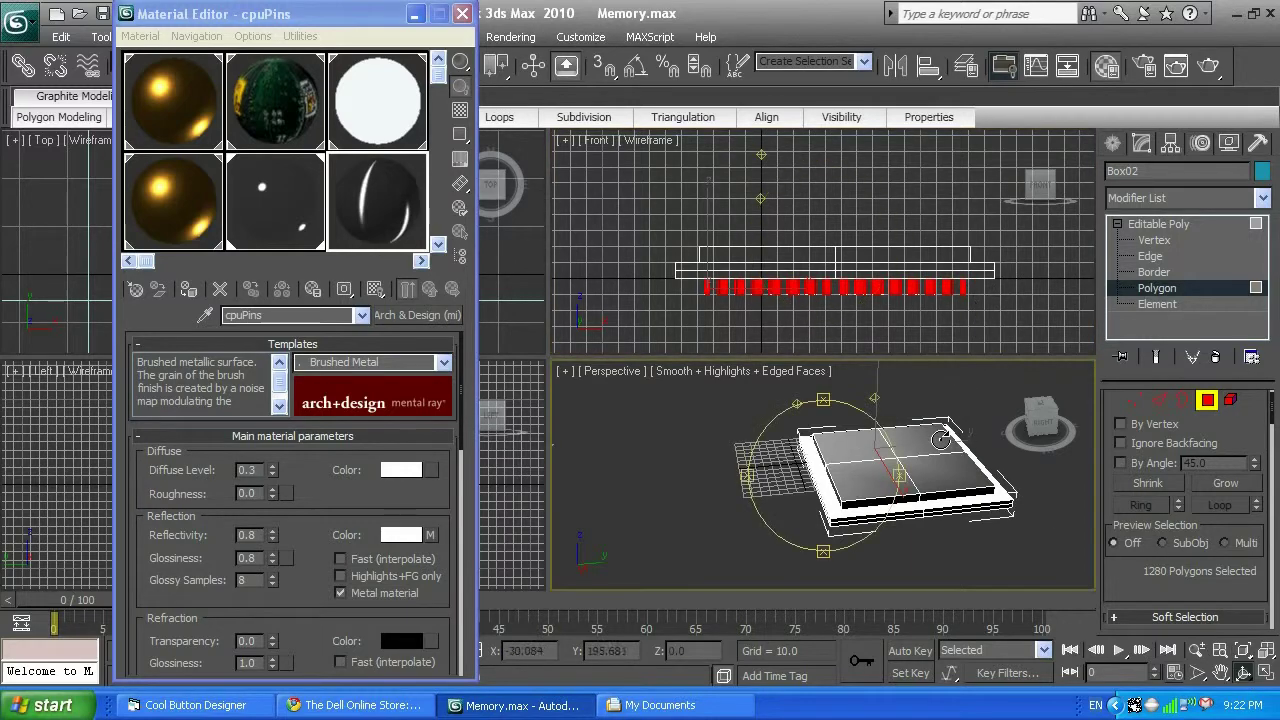
left_click_drag(826, 400, 829, 338)
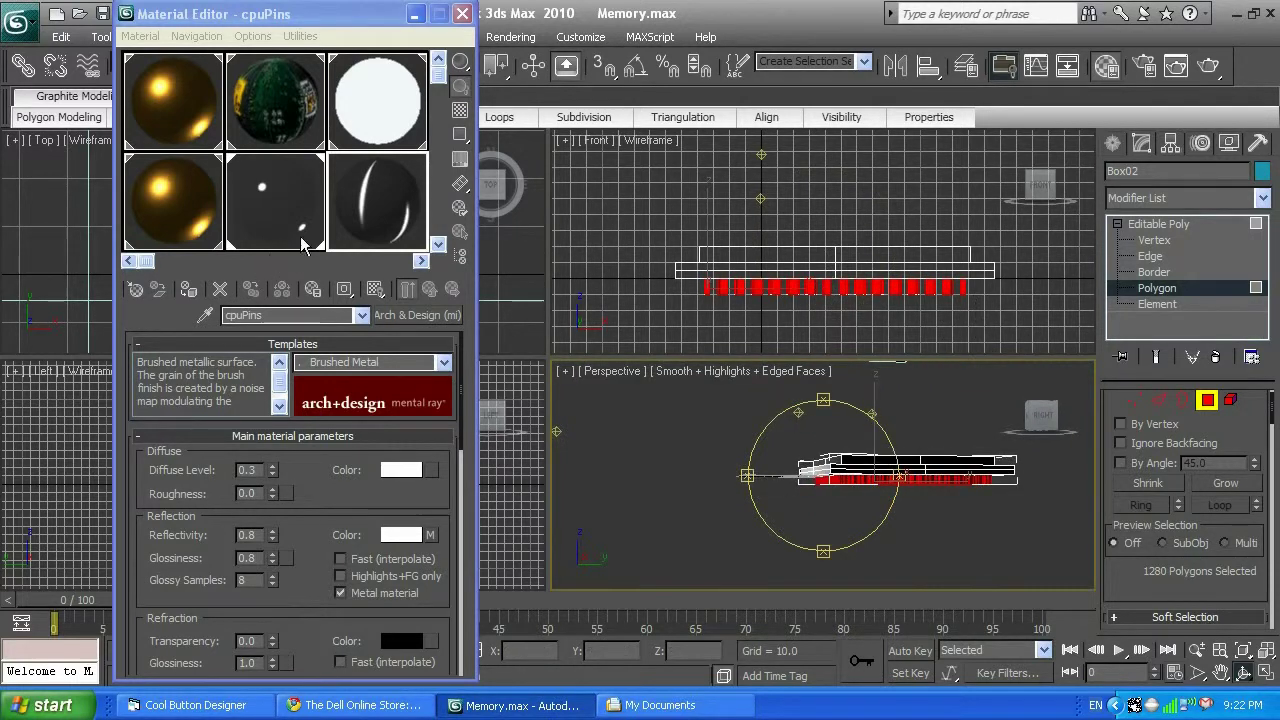
left_click(370, 207)
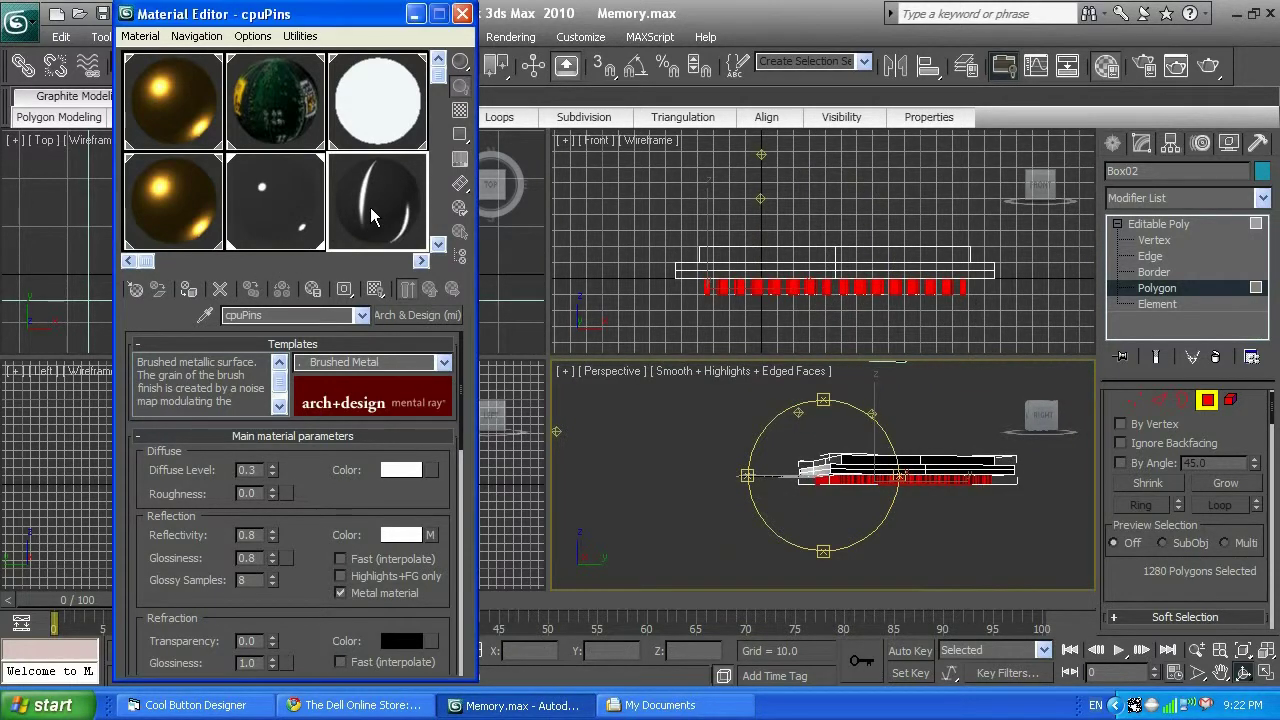
left_click(190, 291)
Test-render the Perspective view from a low side angle, from below and from an upper corner to examine the new materials.
left_click_drag(830, 403, 830, 428)
key("shift+q")
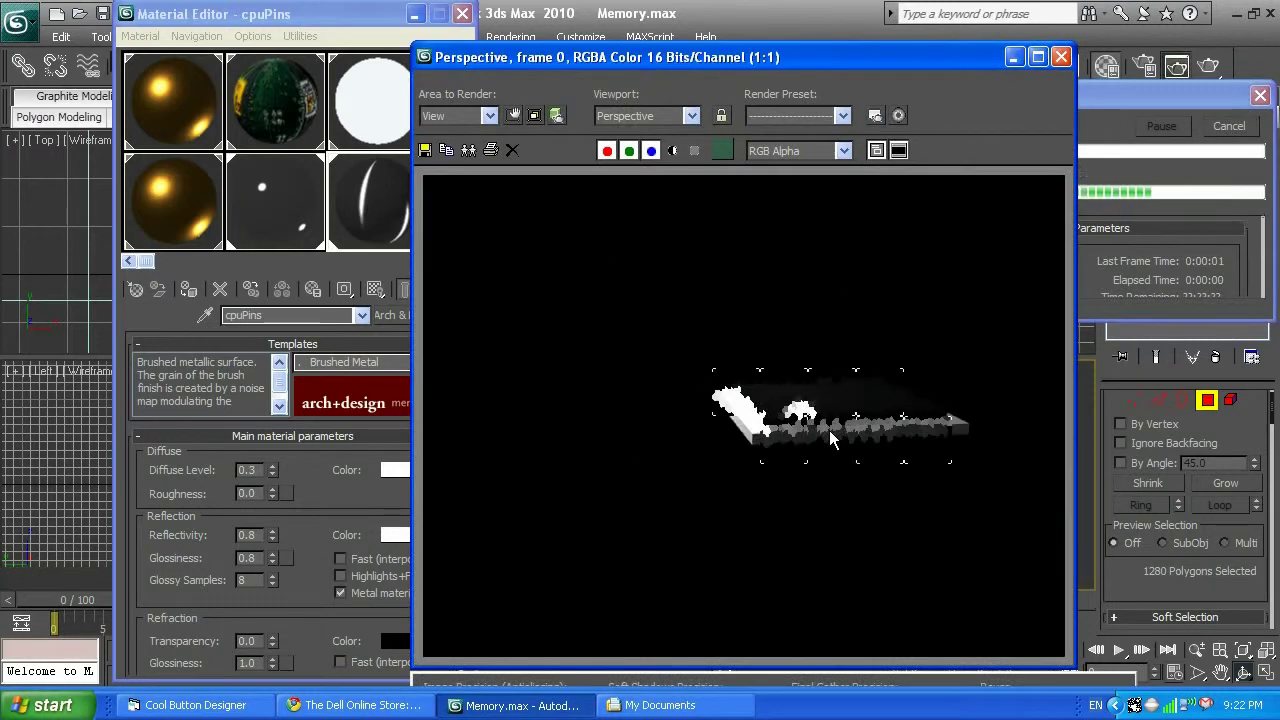
left_click(1061, 56)
middle_click_drag(820, 398, 822, 366, "alt")
key("shift+q")
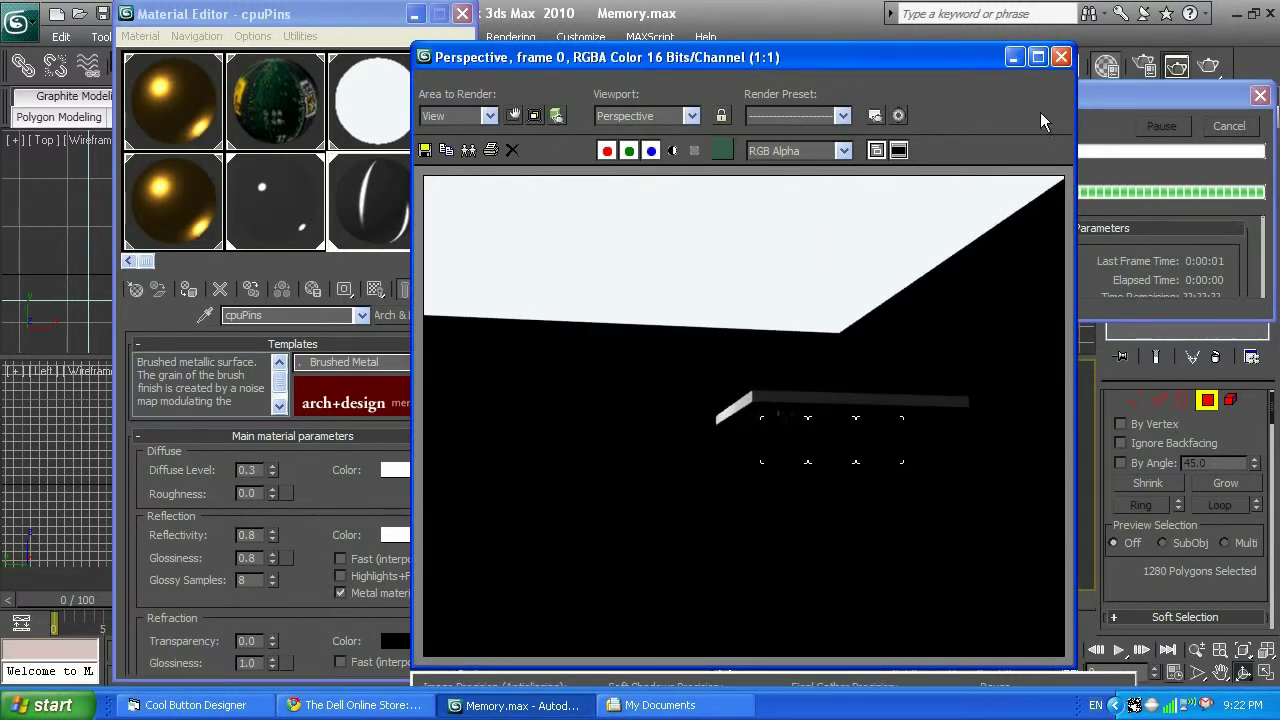
left_click(1062, 58)
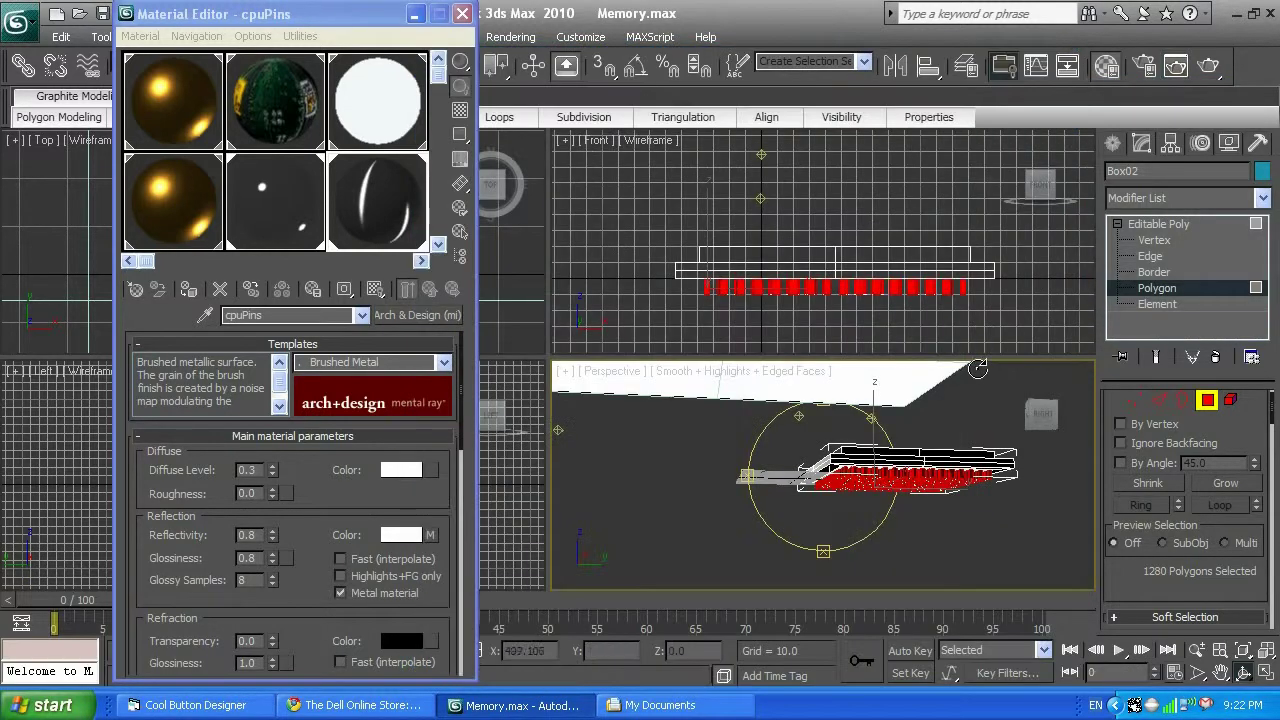
middle_click_drag(920, 430, 800, 405, "alt")
key("shift+q")
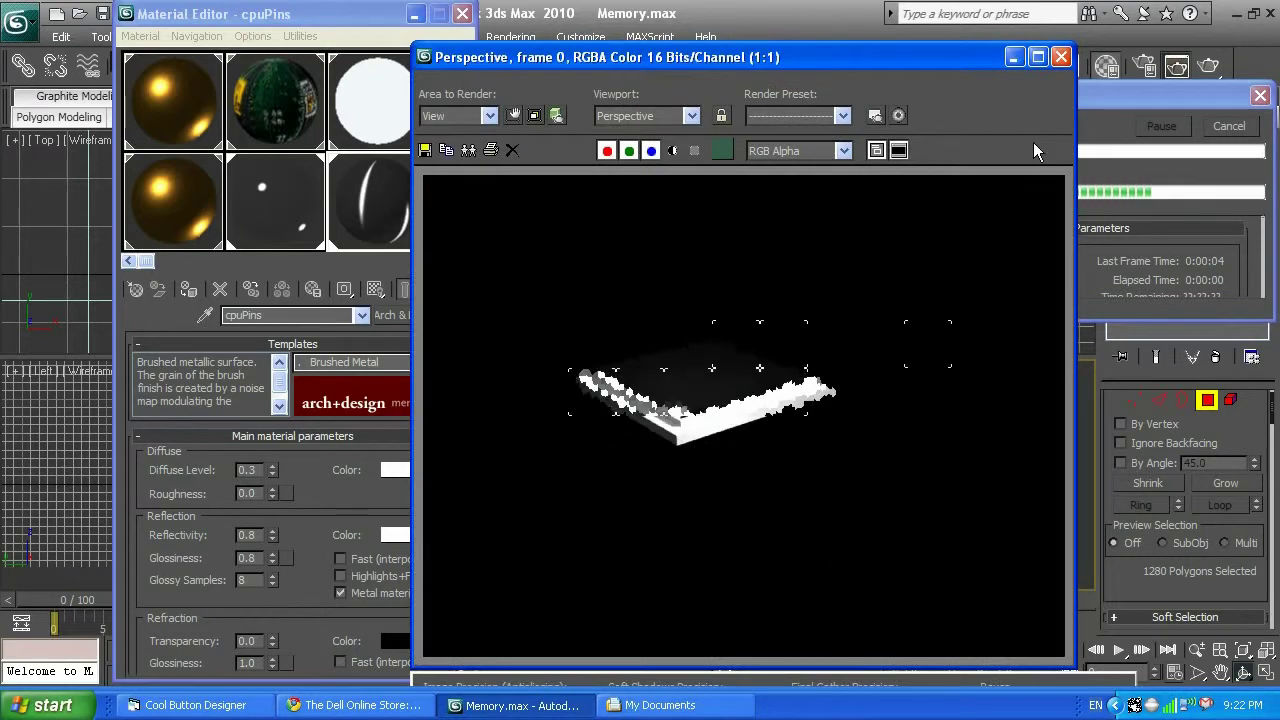
left_click(1061, 57)
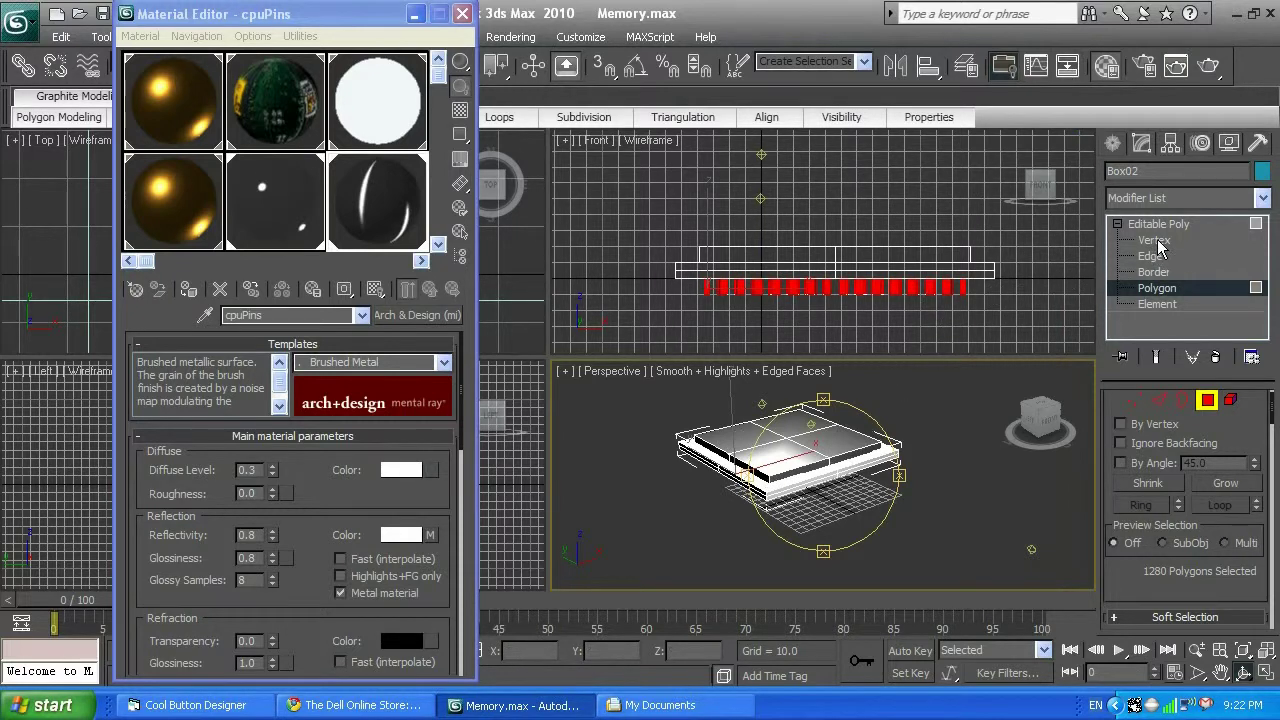
Select the base slab polygons between cover and pins in the Front view, and name the unused 13 - Default material CPU.
right_click(1005, 298)
left_click_drag(1015, 266, 652, 279)
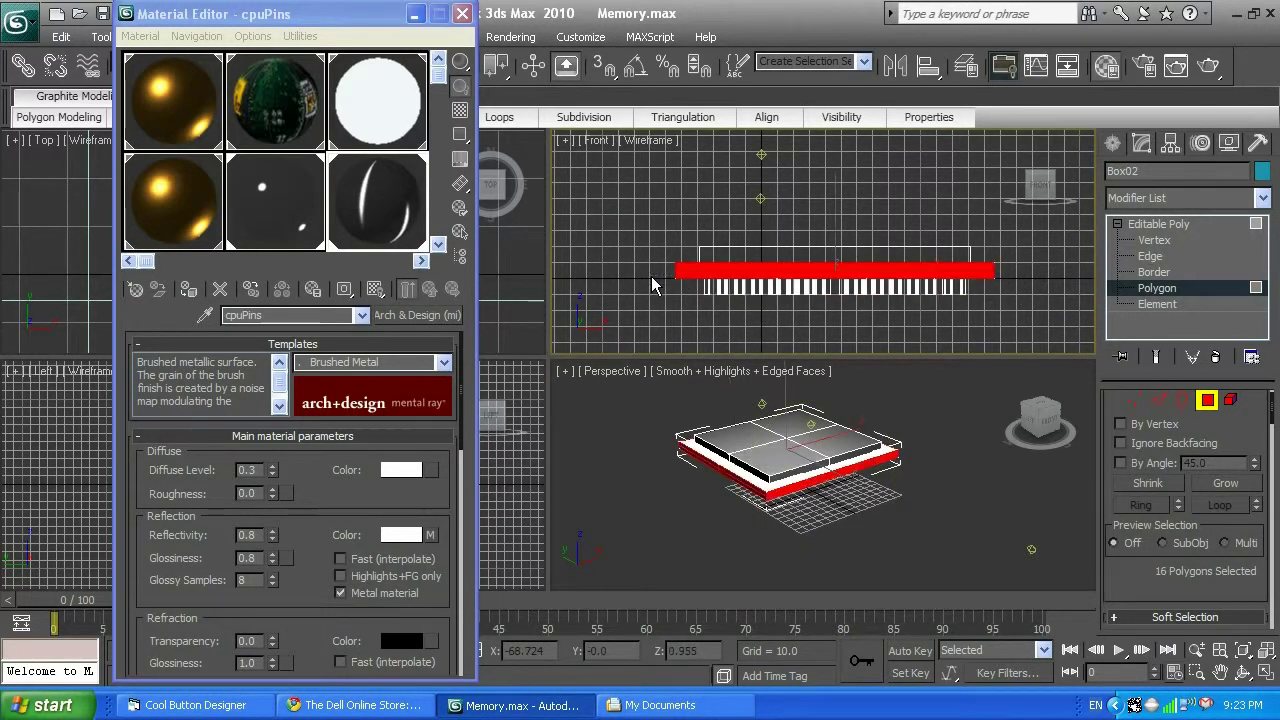
left_click(268, 108)
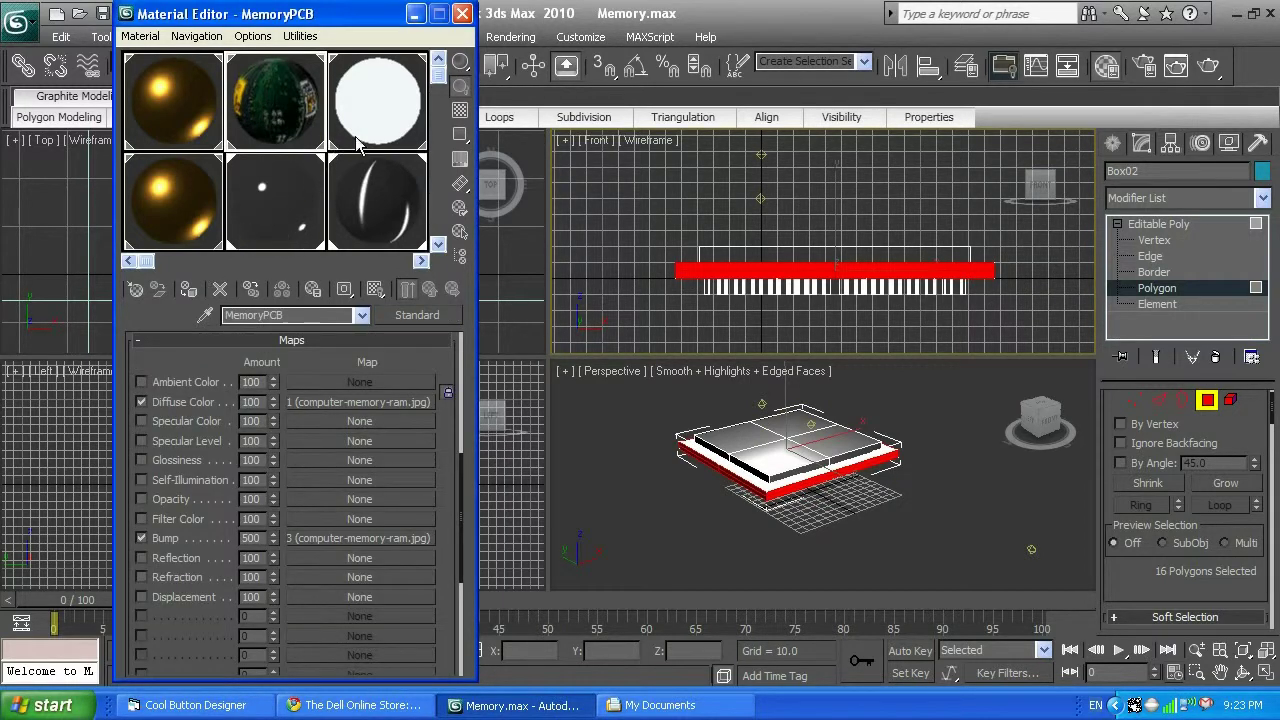
left_click(437, 245)
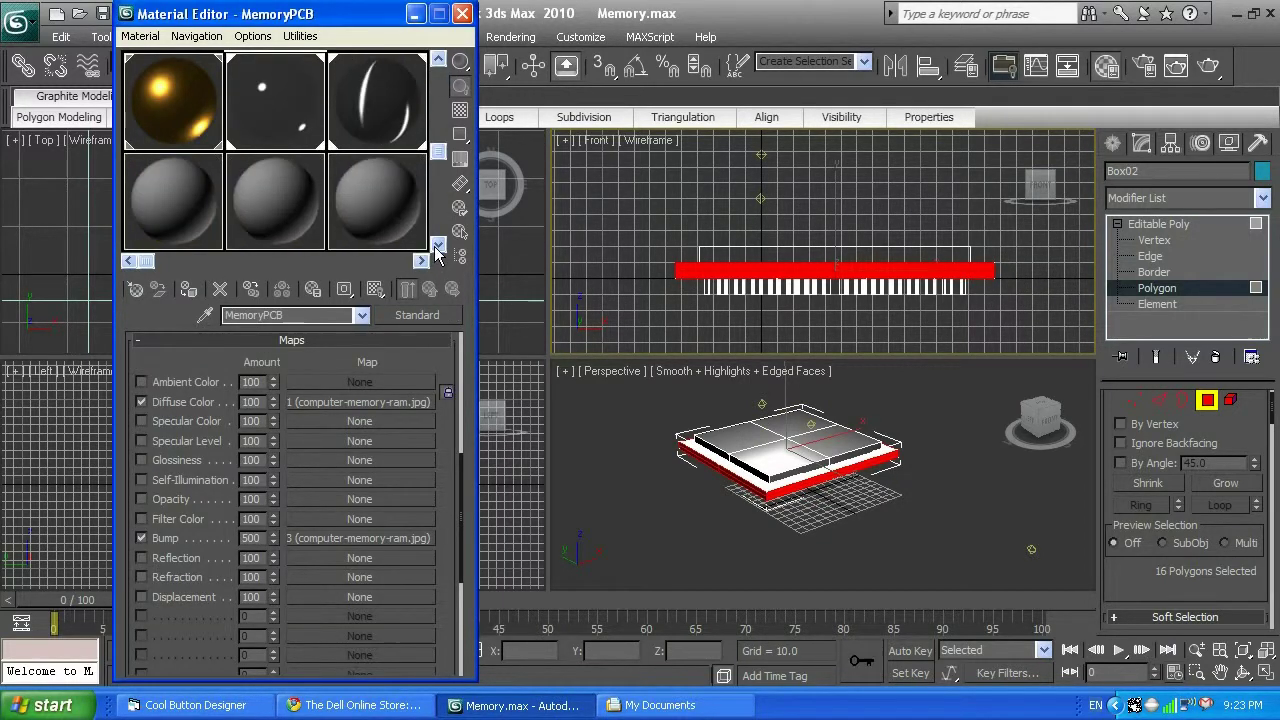
left_click(160, 210)
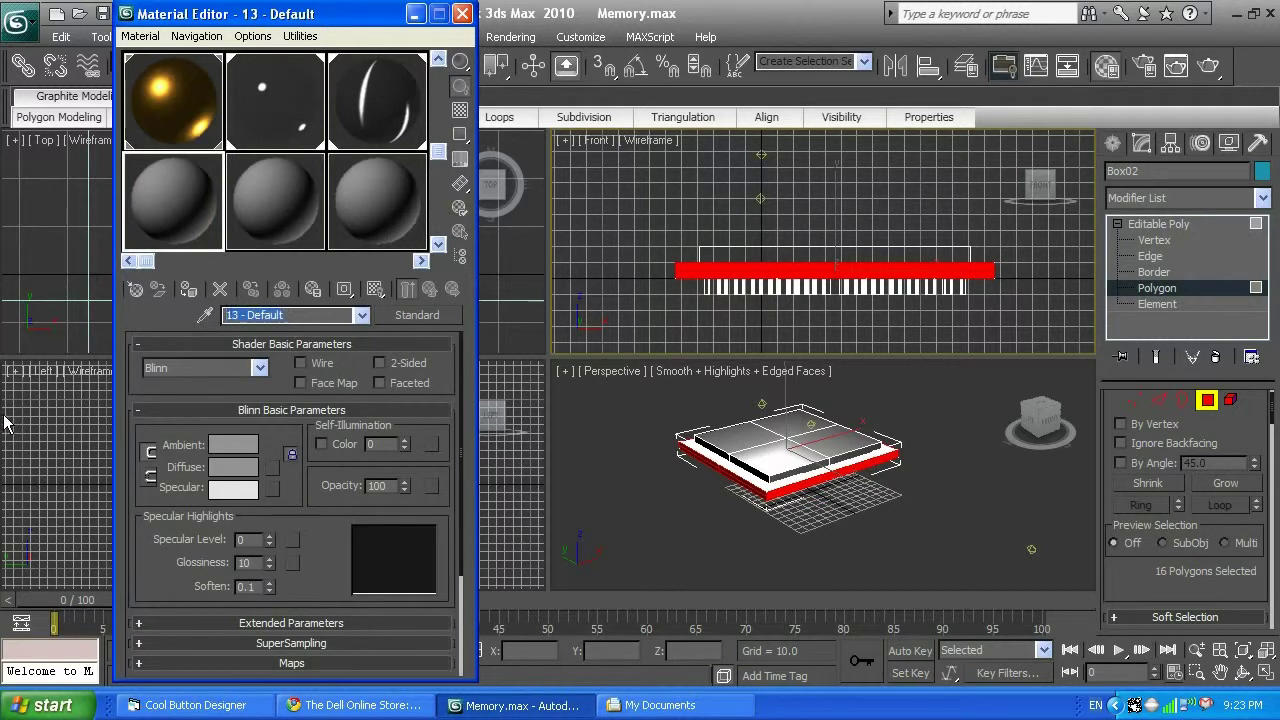
type("CPU")
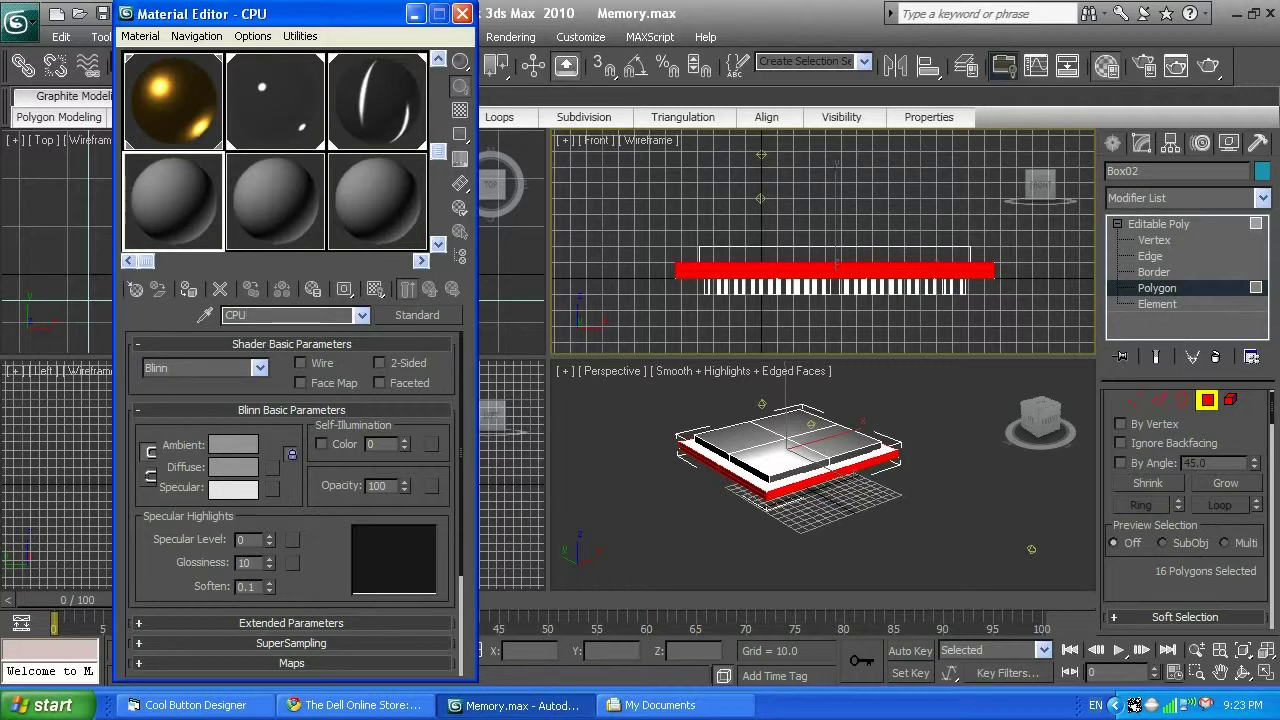
left_click(427, 316)
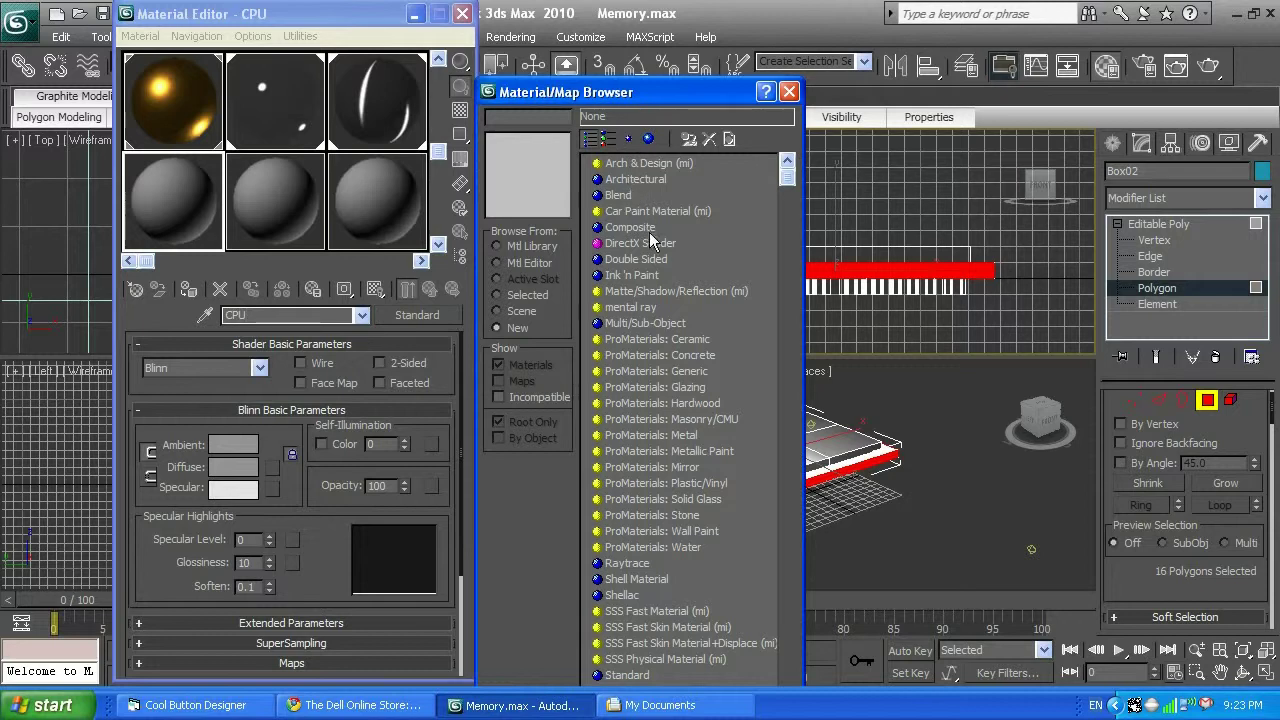
left_click(788, 92)
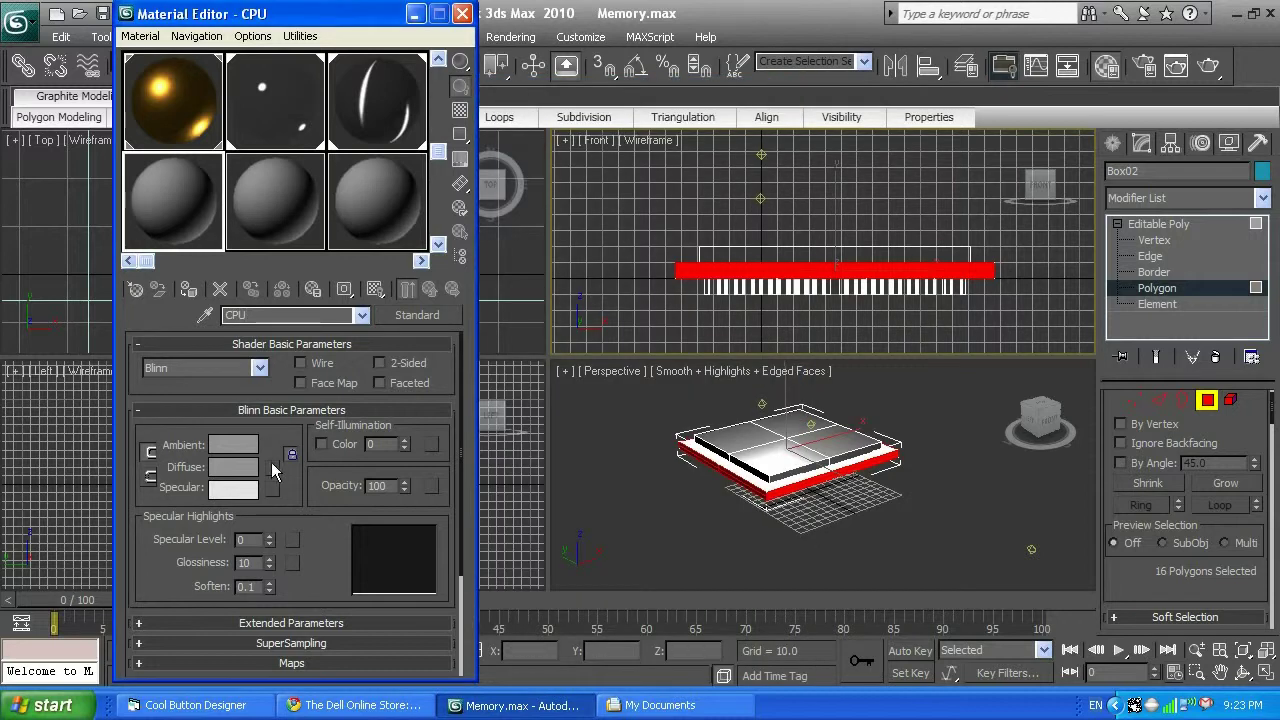
left_click(271, 466)
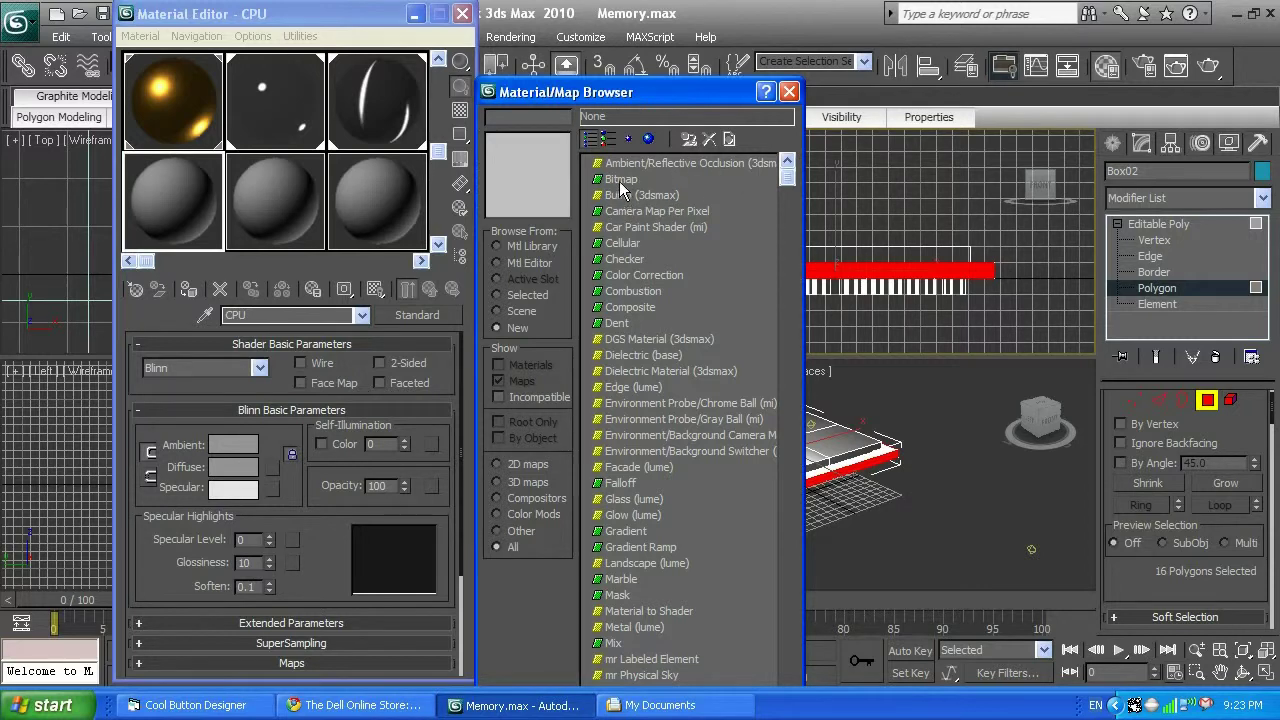
left_click(789, 92)
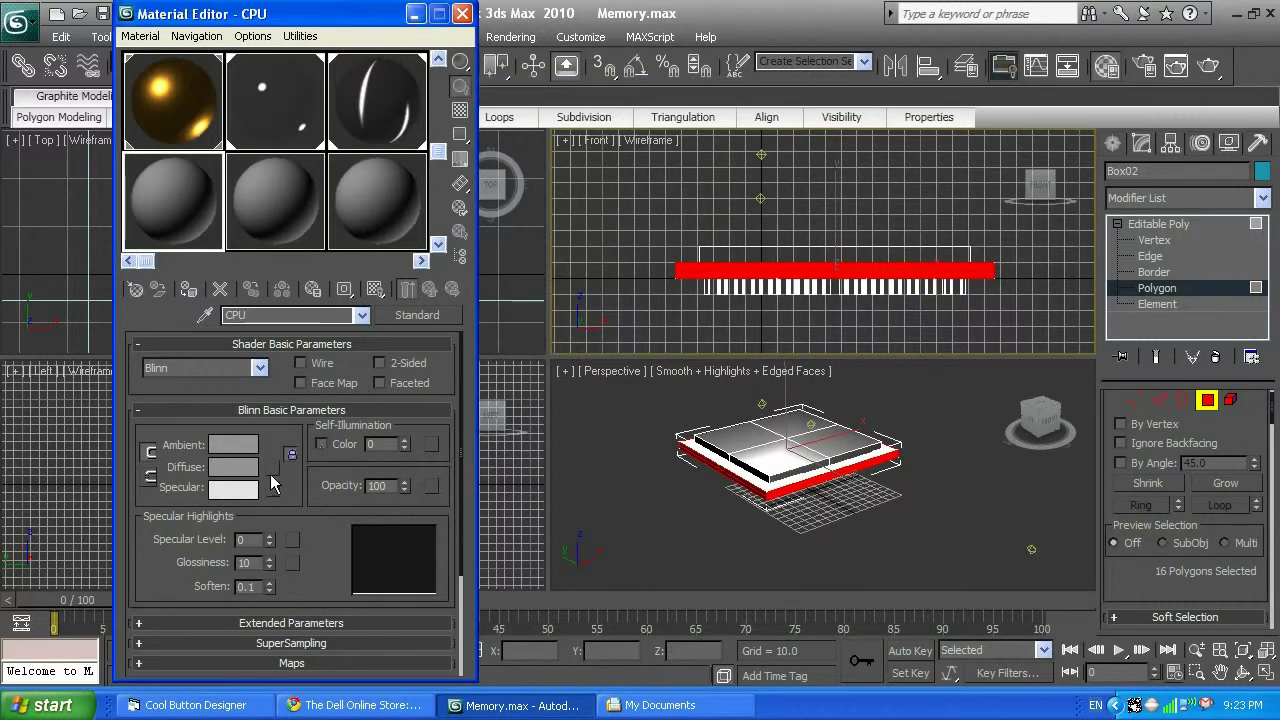
Load pcb-printed-circuit1.jpg as the Diffuse bitmap of the CPU material.
left_click(270, 467)
double_click(628, 183)
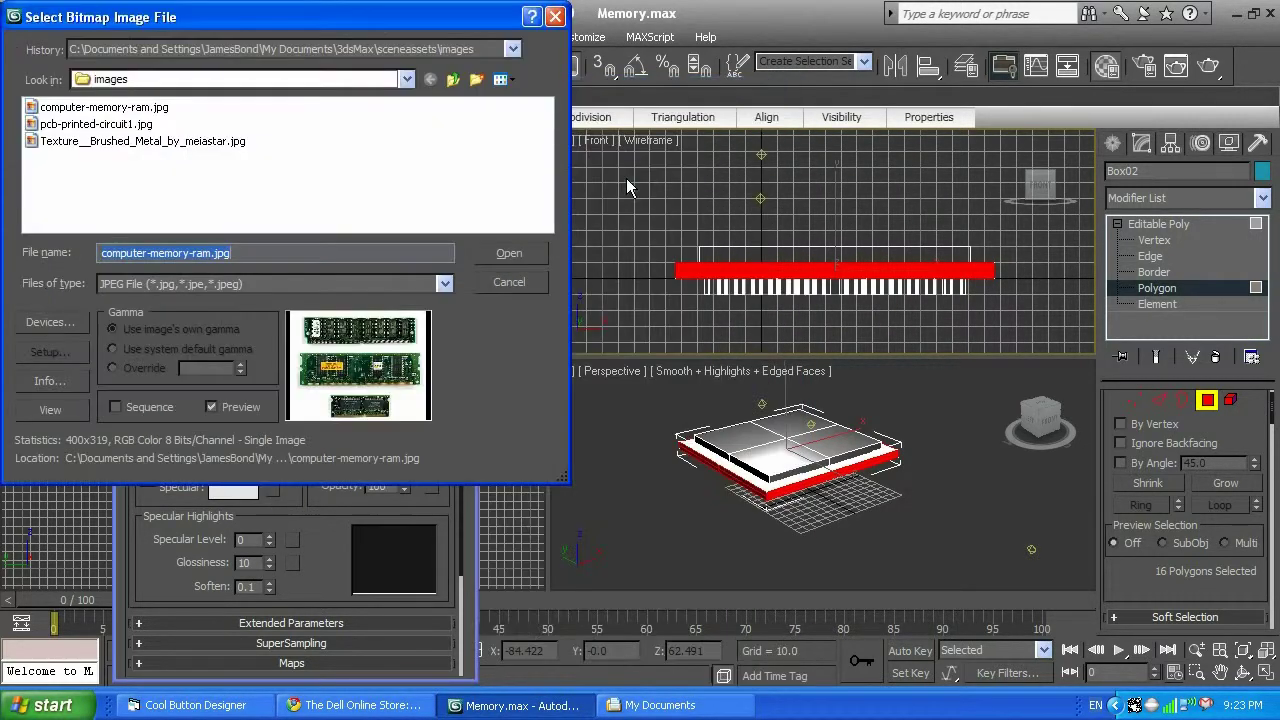
left_click(130, 125)
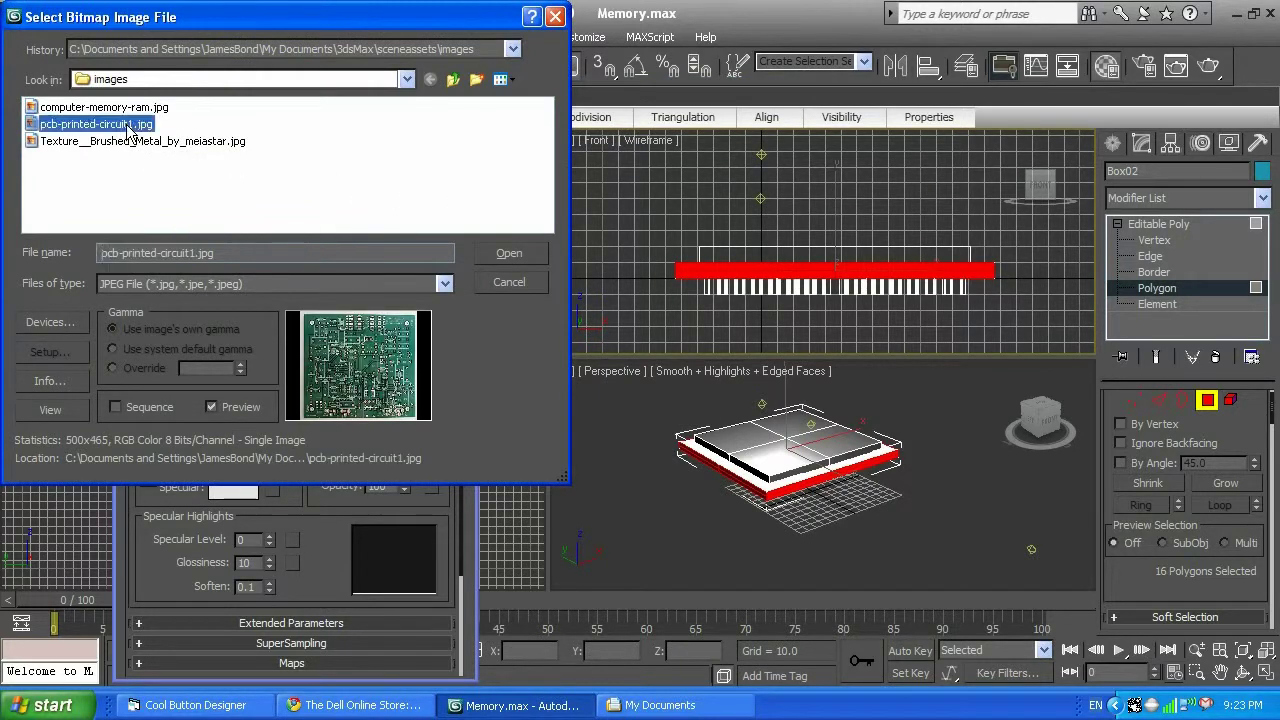
left_click(516, 252)
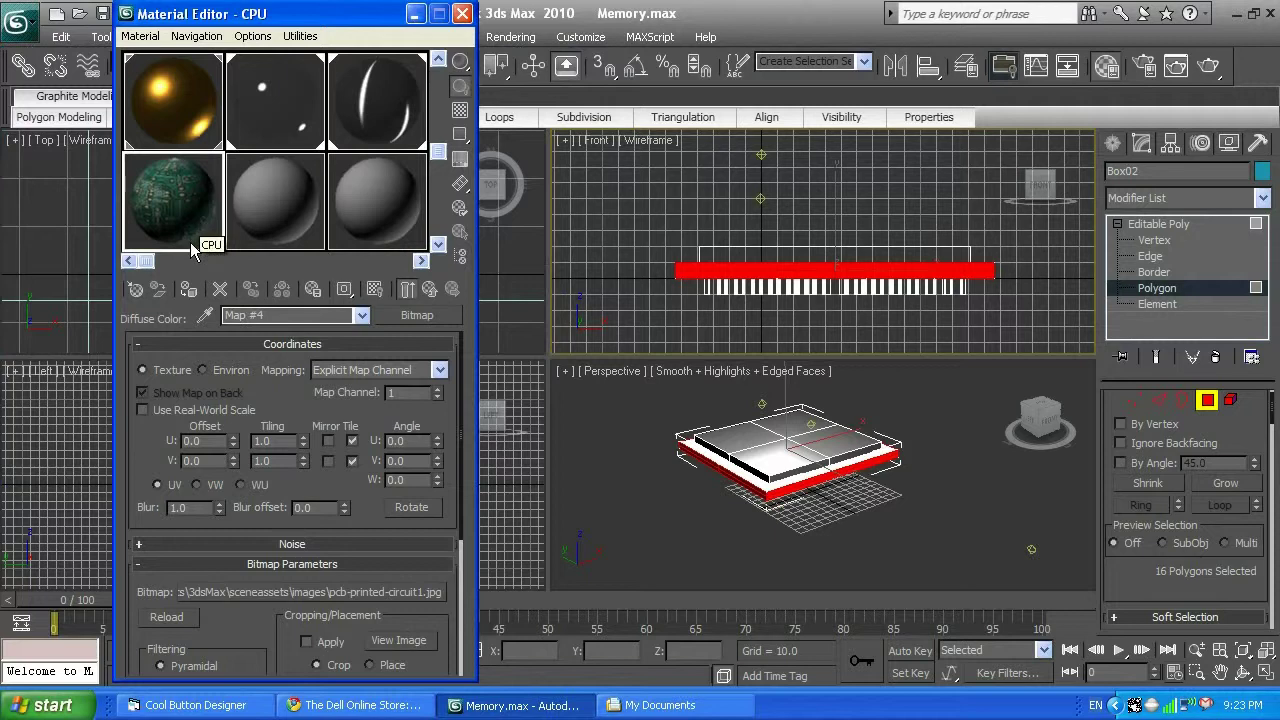
Add the polygons of the front half of the ledge around the cover to the slab selection in the Top view.
left_click(1241, 675)
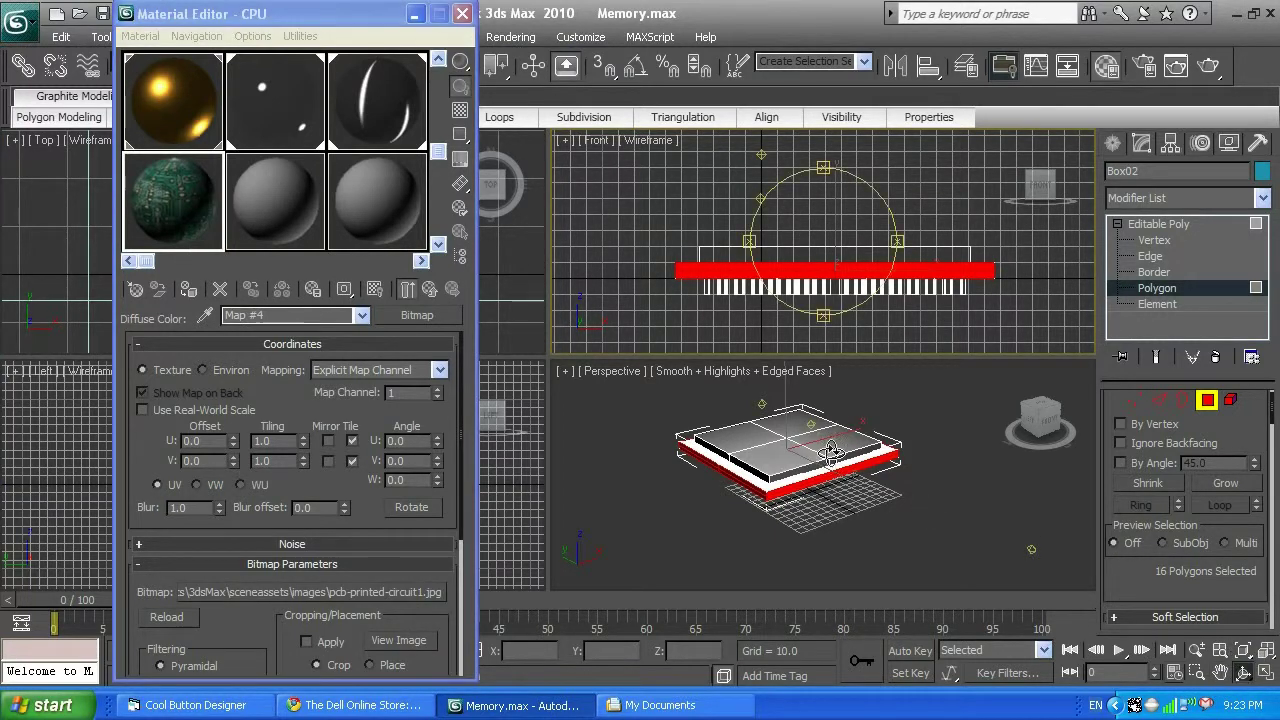
left_click(824, 400)
left_click_drag(822, 390, 887, 427)
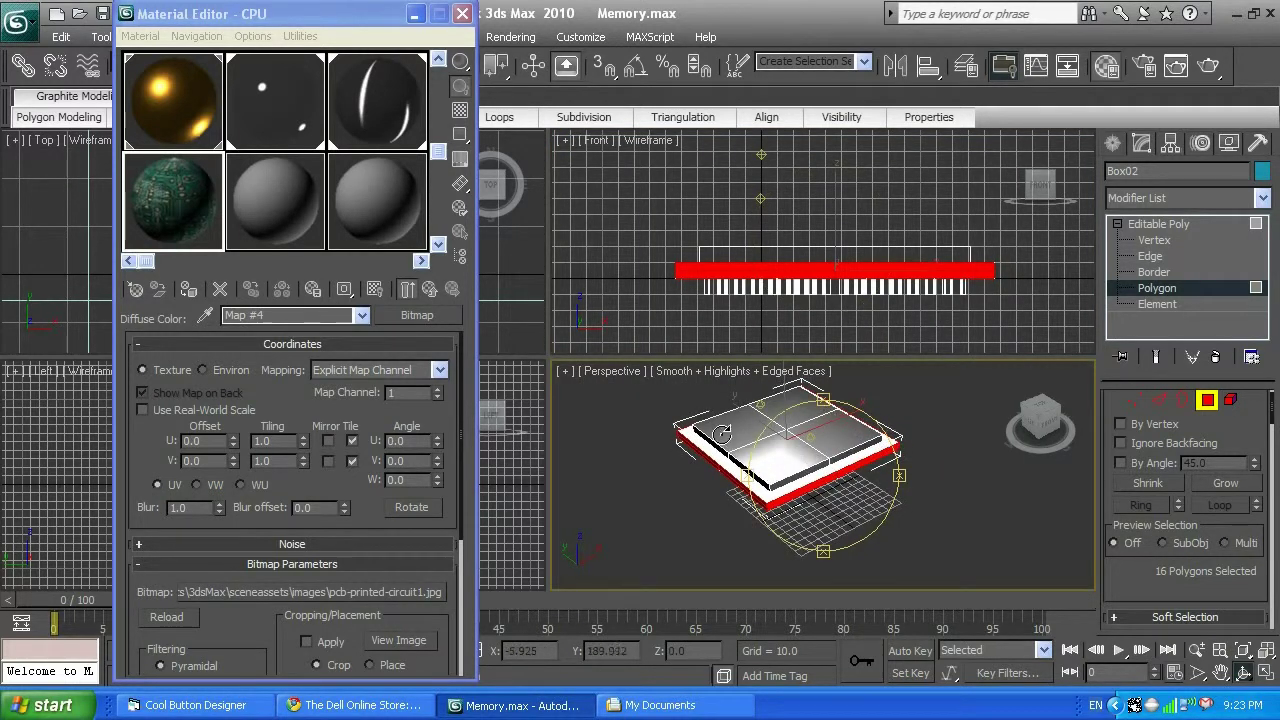
left_click(414, 13)
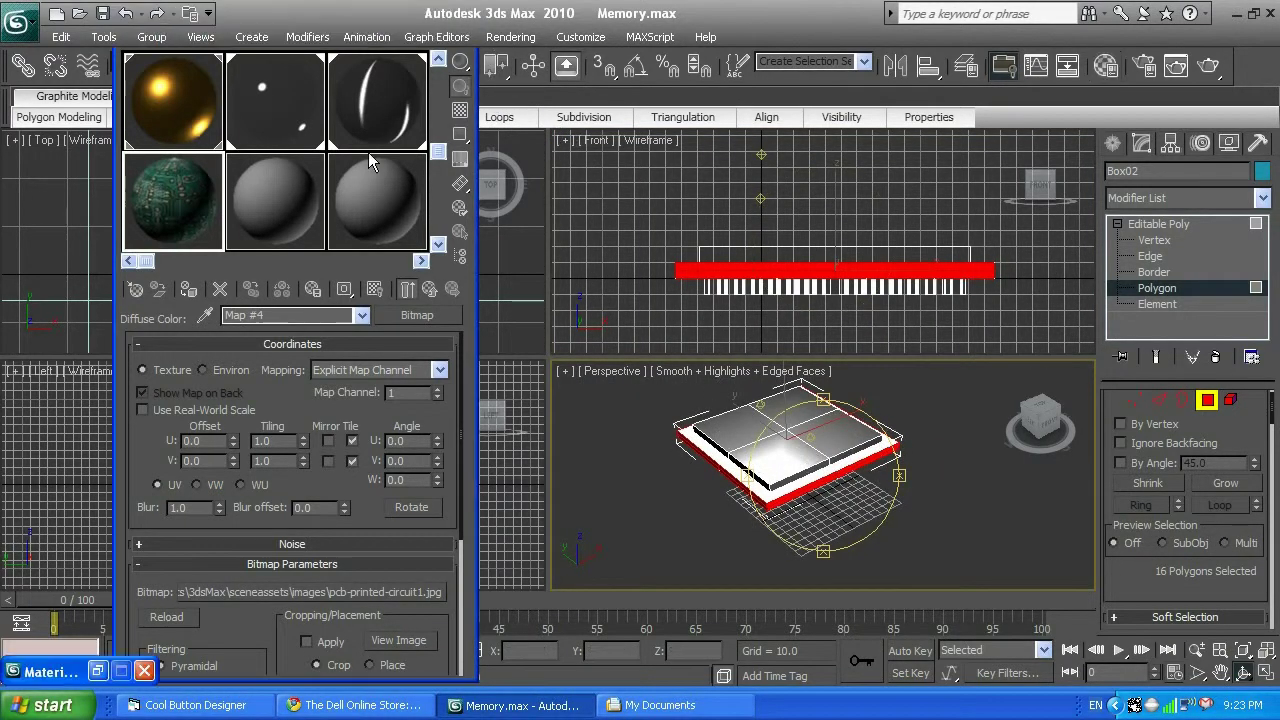
right_click(320, 244)
scroll(290, 265, "up", 3)
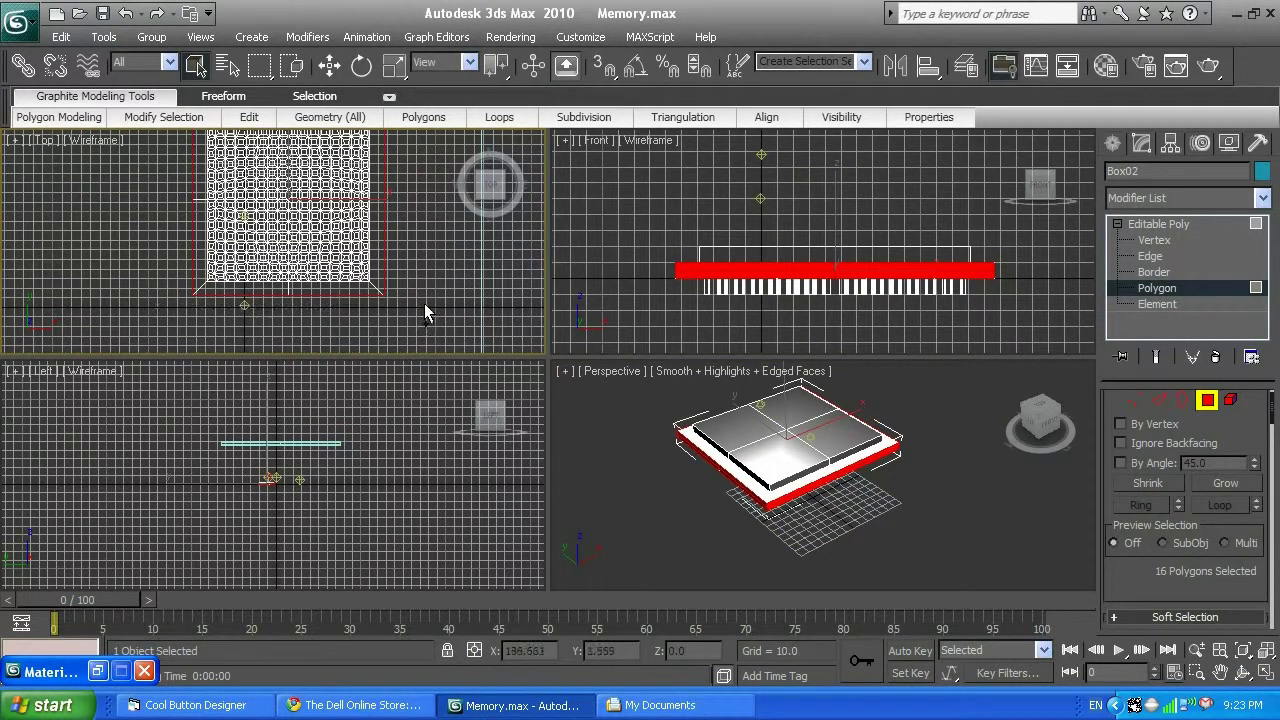
key("ctrl+Page_Up")
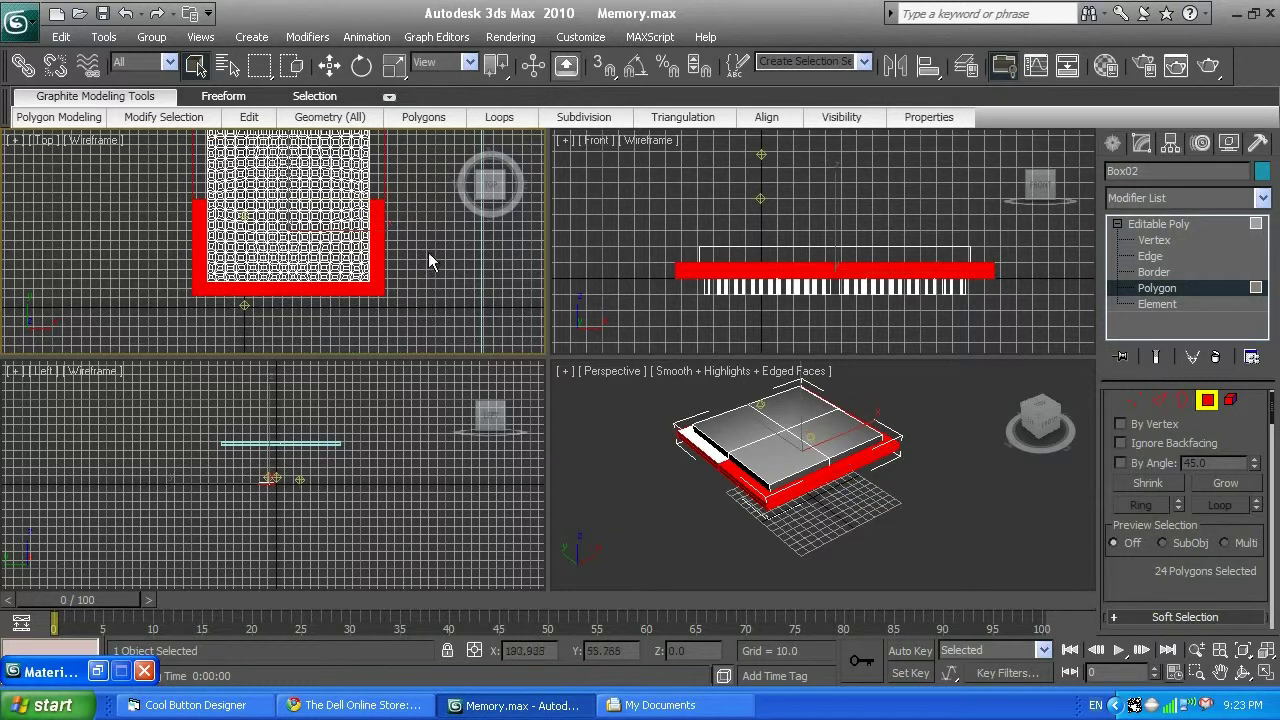
scroll(429, 255, "down", 1)
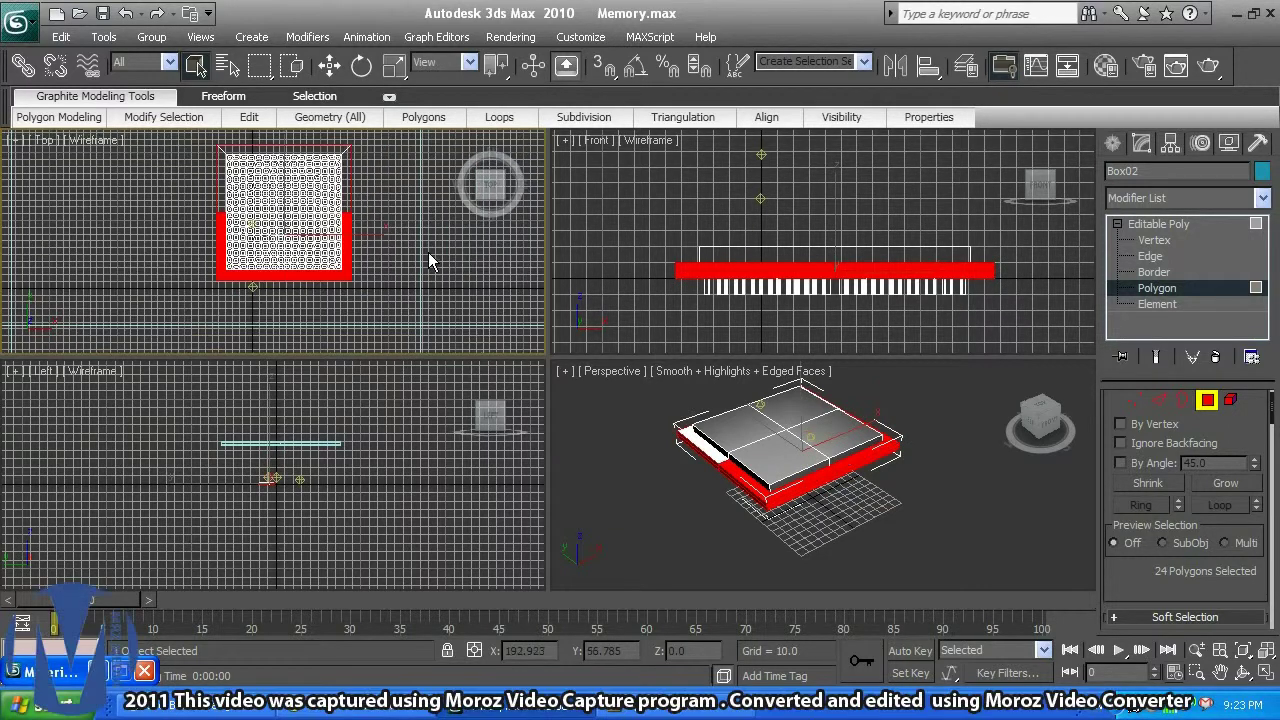
Extend the selection with the rear half of the slab's ledge in the Top view and check it in Perspective.
left_click(1220, 673)
left_click_drag(188, 185, 176, 237)
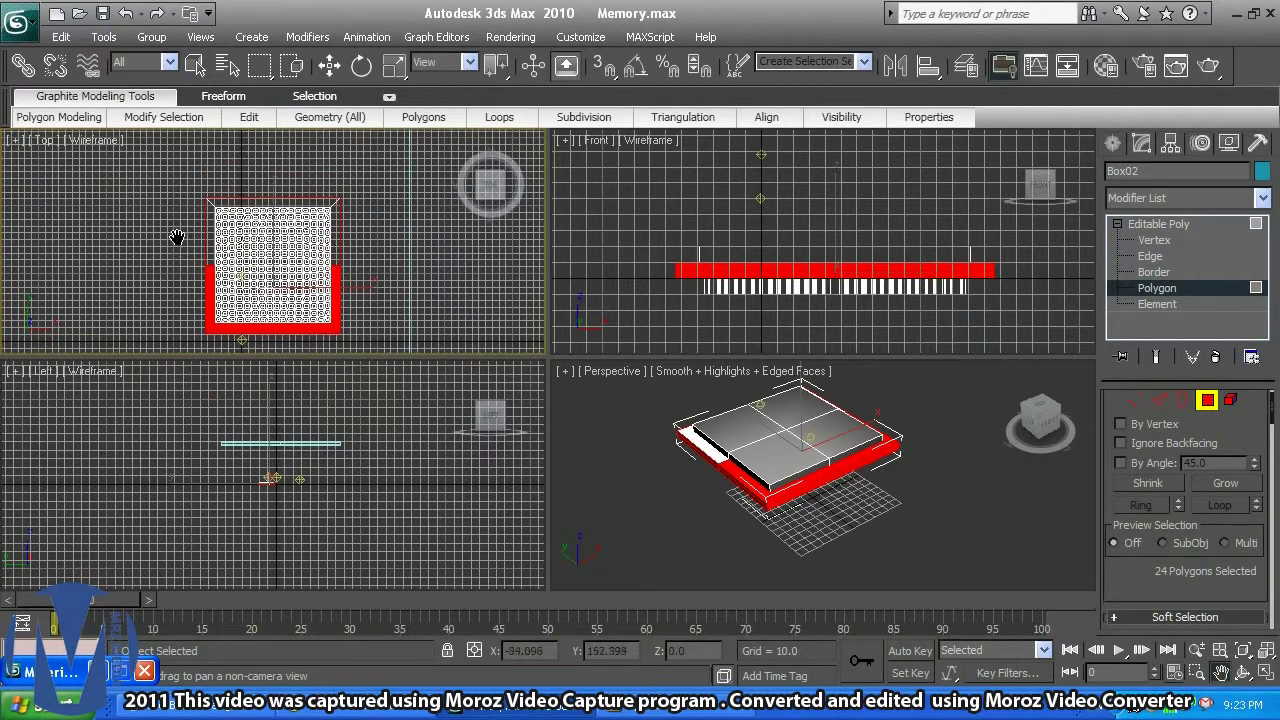
right_click(167, 197)
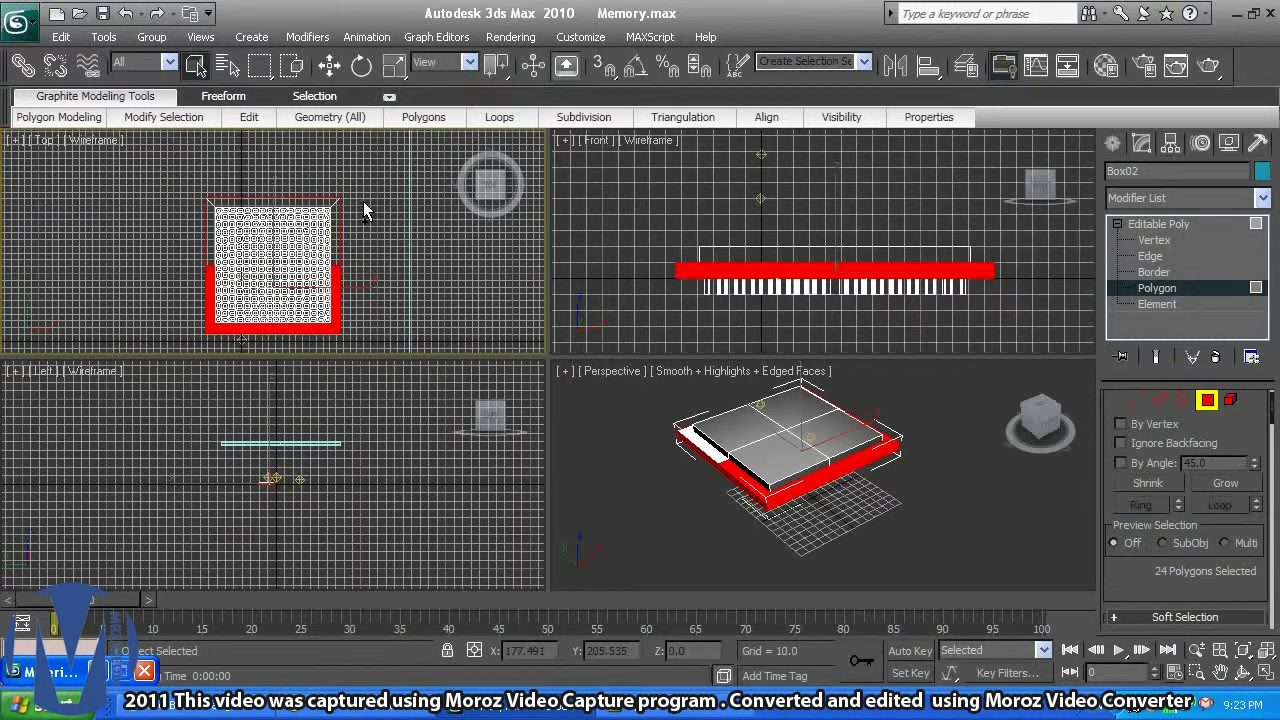
left_click_drag(363, 201, 363, 201, "ctrl")
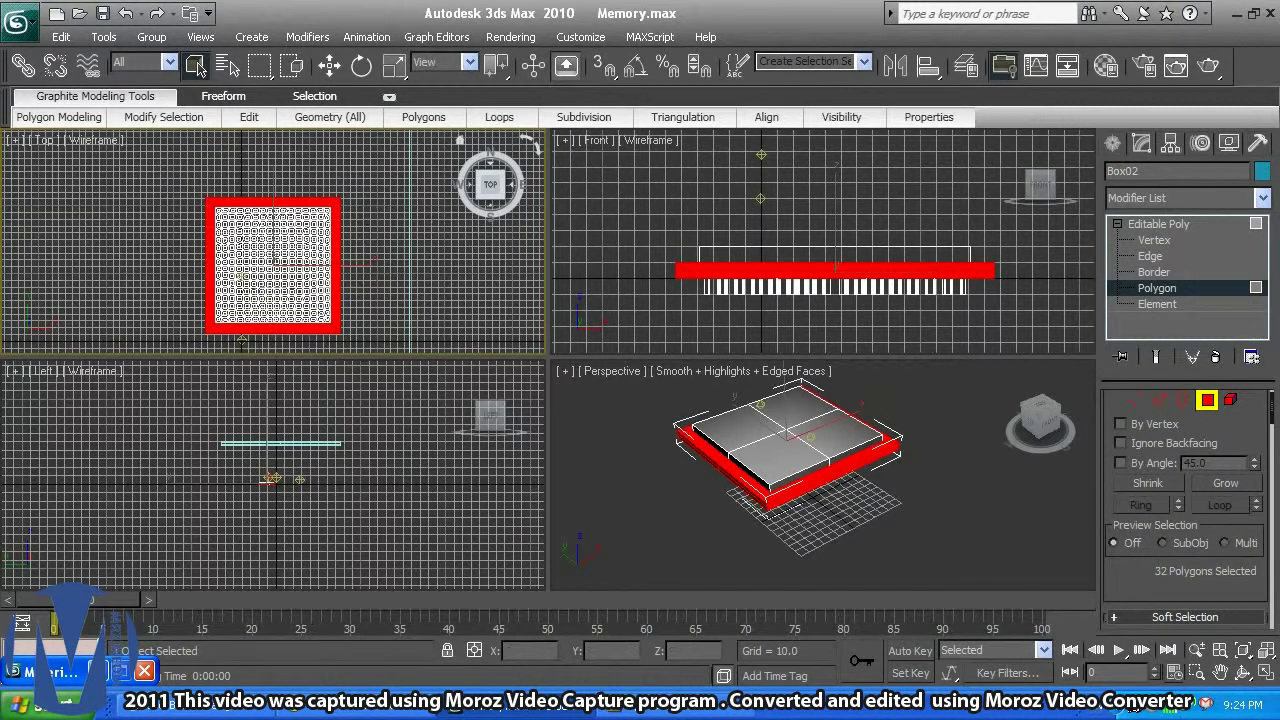
left_click(1243, 673)
left_click(825, 487)
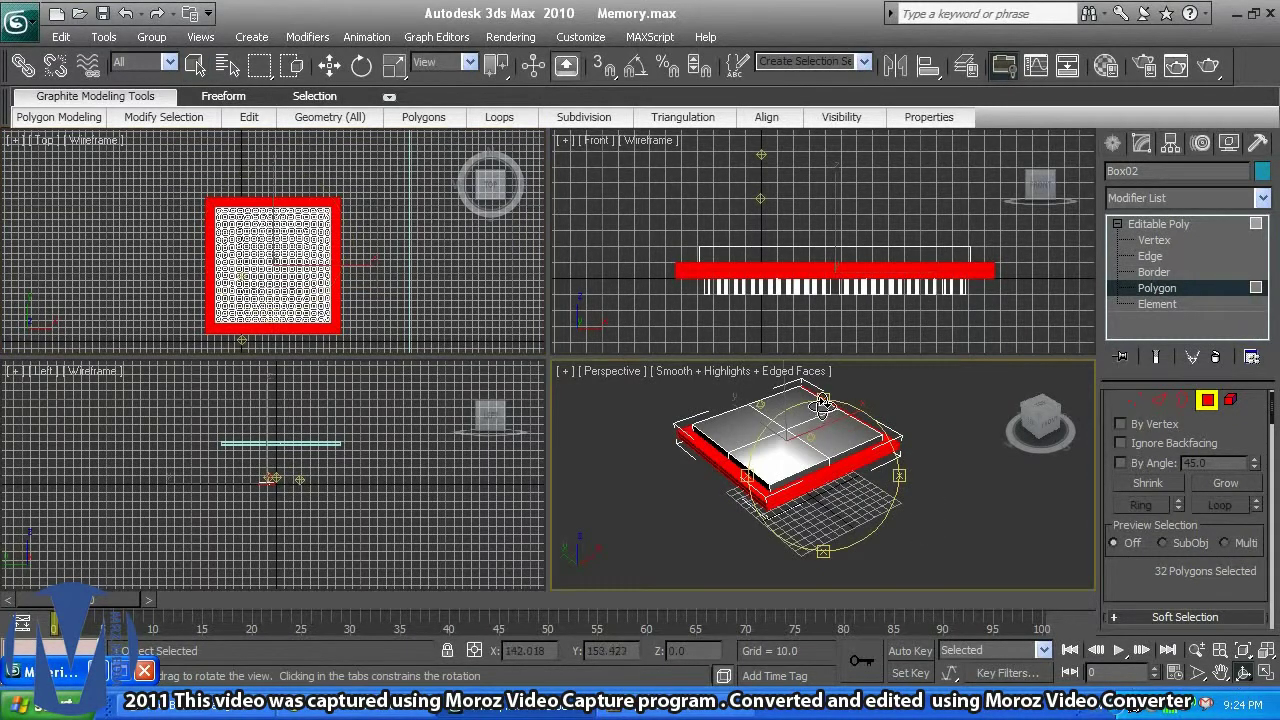
mouse_move(822, 402)
left_mouse_down()
mouse_move(828, 455)
mouse_move(838, 385)
left_mouse_up()
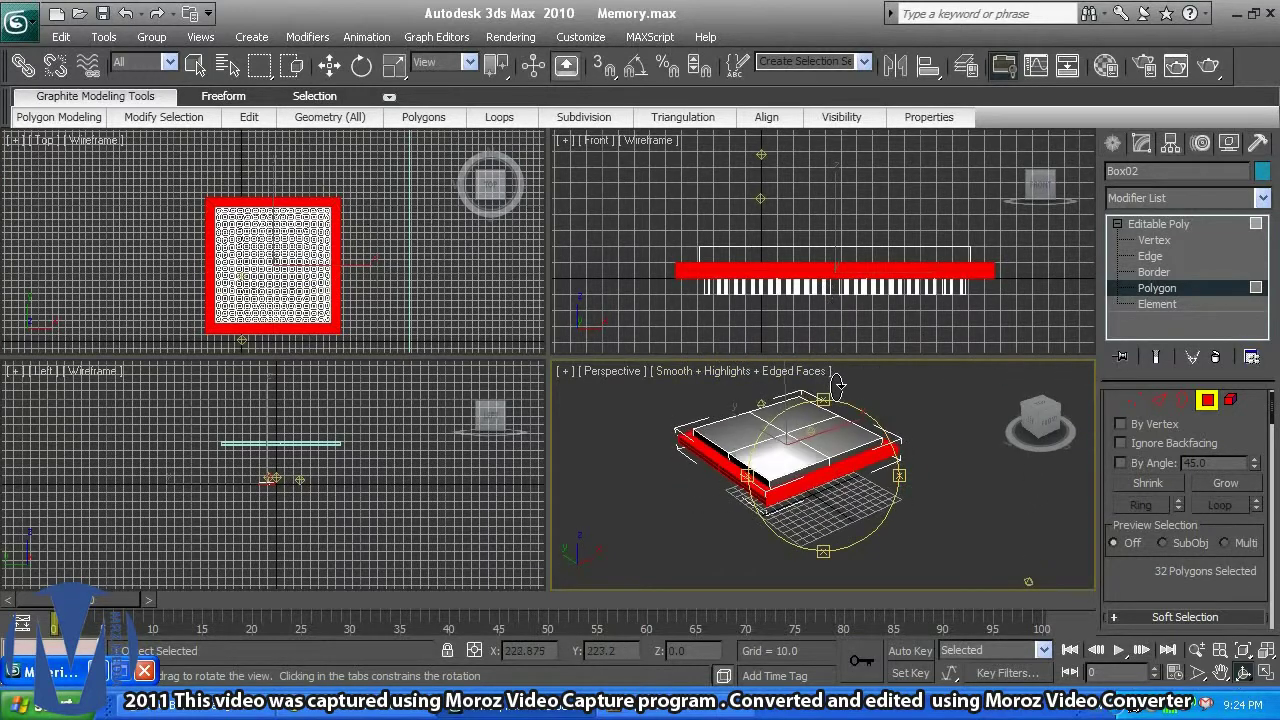
Name the circuit-board bitmap map cpu and assign the CPU material to the selected base slab polygons.
key("m")
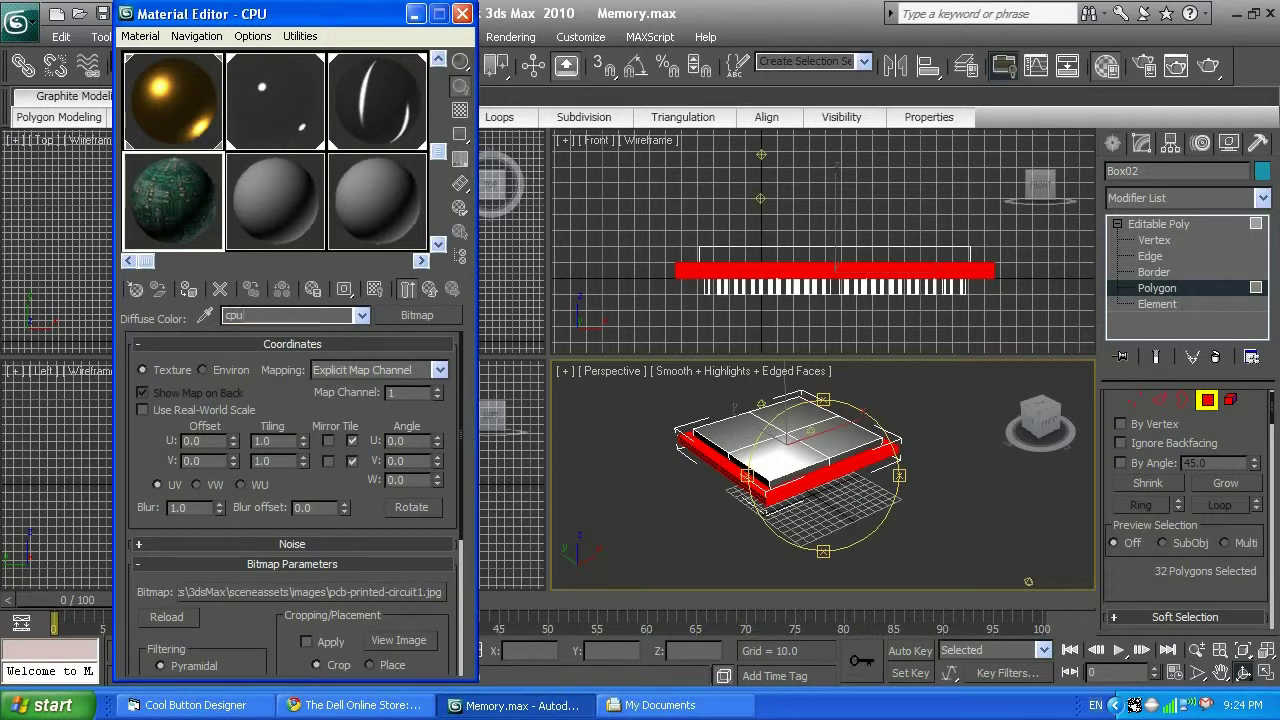
left_click(428, 290)
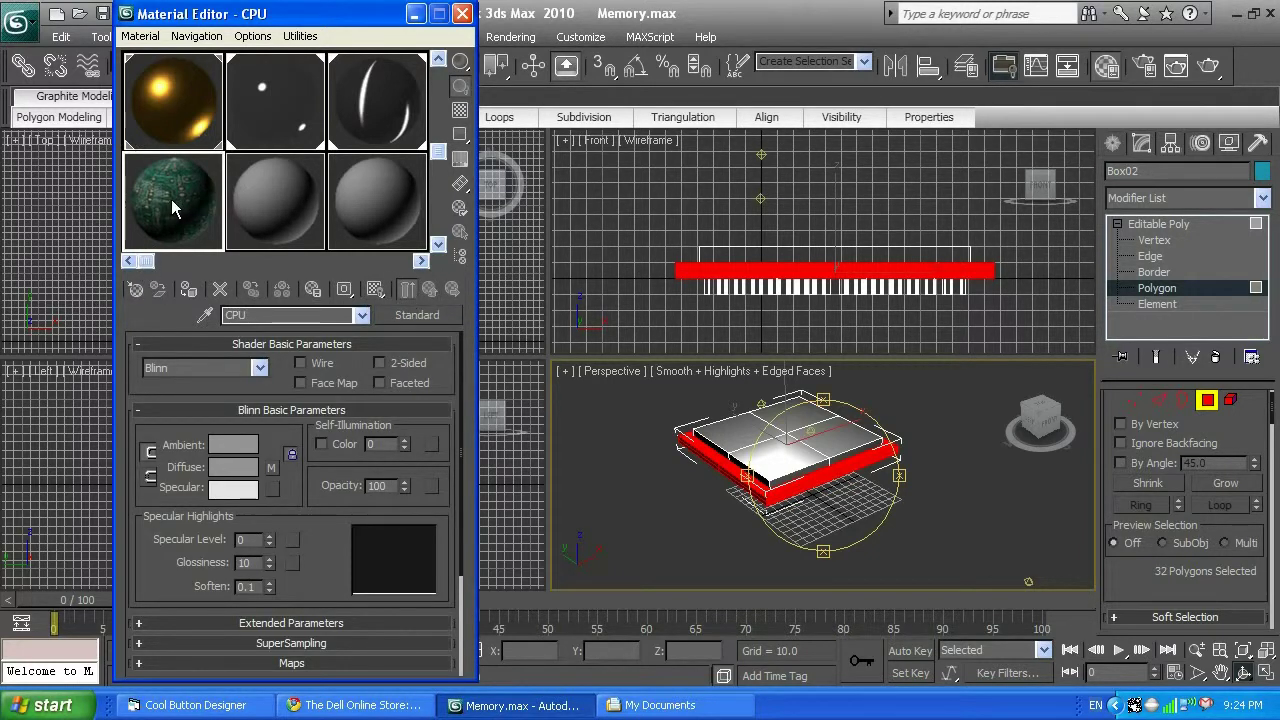
left_click(187, 290)
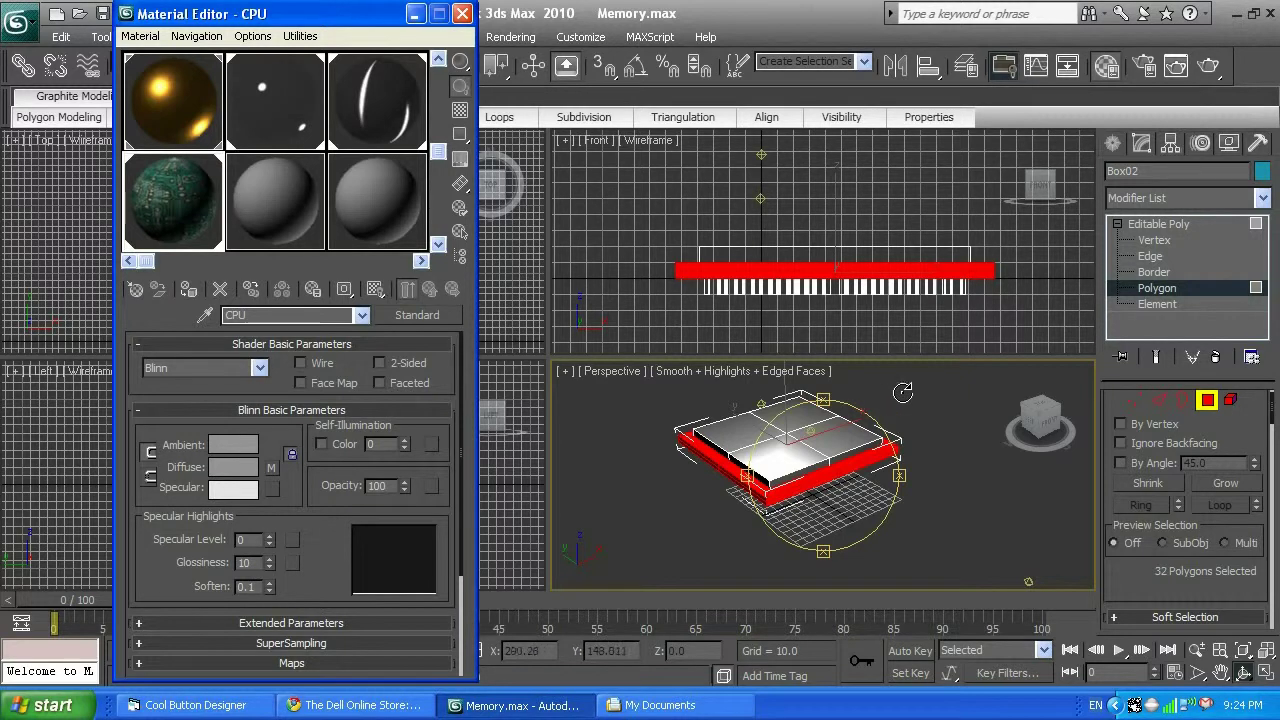
Test-render the Perspective view to examine the slab material, and leave polygon editing of the CPU box.
left_click(1158, 225)
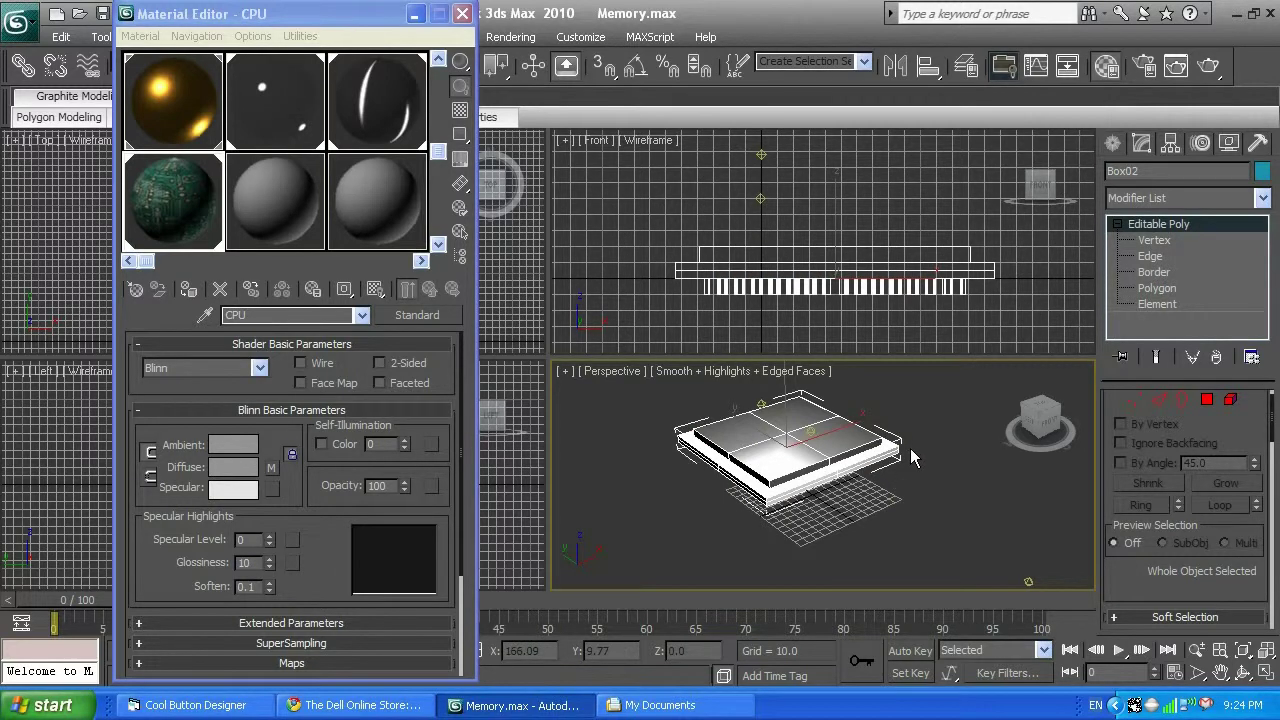
key("shift+q")
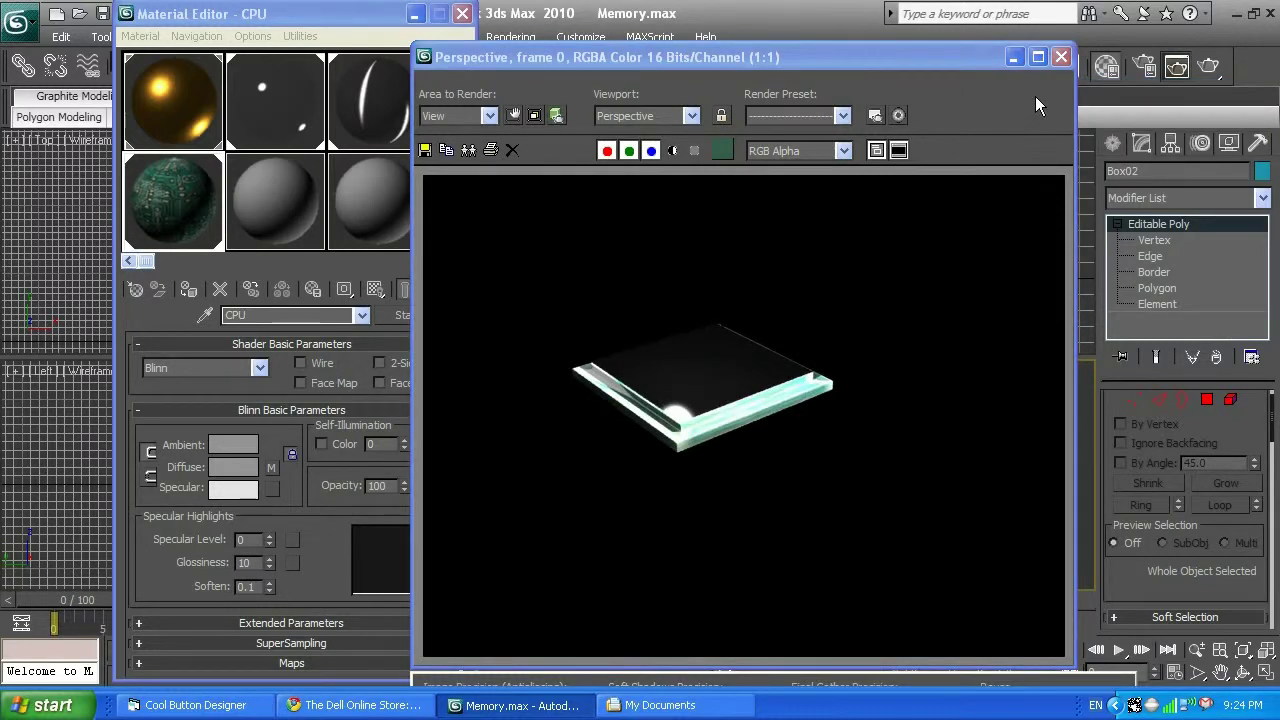
left_click(1061, 57)
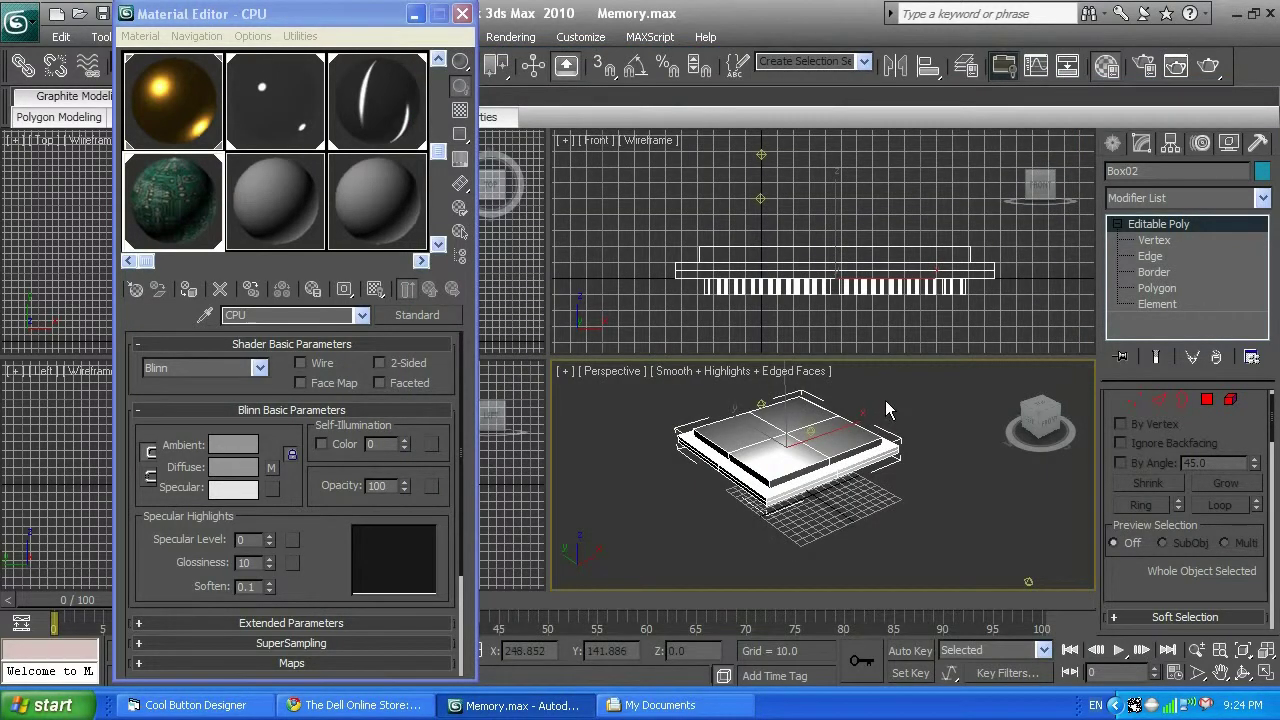
right_click(885, 400)
left_click(888, 398)
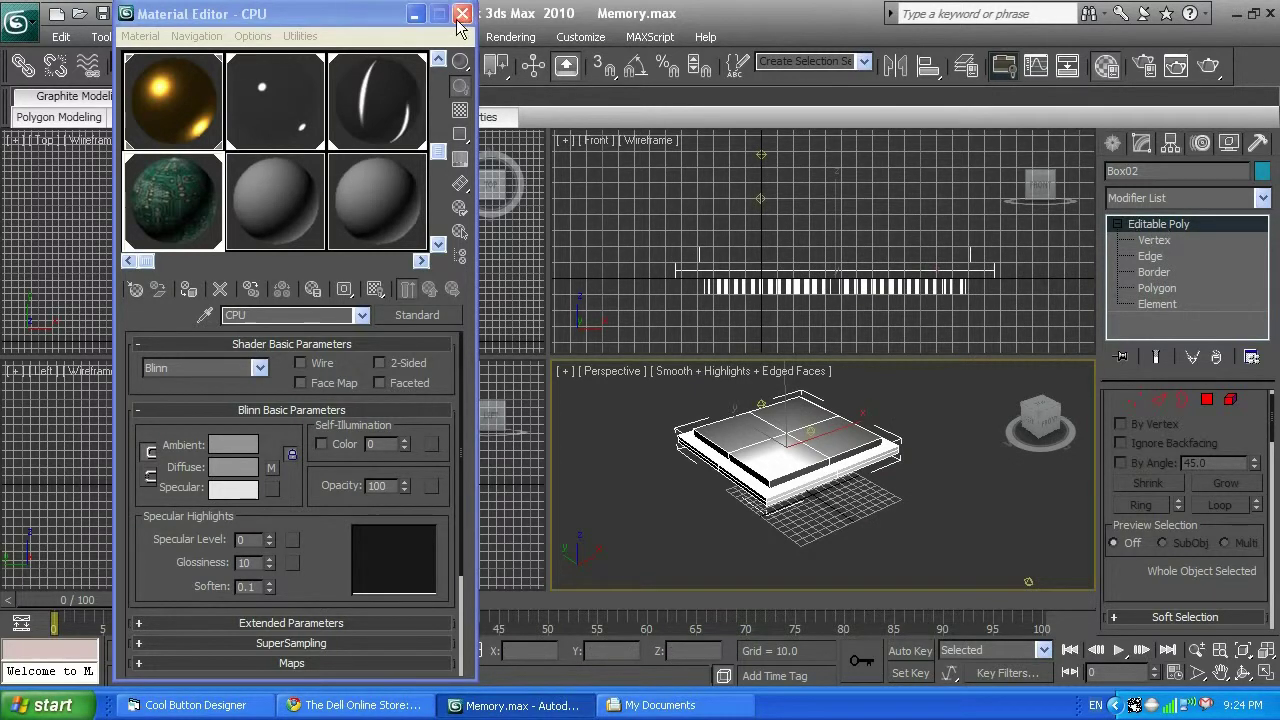
left_click(414, 14)
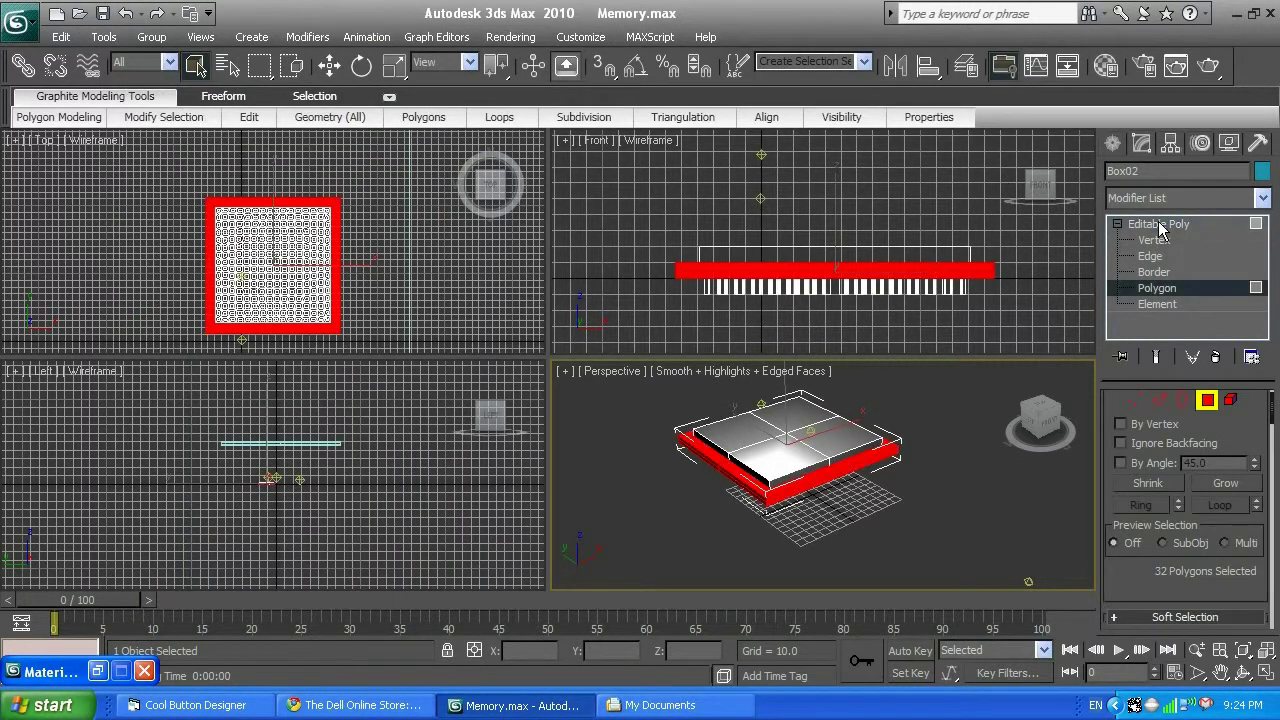
left_click(1158, 224)
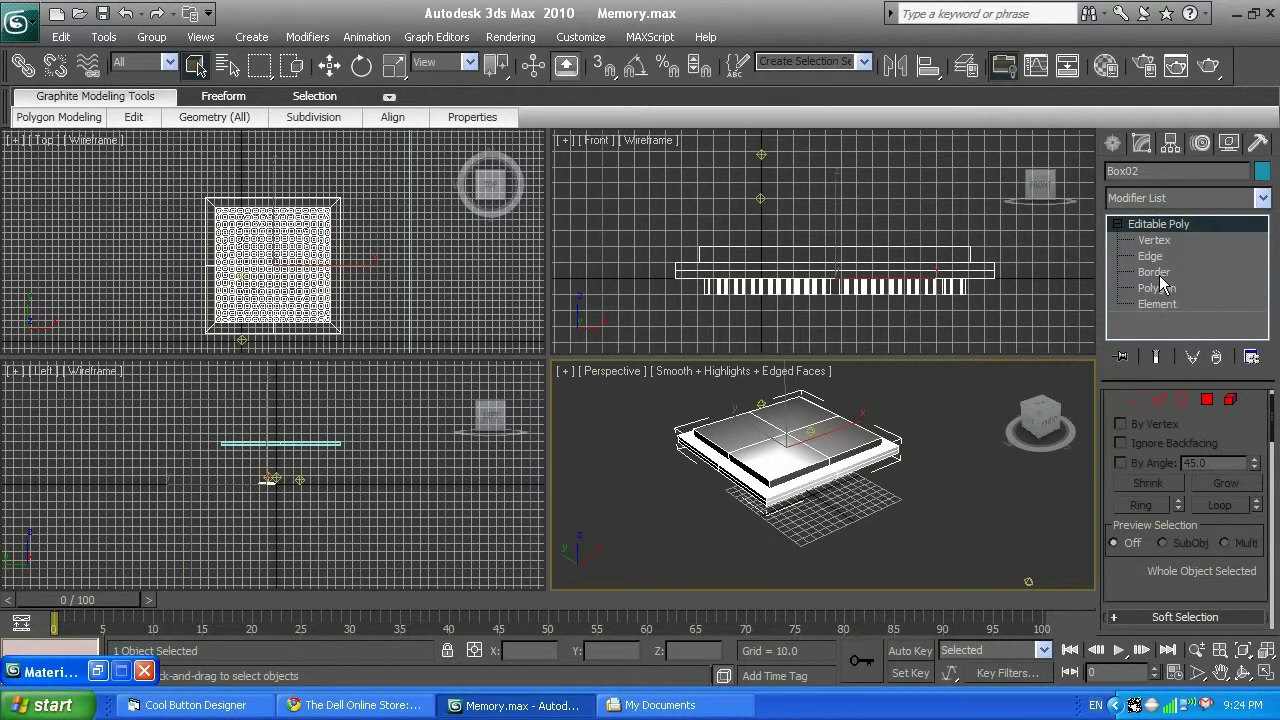
Lower the CPU to about Z -29 and shift it along X to about -188, test-rendering it at different positions.
left_click(331, 66)
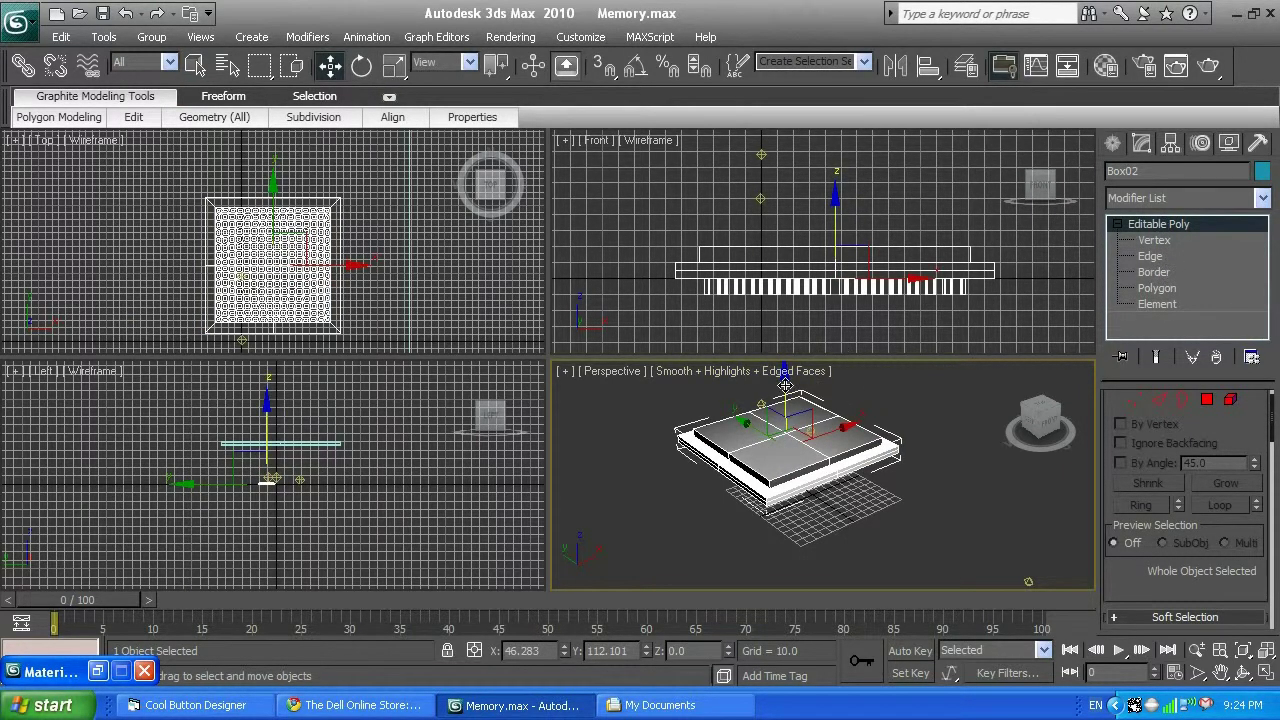
left_click_drag(785, 385, 785, 462)
key("shift+q")
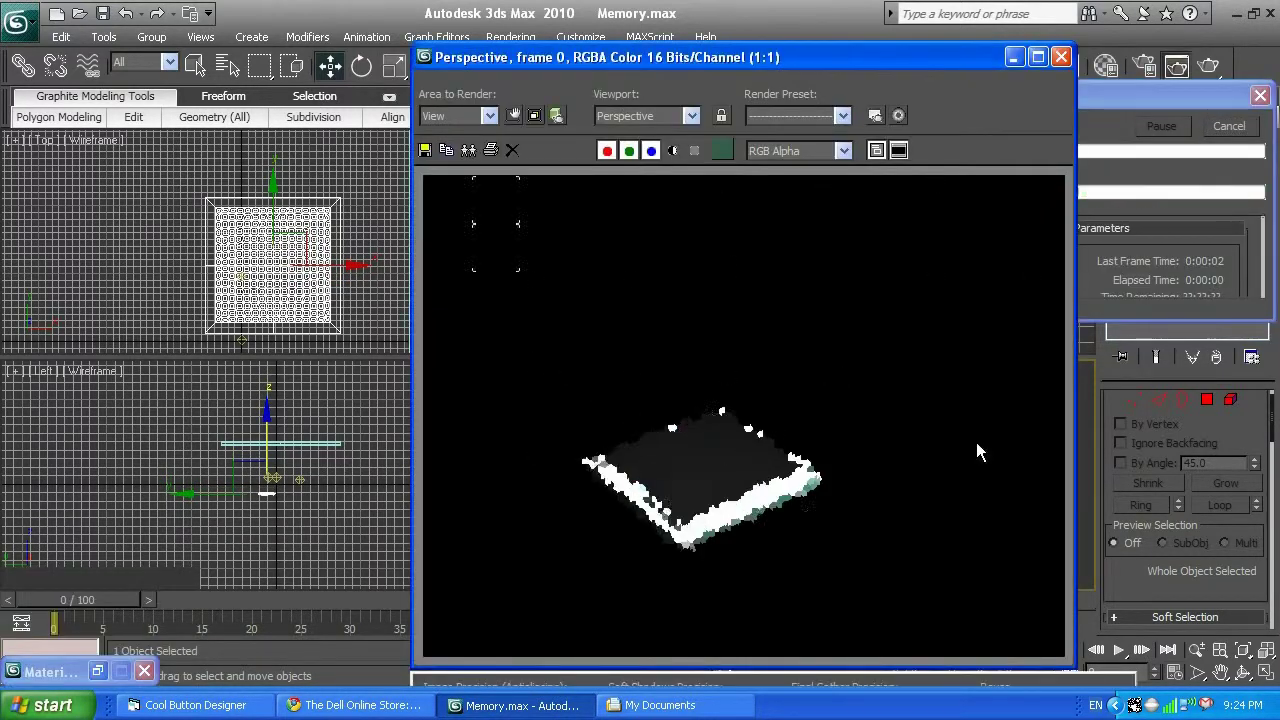
left_click(1061, 57)
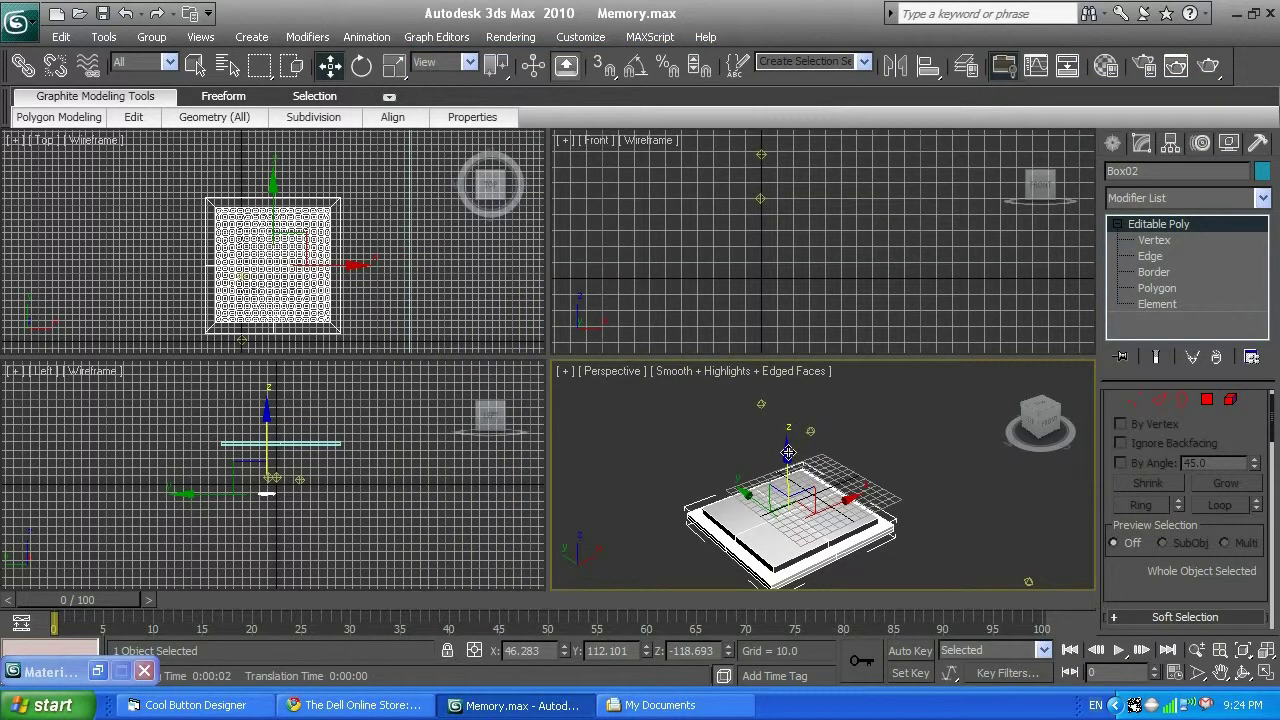
left_click_drag(788, 452, 790, 396)
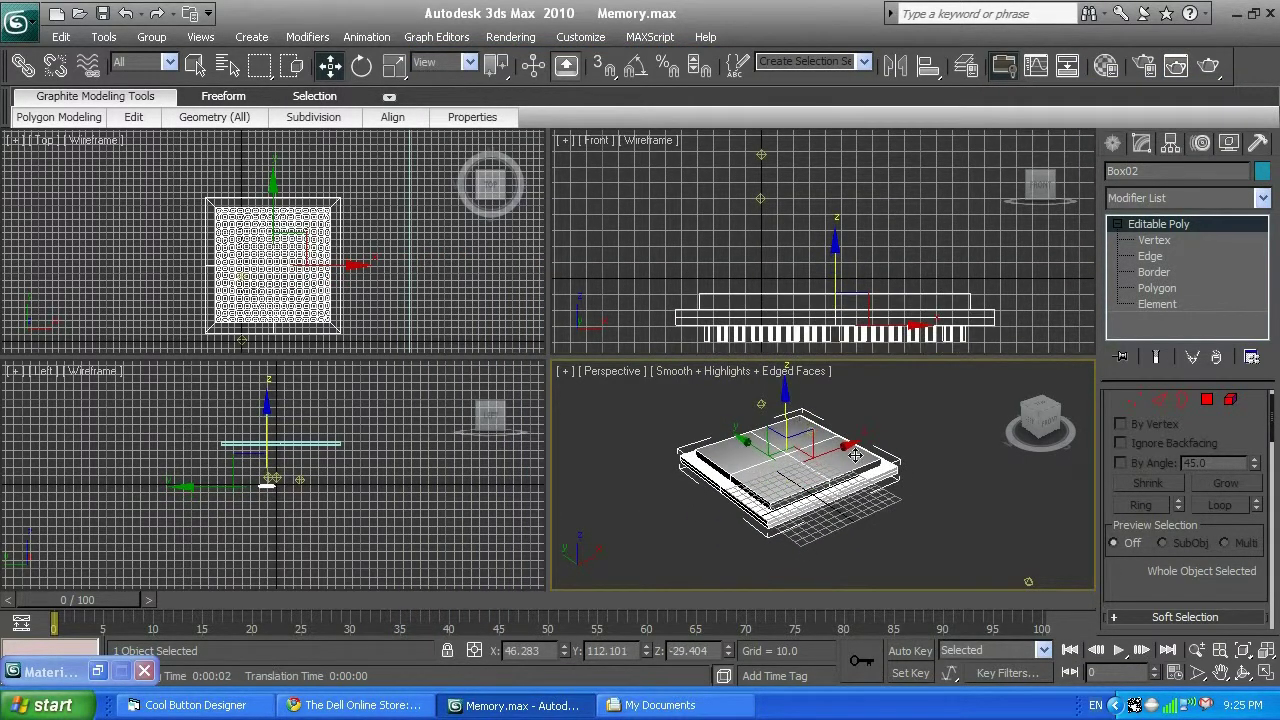
left_click_drag(842, 446, 662, 470)
key("shift+q")
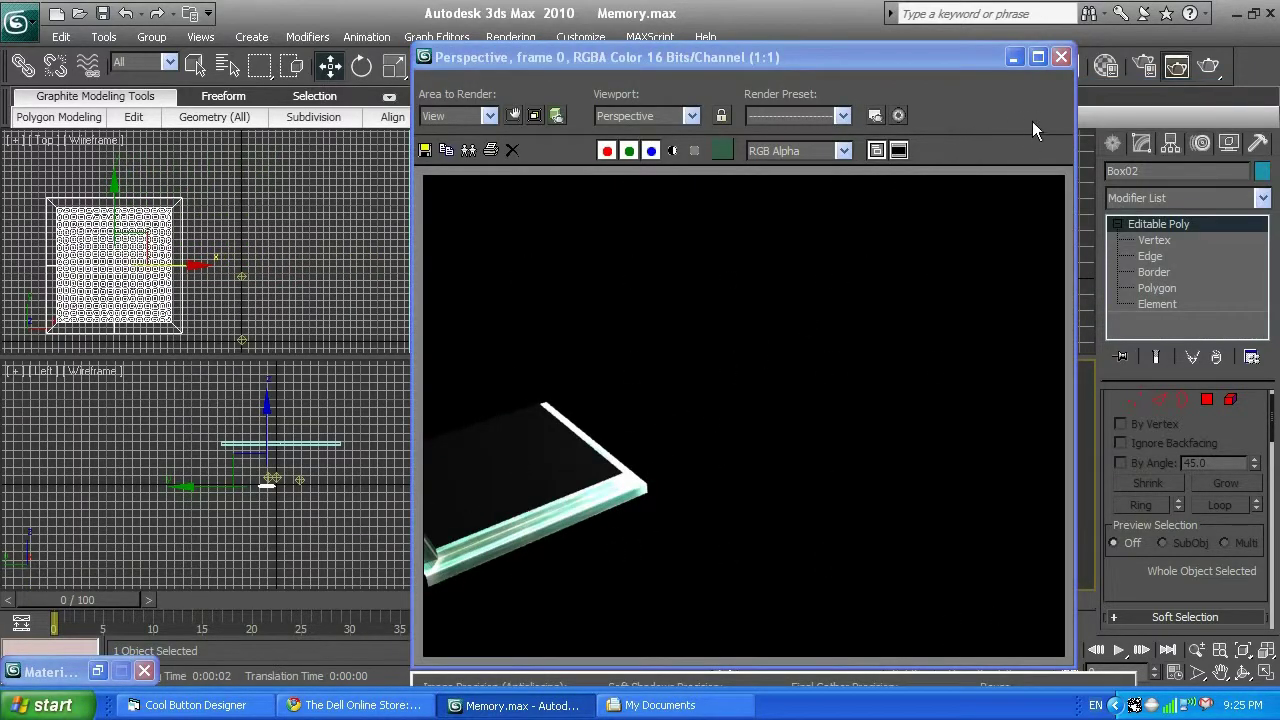
left_click(1061, 57)
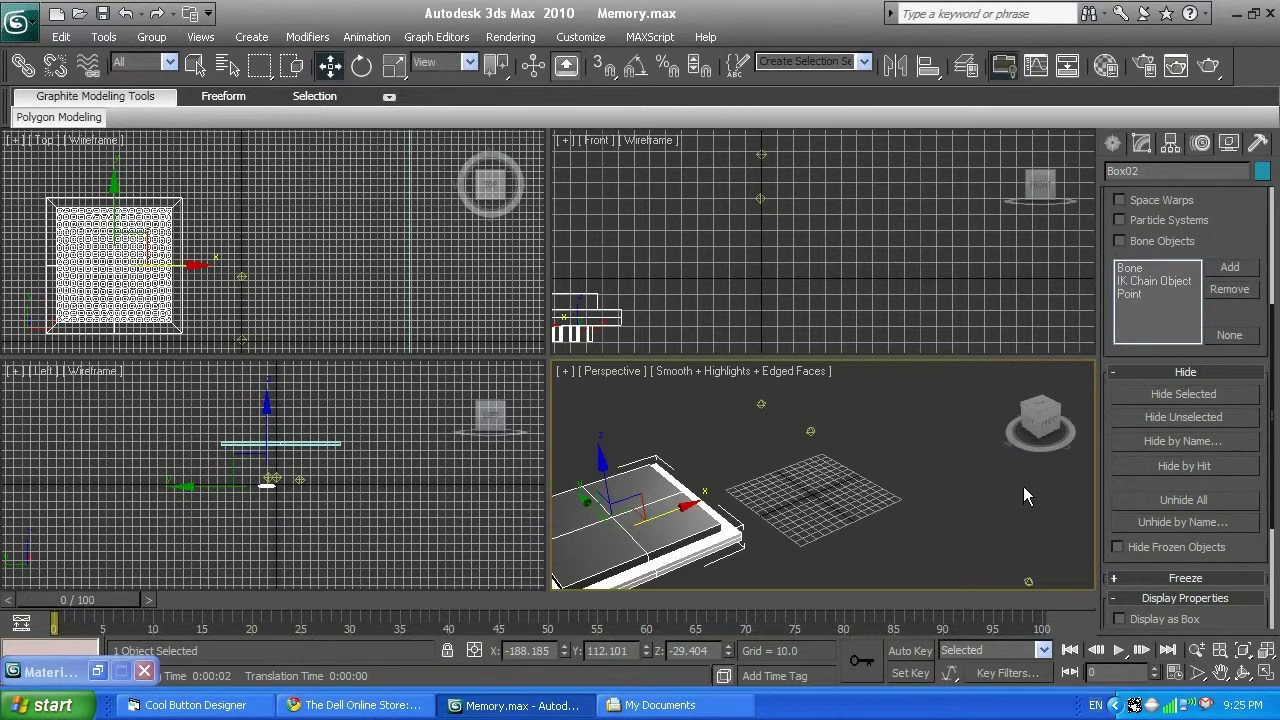
Unhide all objects and test-render the Perspective view from the current angle and from a low side angle.
left_click(1187, 499)
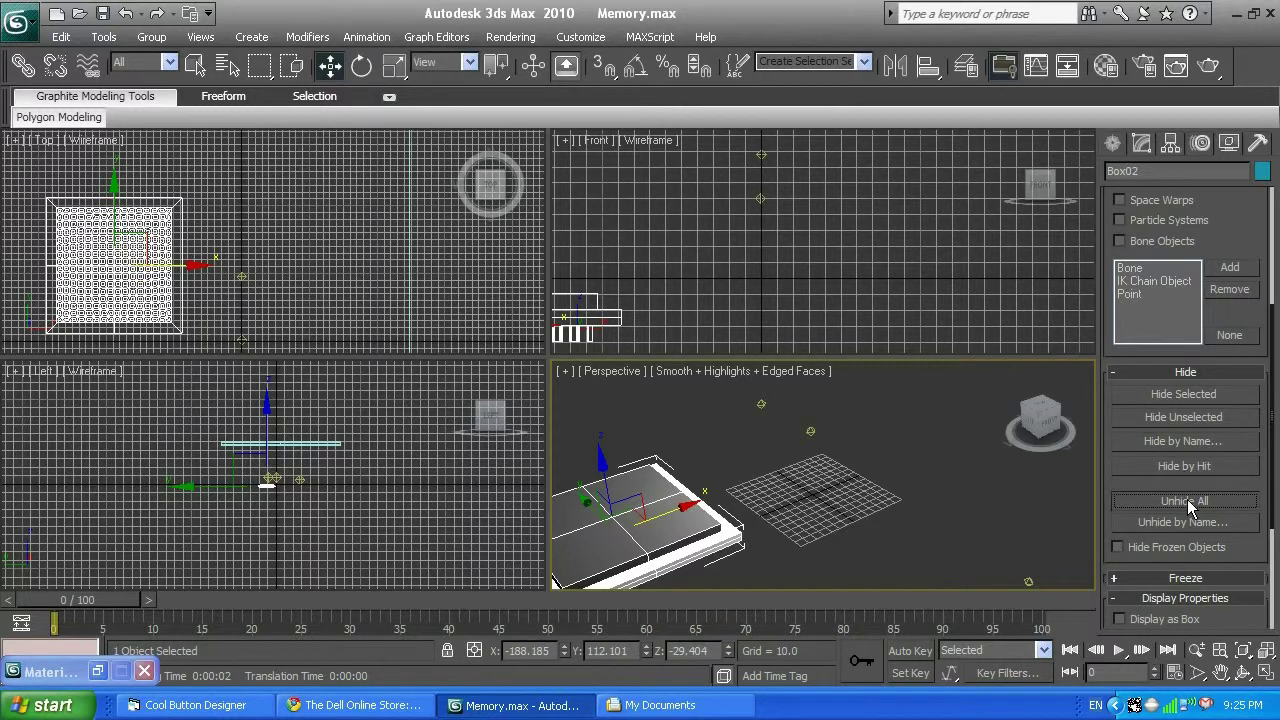
key("shift+q")
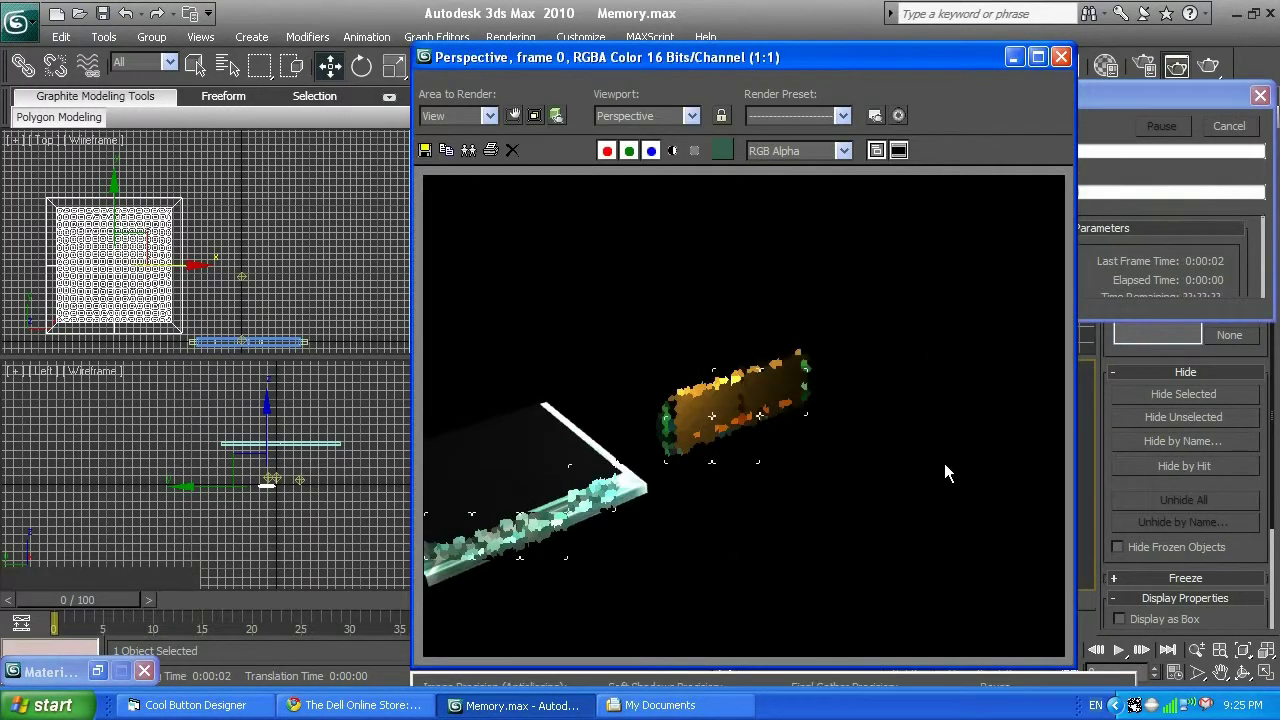
left_click(1060, 58)
left_click(1244, 672)
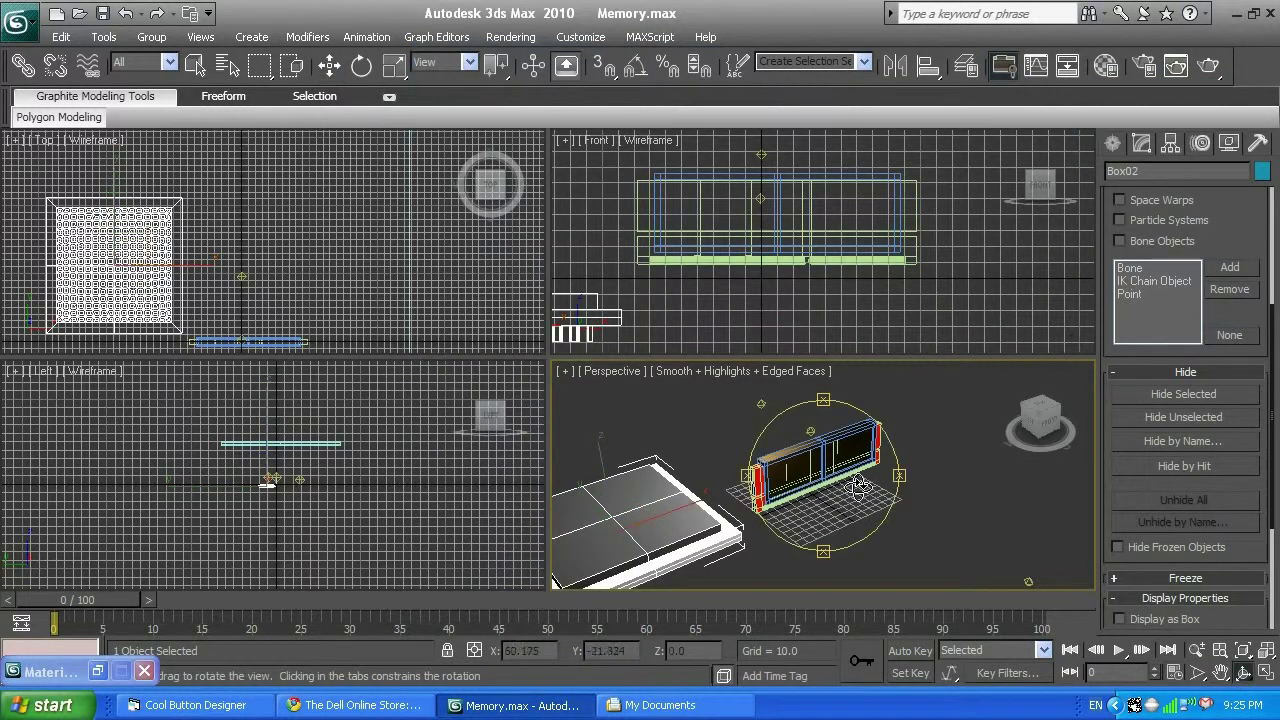
left_click_drag(885, 470, 583, 443)
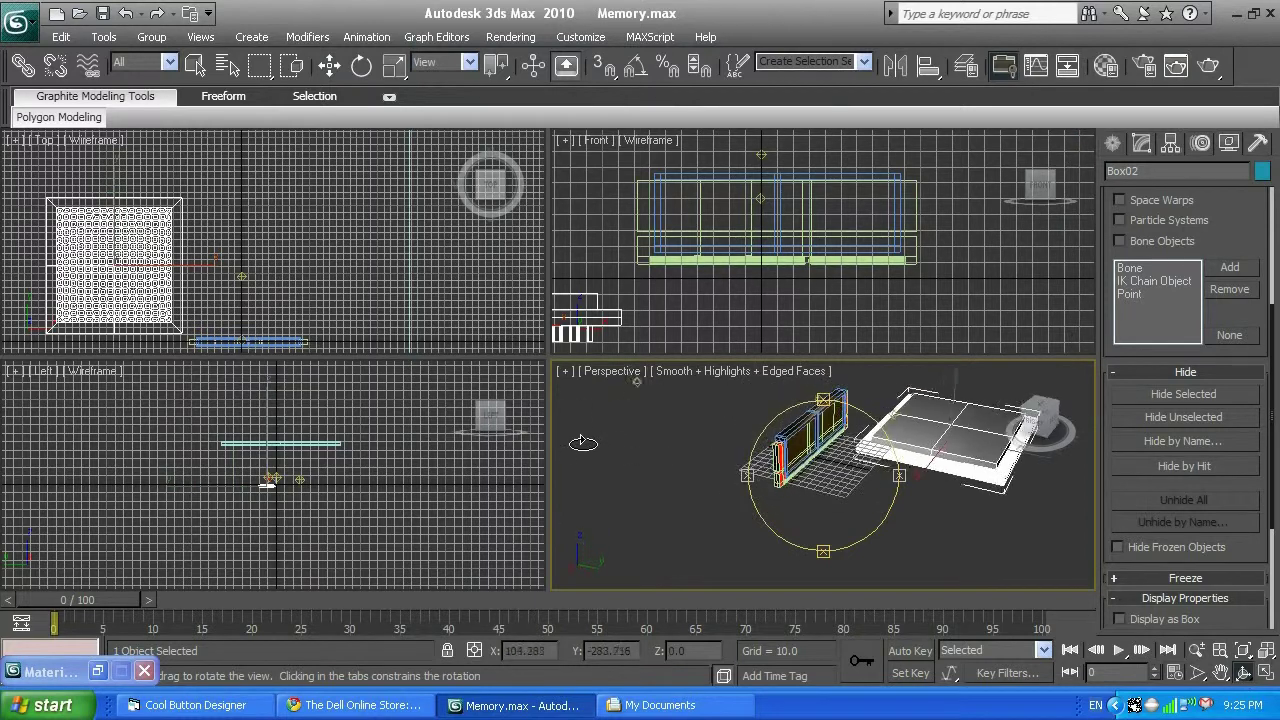
left_click_drag(821, 399, 815, 358)
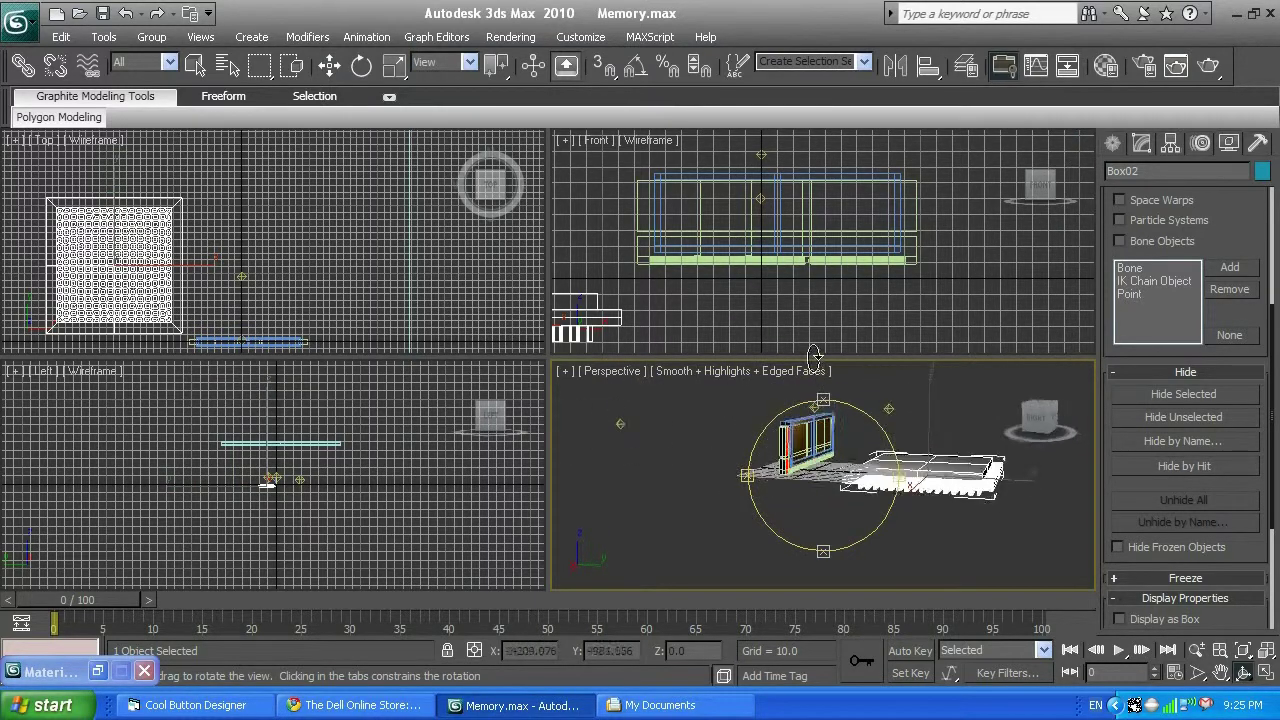
key("shift+q")
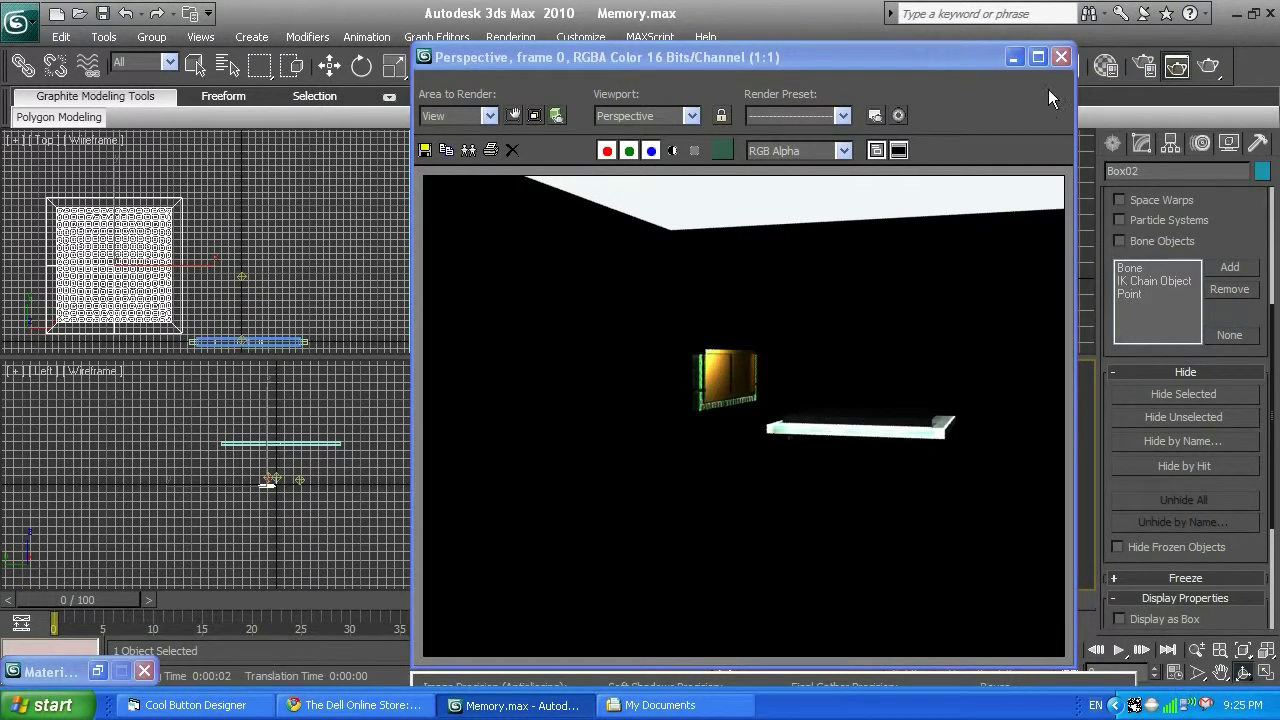
Create a floor box beneath the scene objects, about 1984 long, 4558 wide and 35 high, extending past the overhead slab.
left_click(1061, 57)
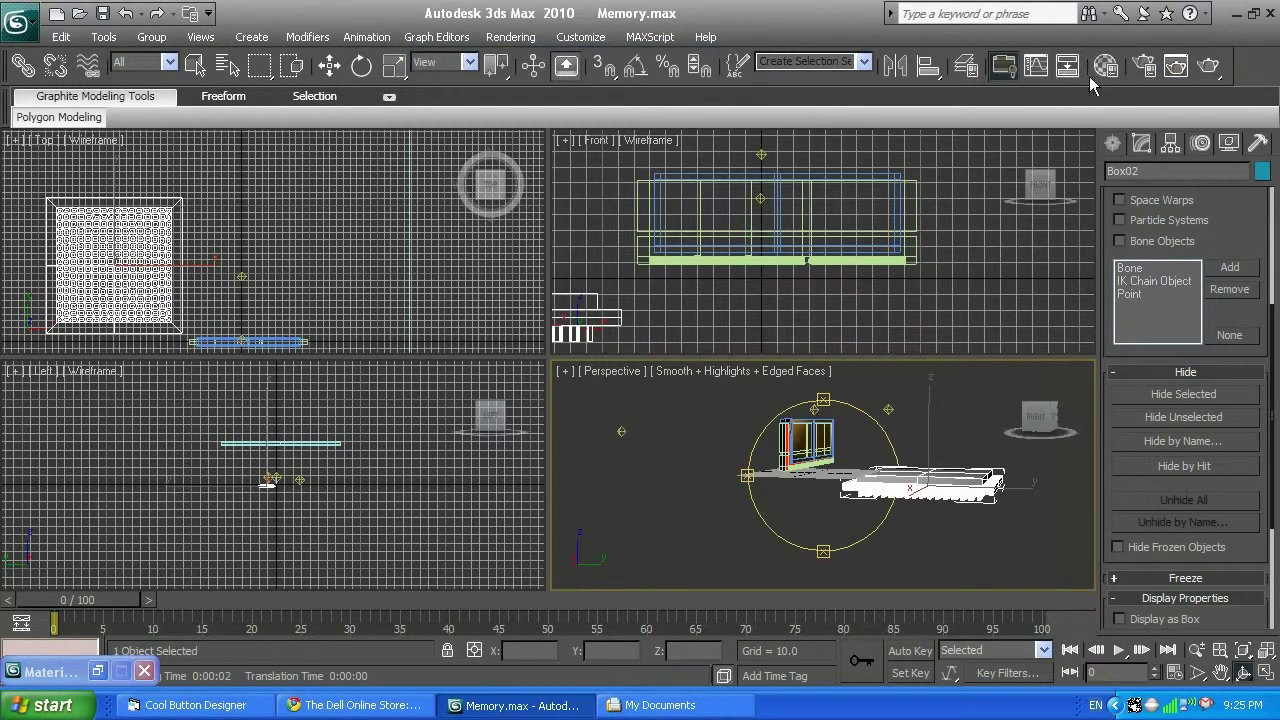
left_click(1113, 143)
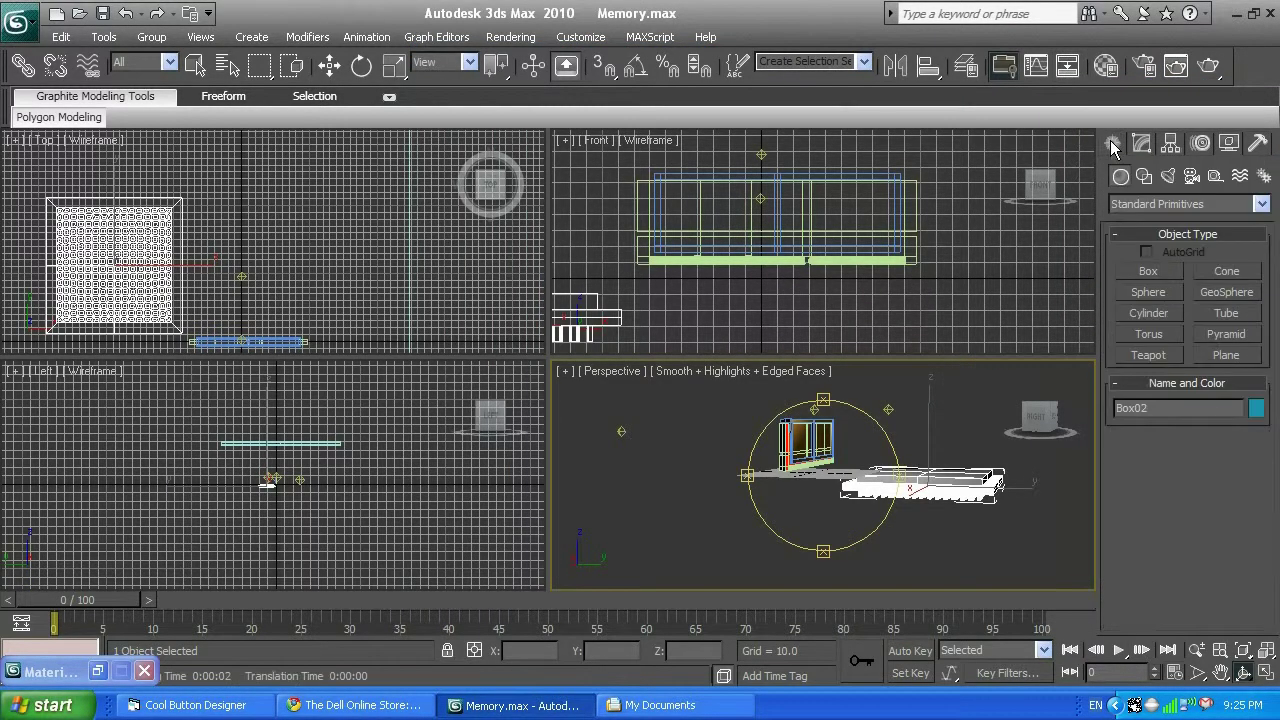
left_click(1147, 274)
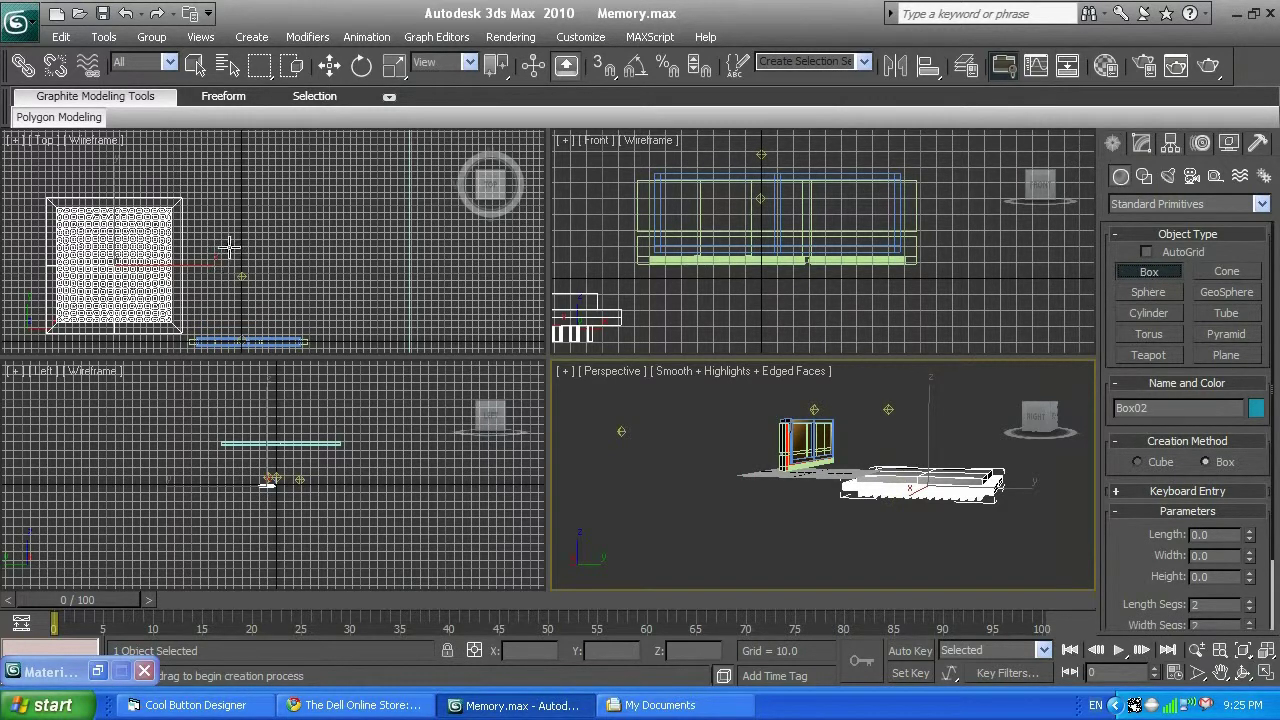
scroll(229, 246, "down", 10)
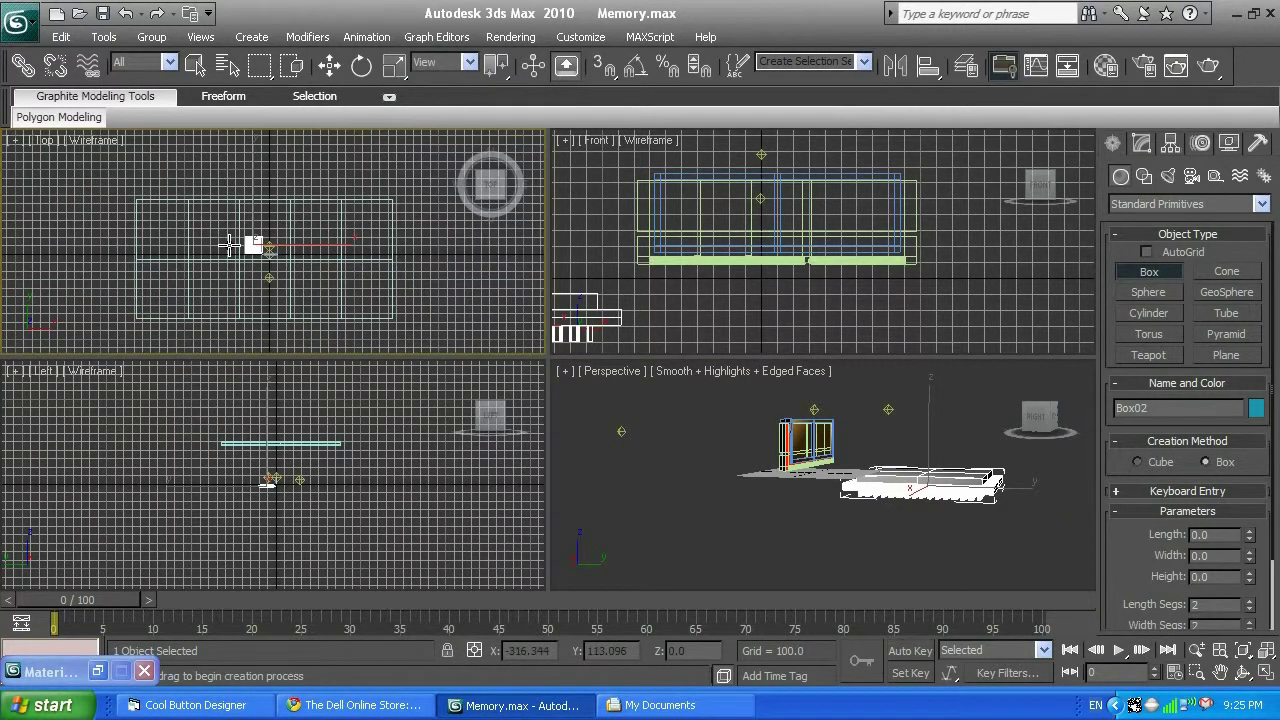
left_click_drag(90, 165, 476, 333)
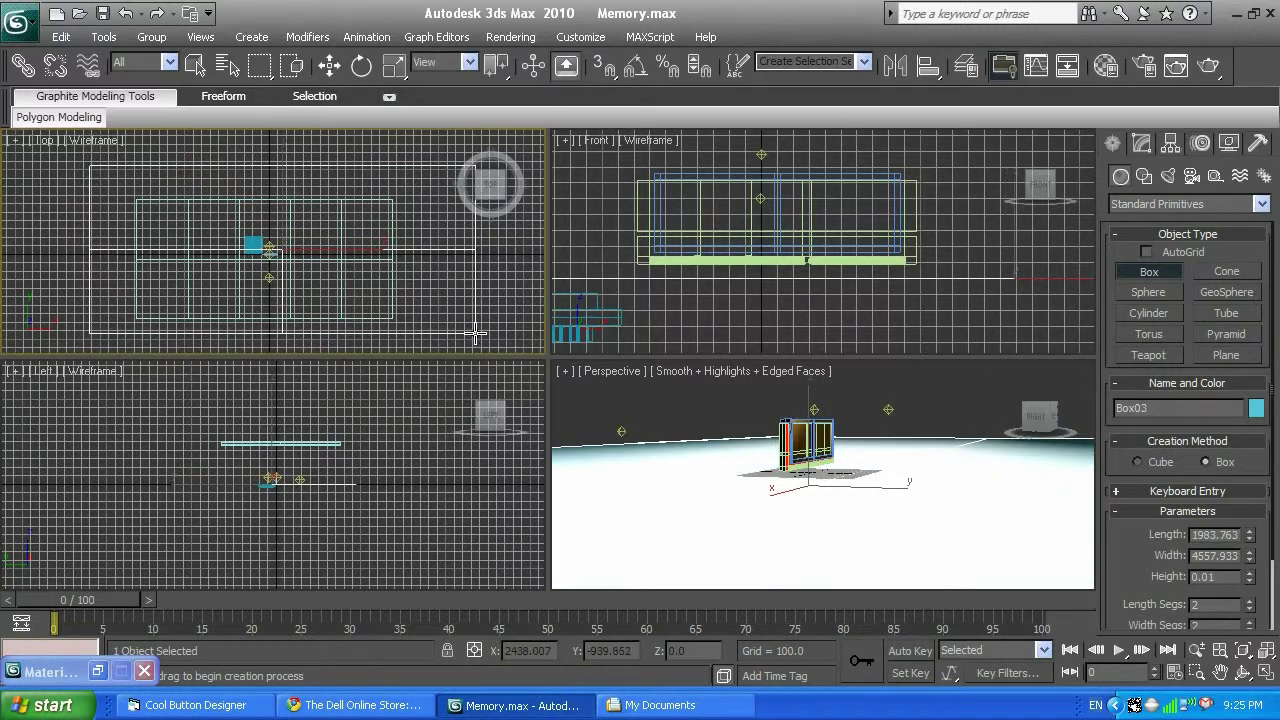
left_click(477, 322)
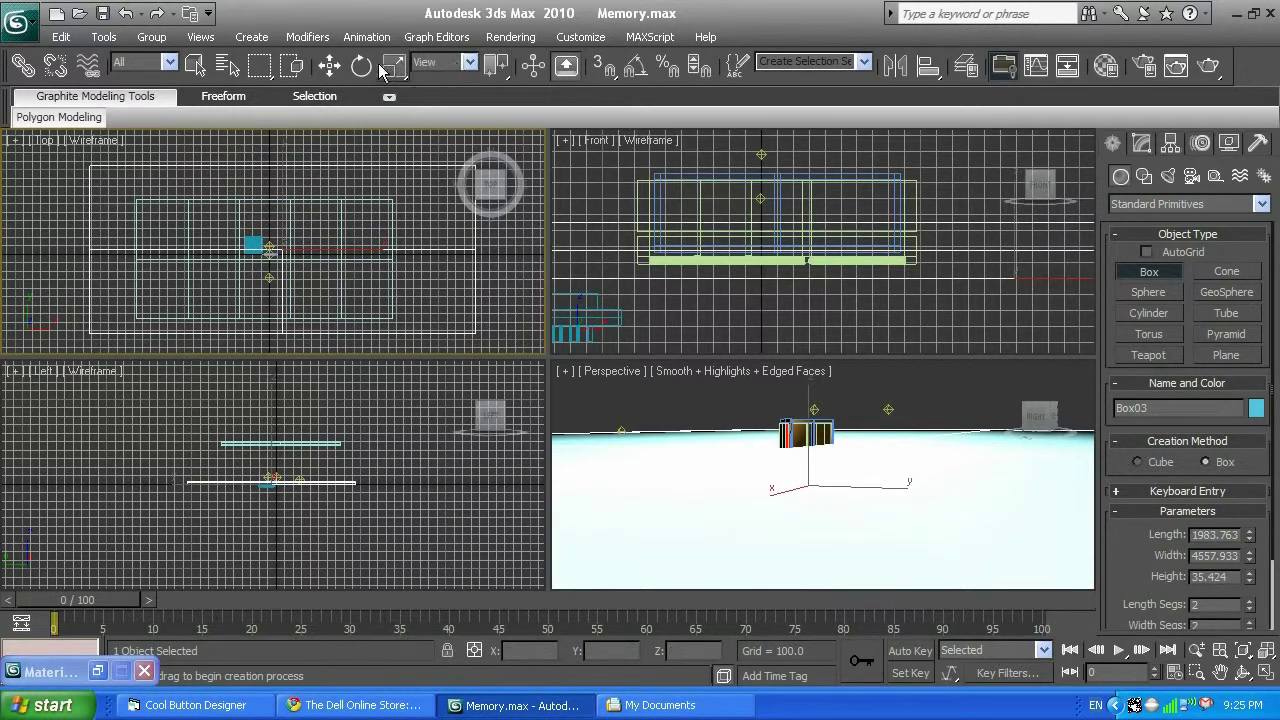
Lower the new floor box to about Z -73 so it sits beneath the CPU, and test-render the Perspective view.
left_click(330, 66)
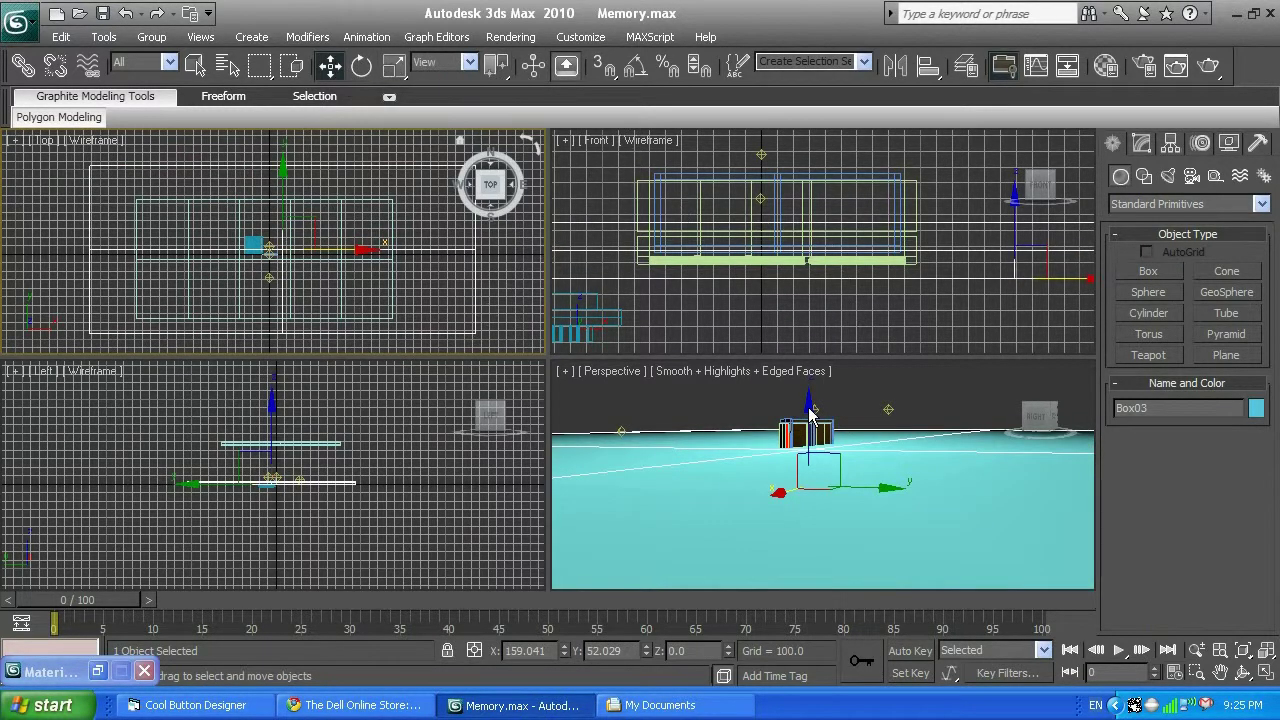
left_click_drag(810, 415, 808, 481)
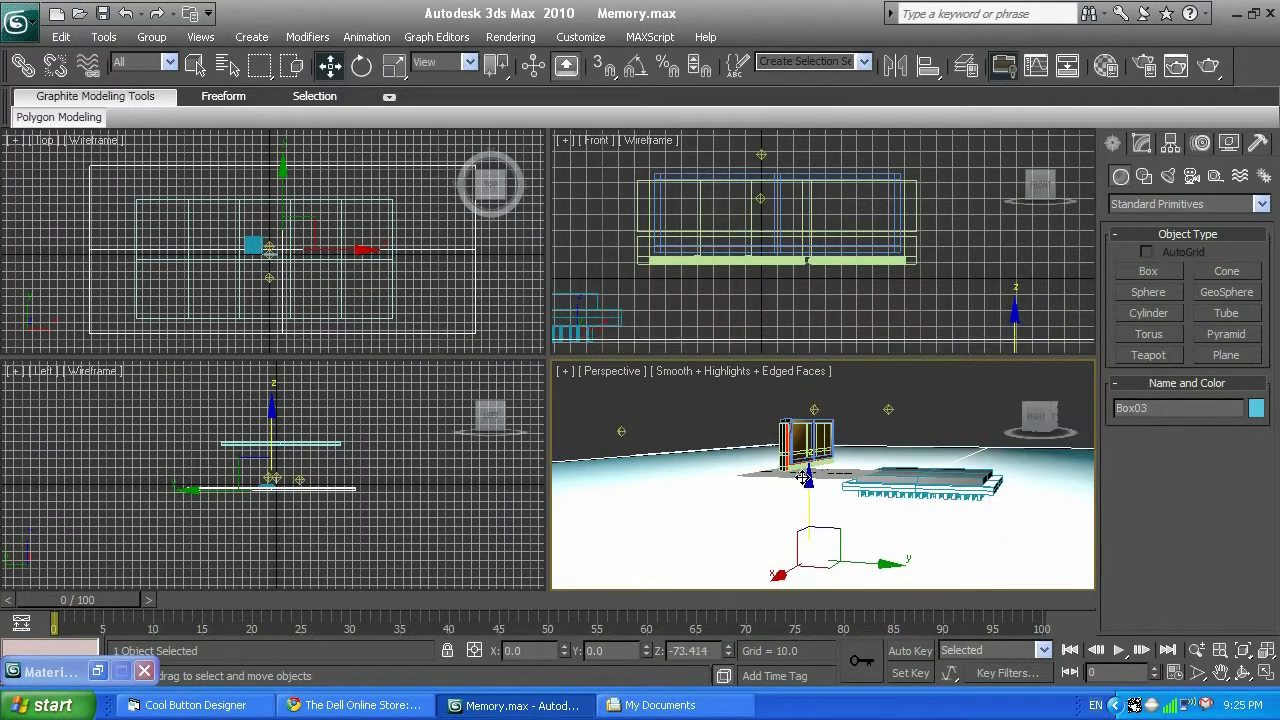
key("shift+q")
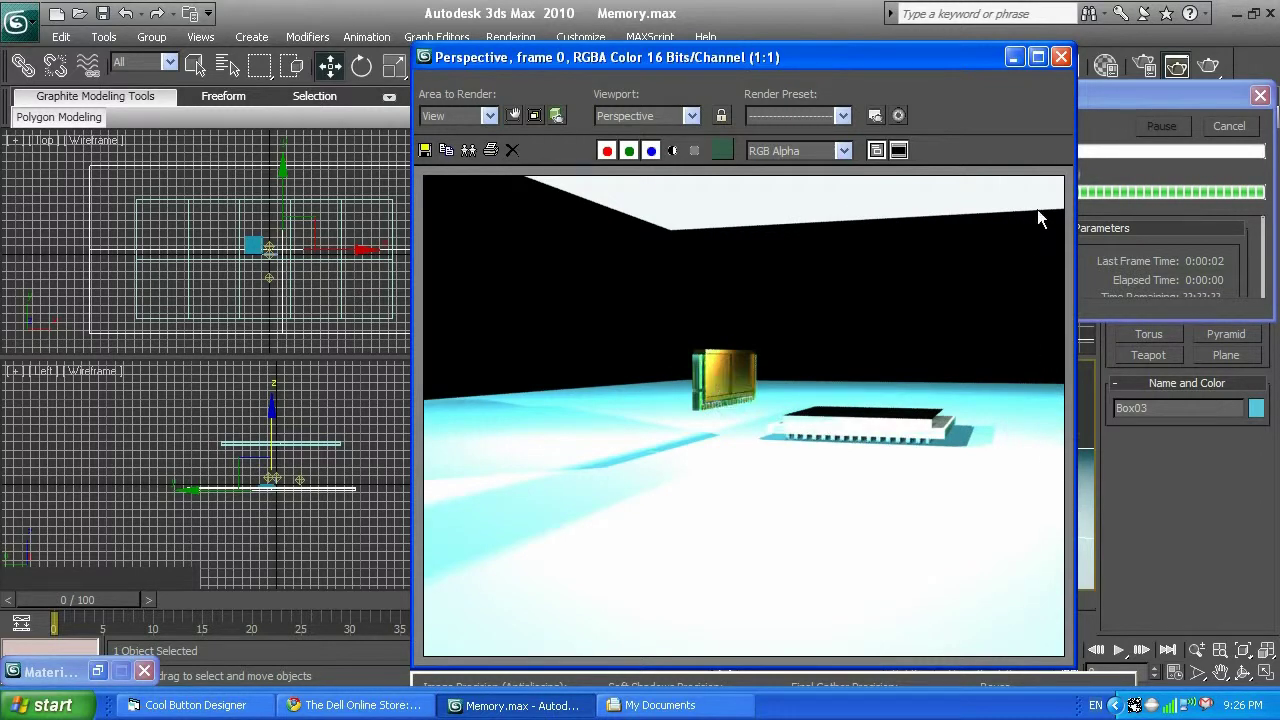
left_click(1062, 58)
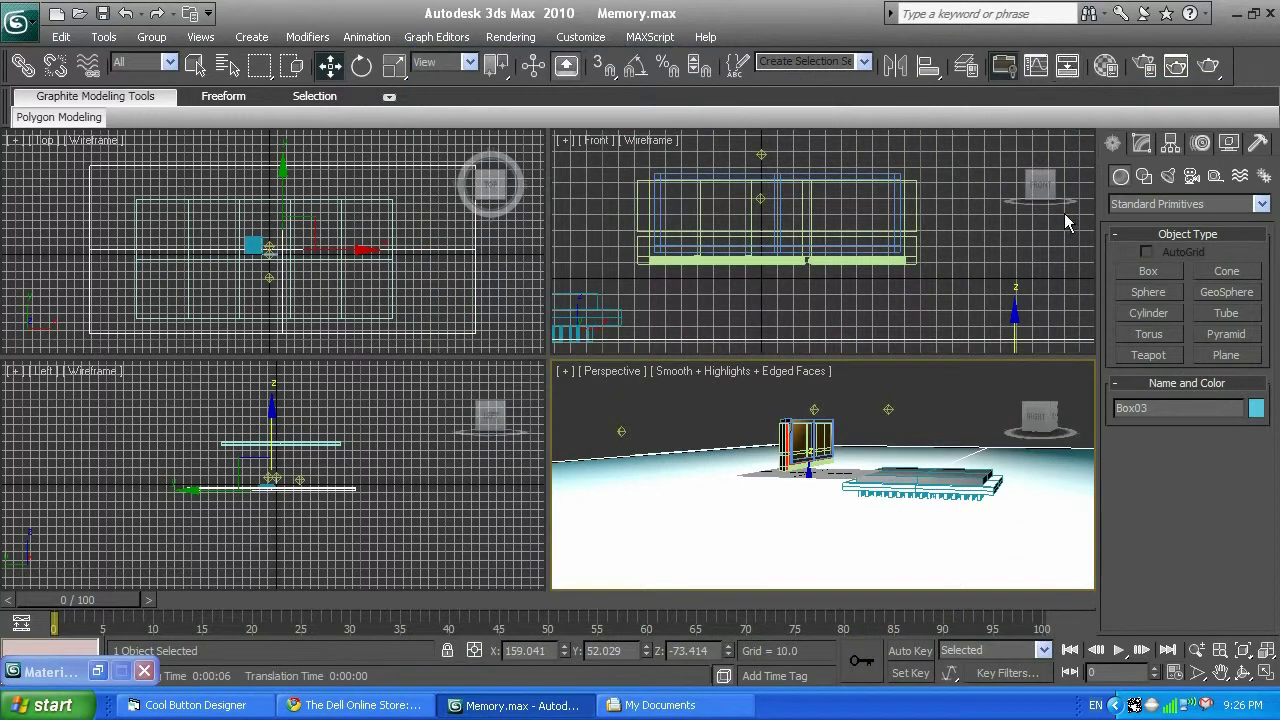
Test-render the Perspective view from a higher angle to examine the CPU and memory module on the floor.
left_click(1243, 672)
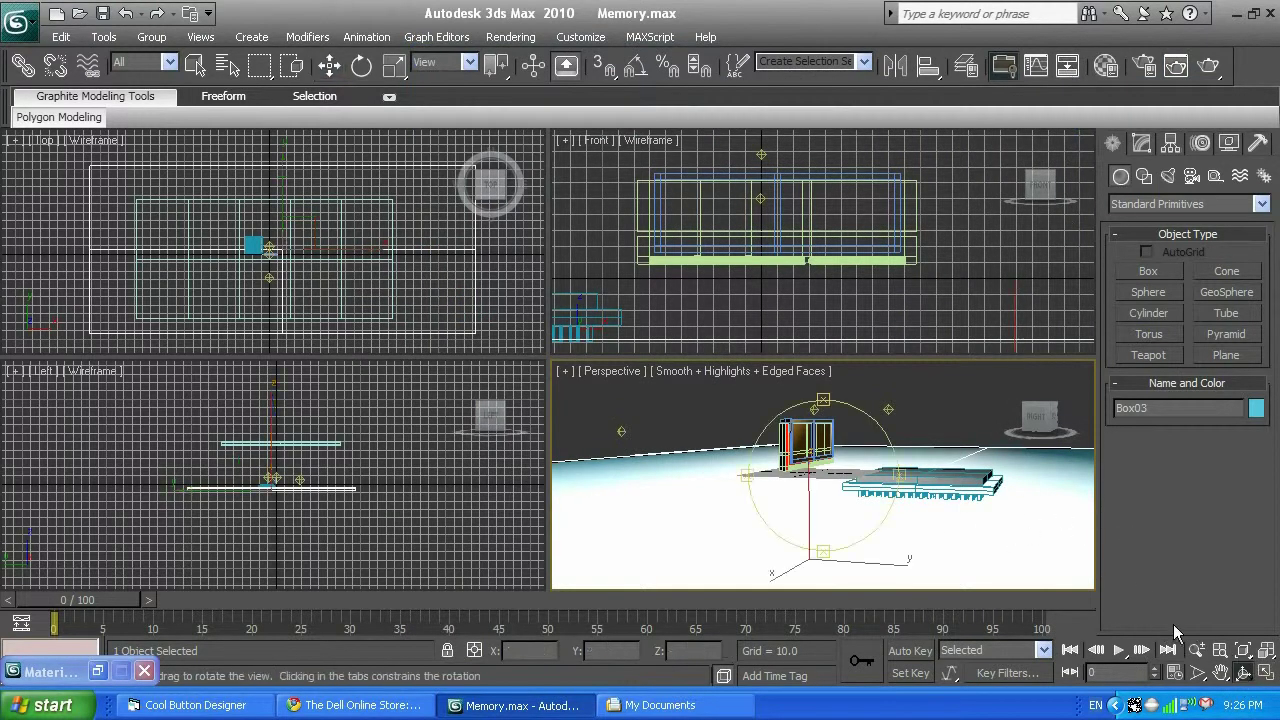
left_click_drag(820, 399, 964, 441)
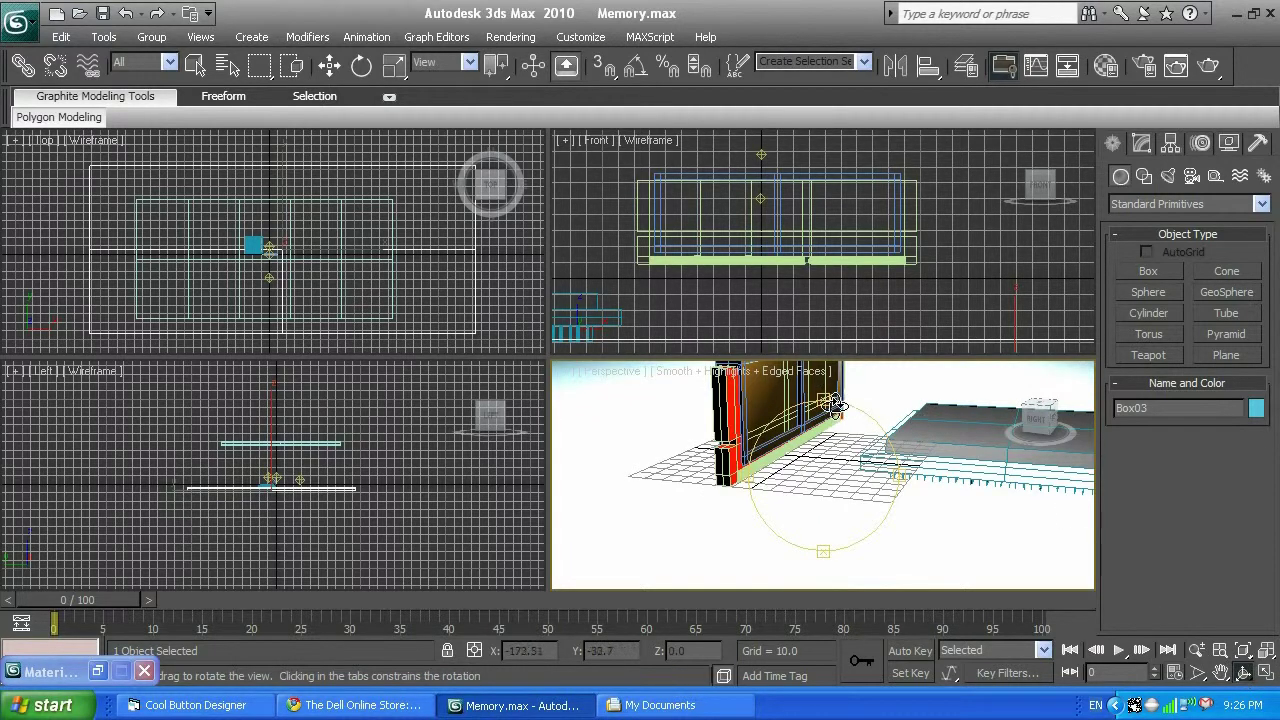
left_click_drag(833, 404, 828, 410)
scroll(825, 418, "down", 3)
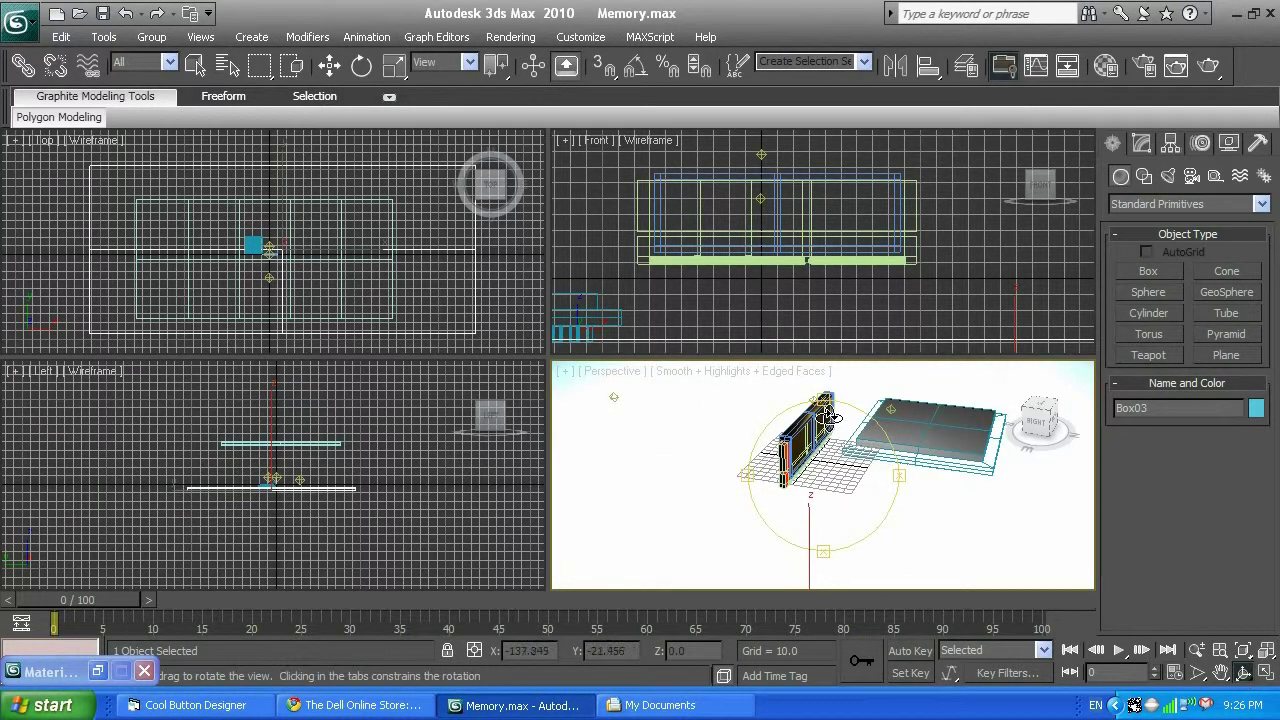
key("shift+q")
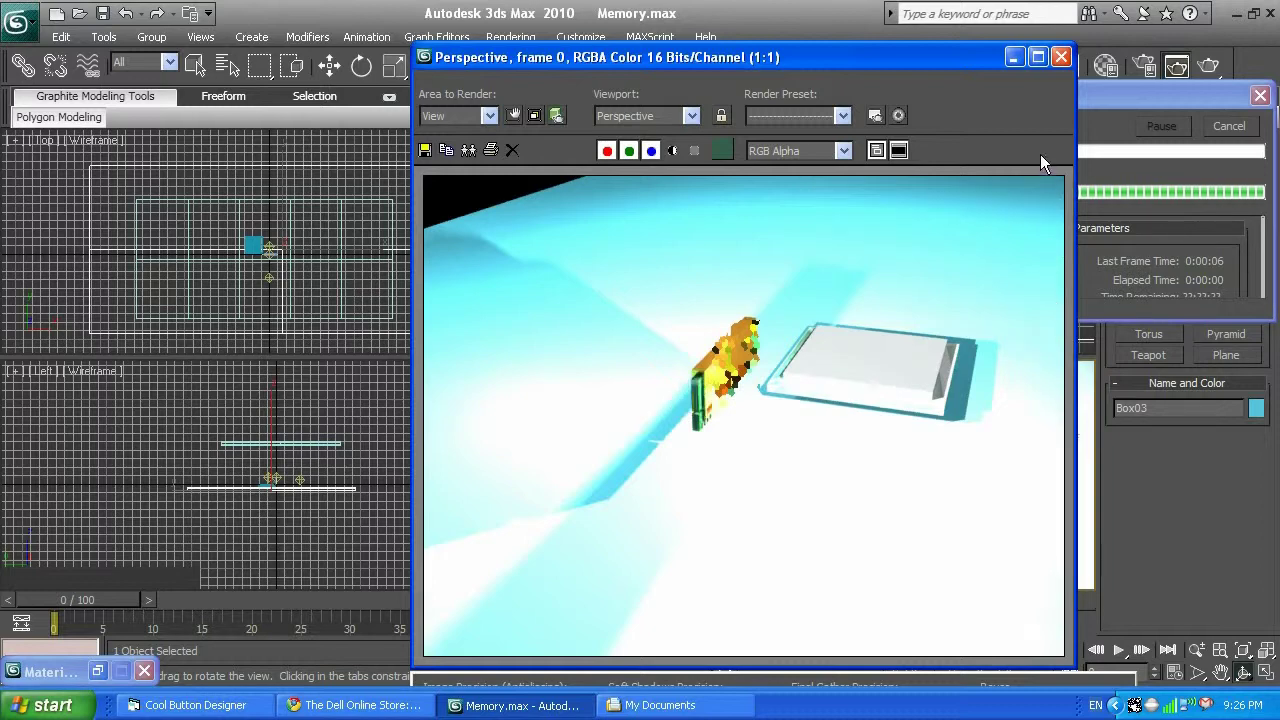
left_click(1062, 57)
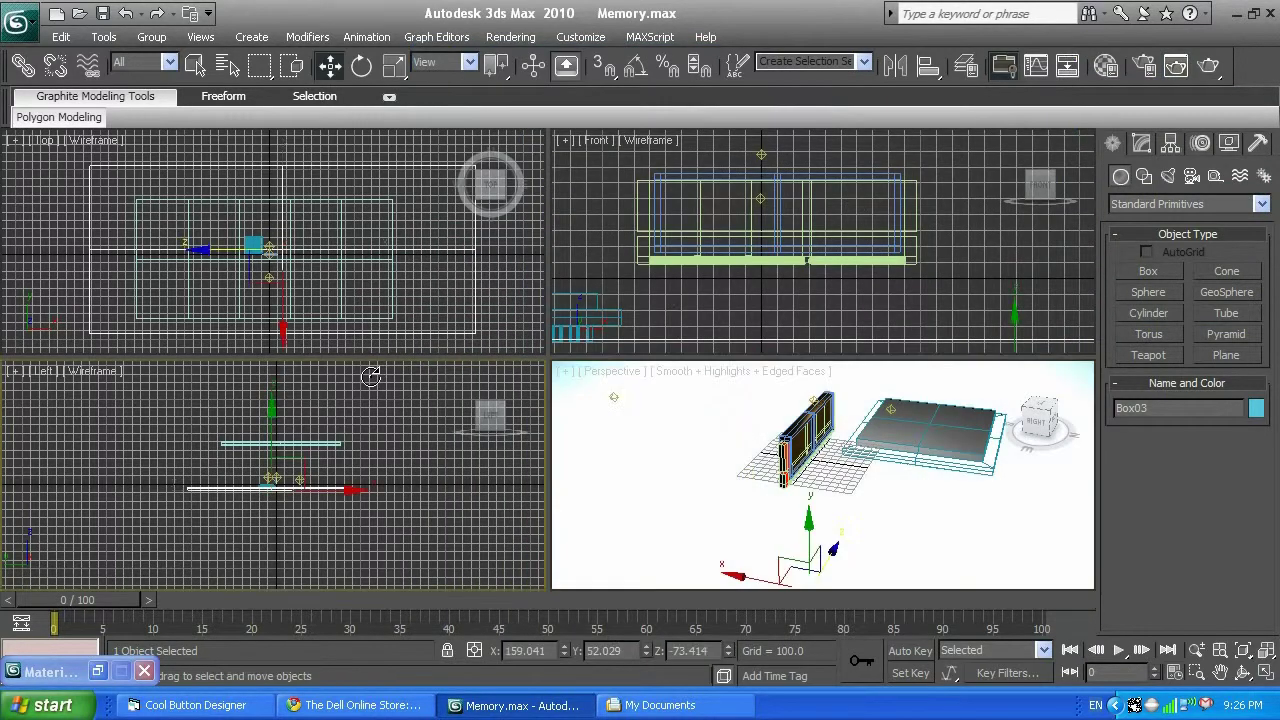
Raise the overhead slab to about Z 1849 and test-render the scene.
left_click(312, 443)
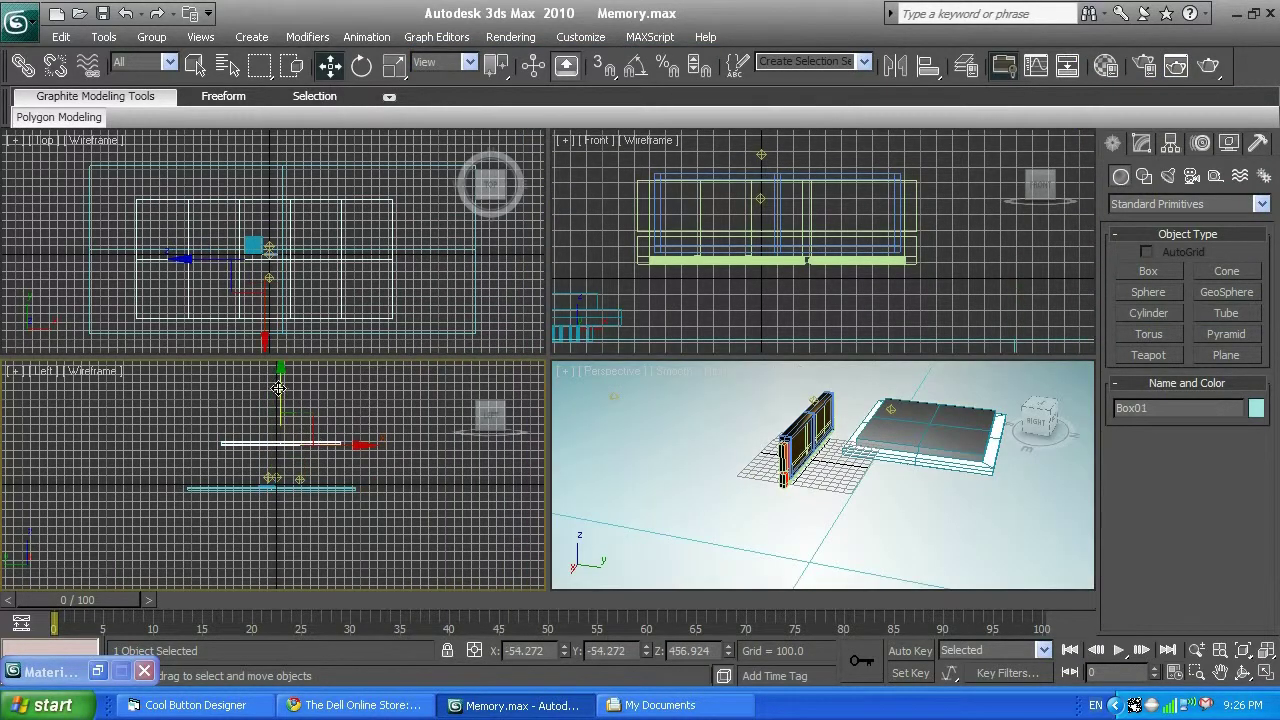
key("F9")
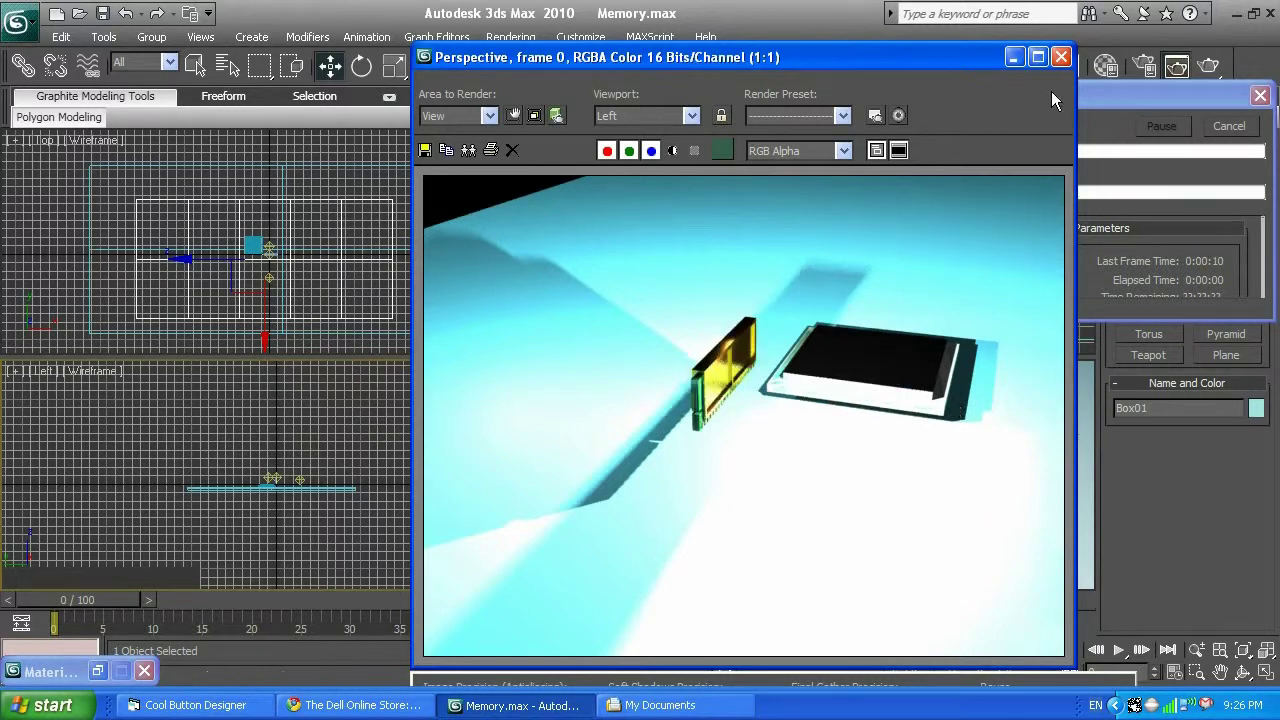
left_click(1062, 57)
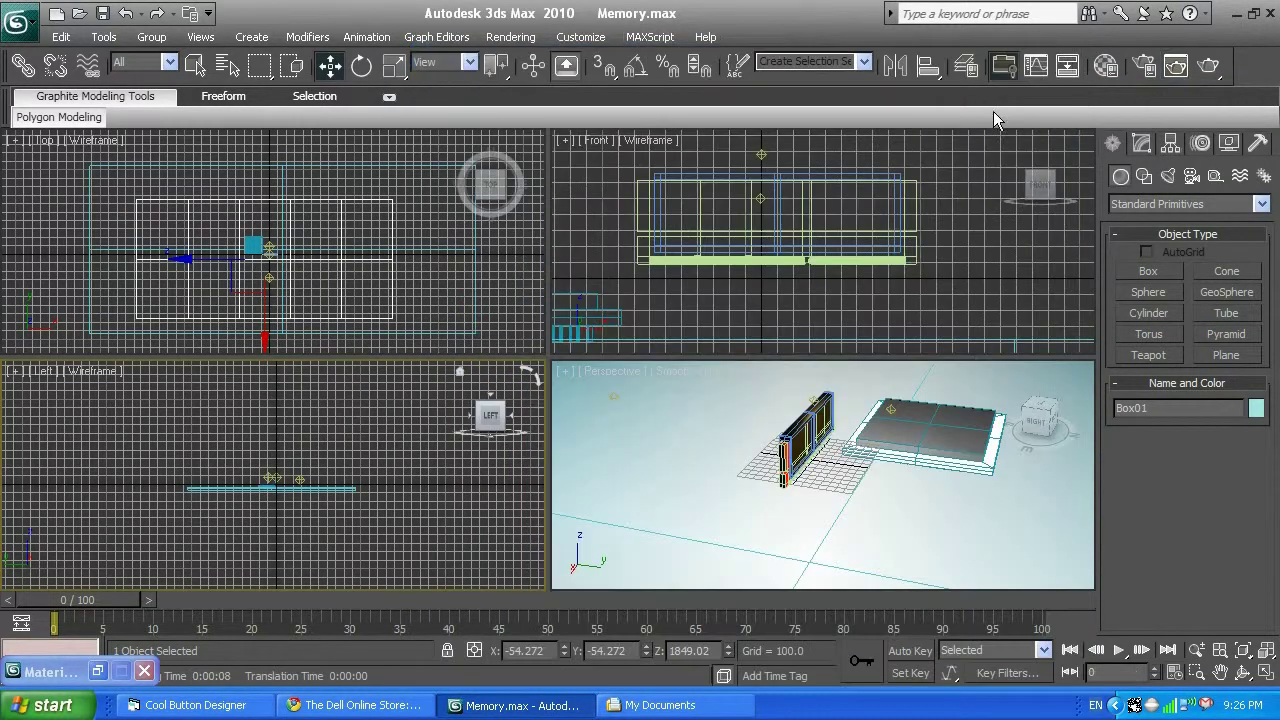
Copy the mr Area Omni01 light above the CPU, place the copy at about Y 99.5, and test-render the scene.
right_click(316, 512)
left_click(280, 522)
scroll(283, 516, "up", 5)
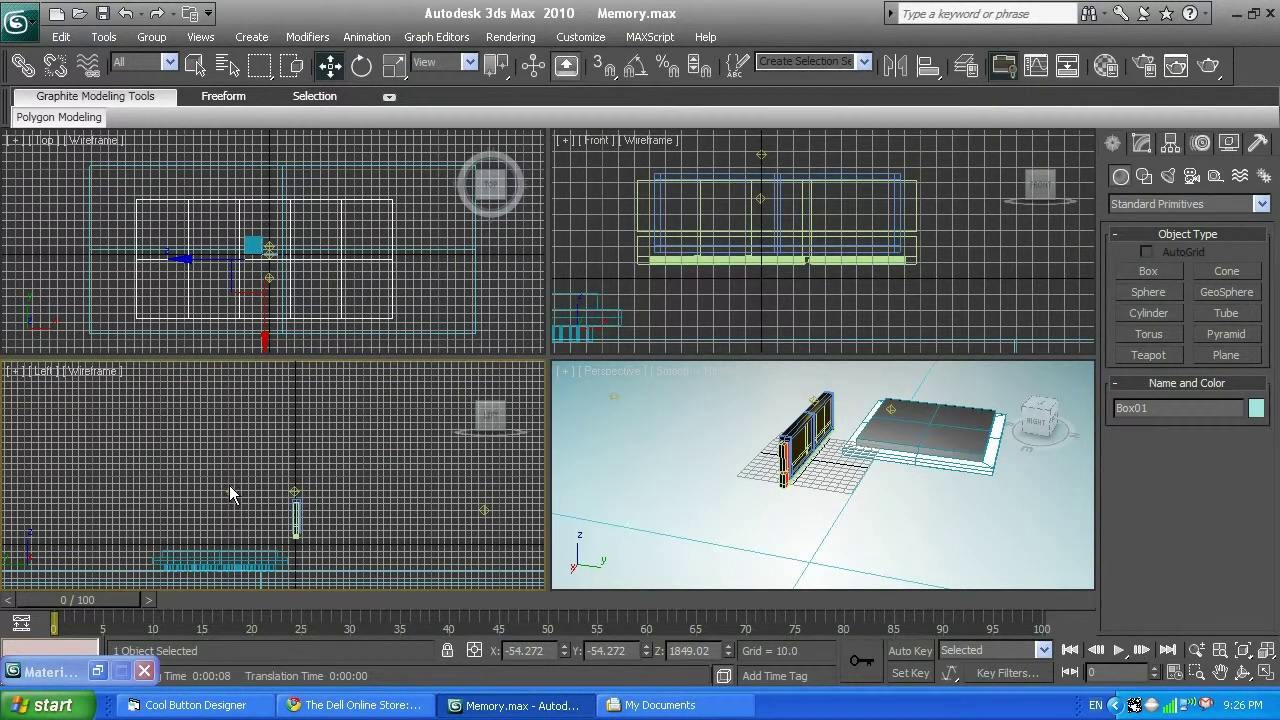
left_click(231, 492)
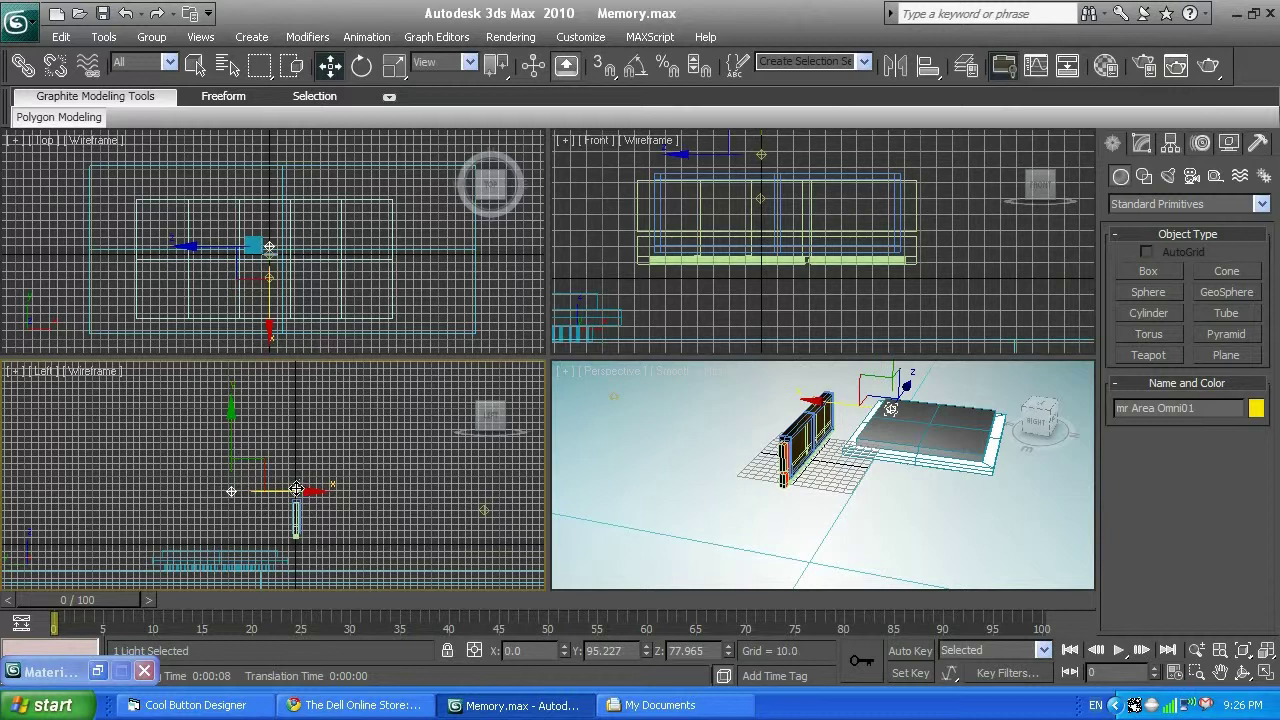
left_click_drag(298, 490, 346, 491, "shift")
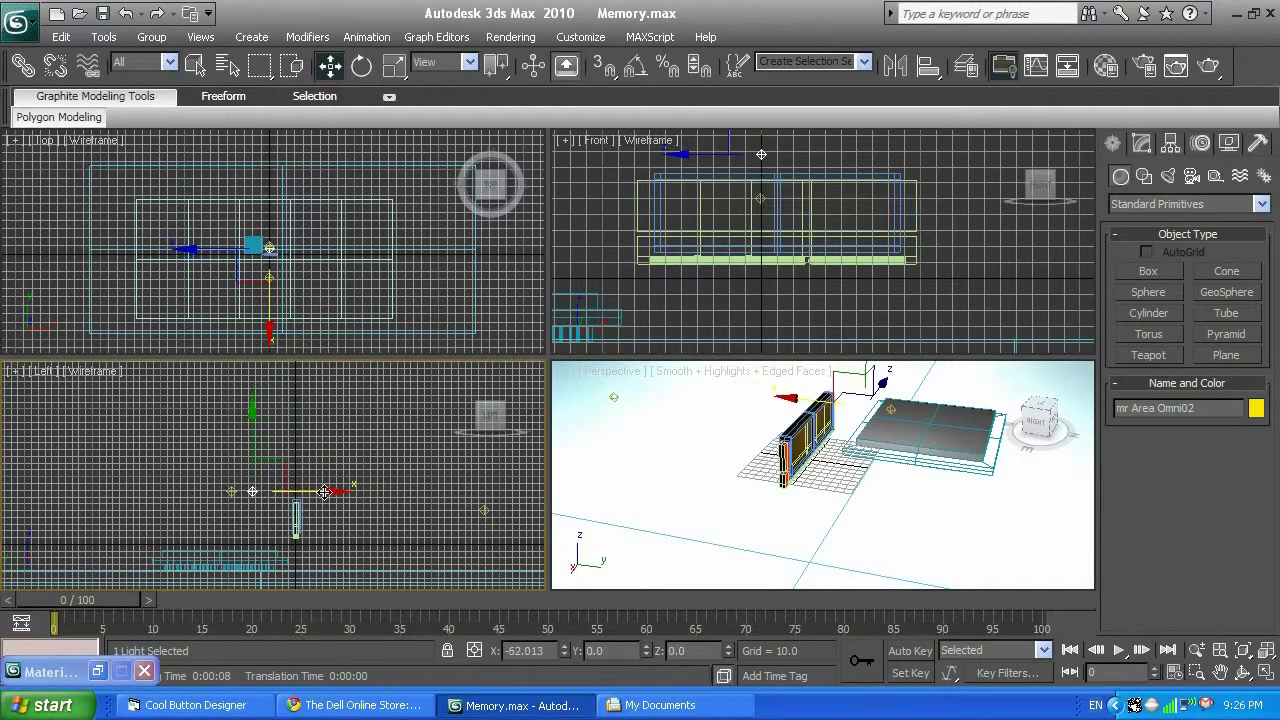
key("shift+q")
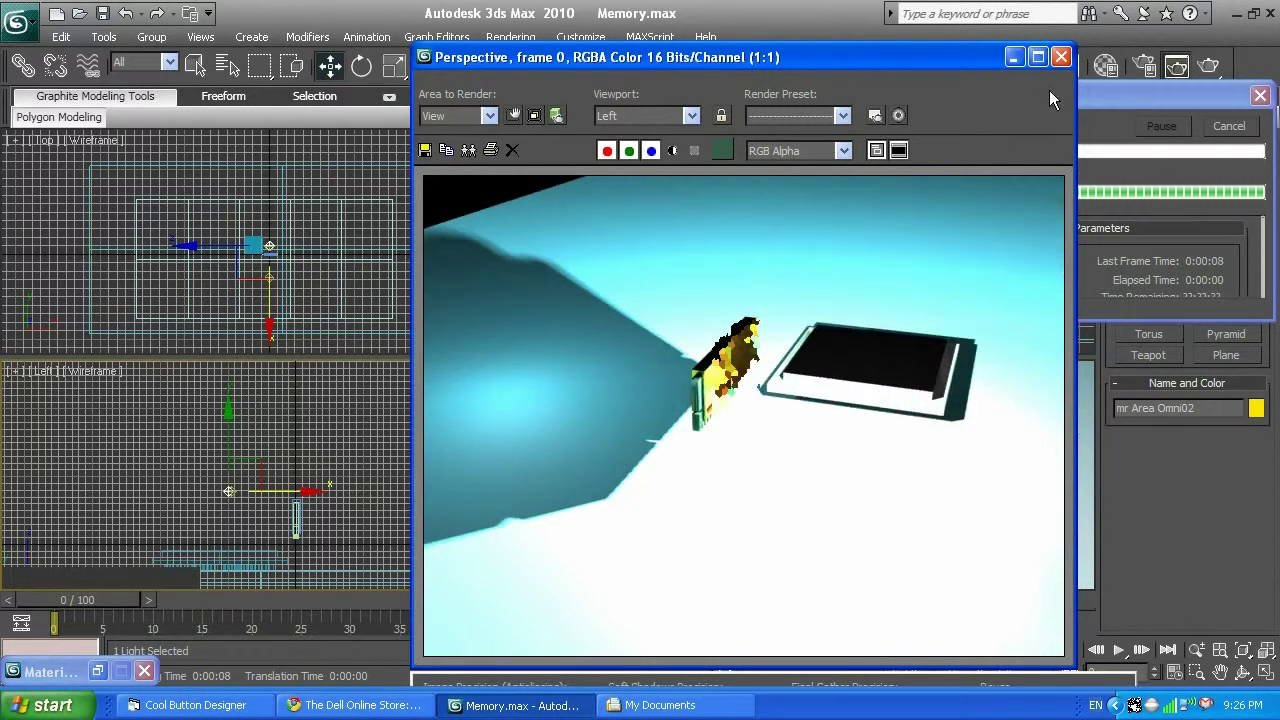
left_click(1061, 57)
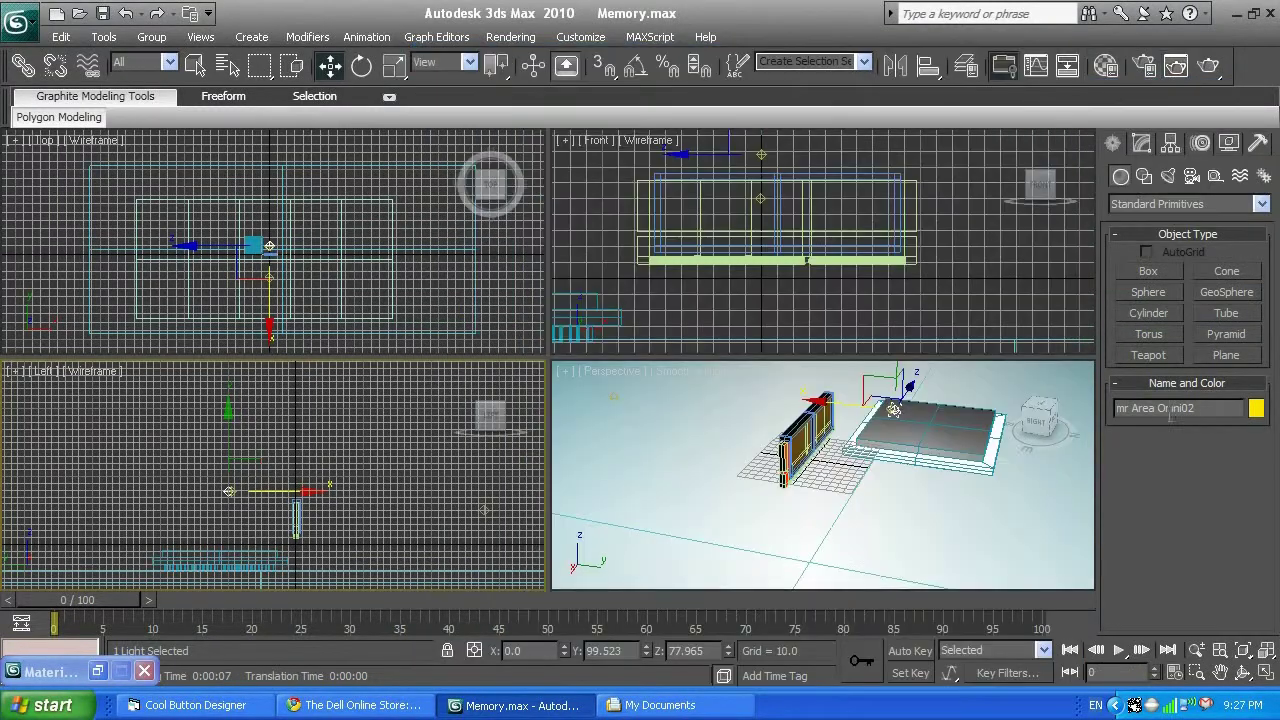
Test-render the Perspective view from the CPU's side of the memory module, at a low angle and at a raised angle.
left_click(1244, 672)
left_click(922, 489)
left_click_drag(922, 489, 663, 465)
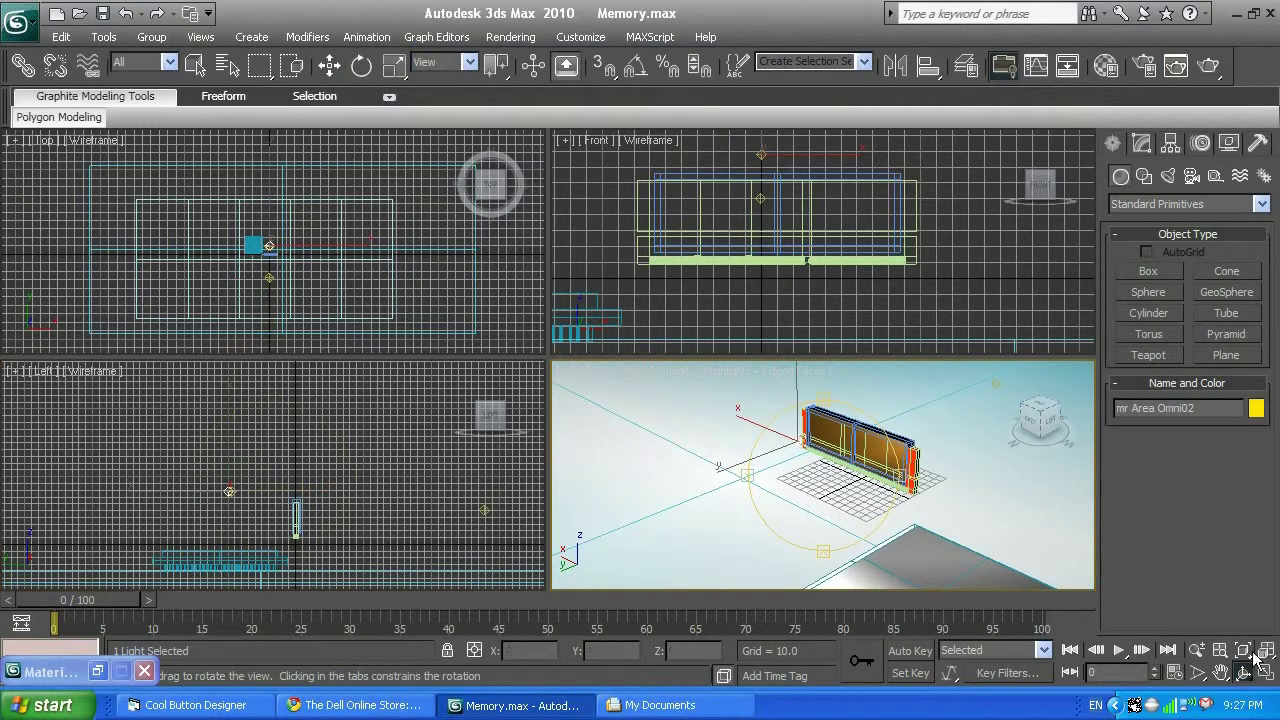
left_click_drag(823, 402, 863, 385)
key("shift+q")
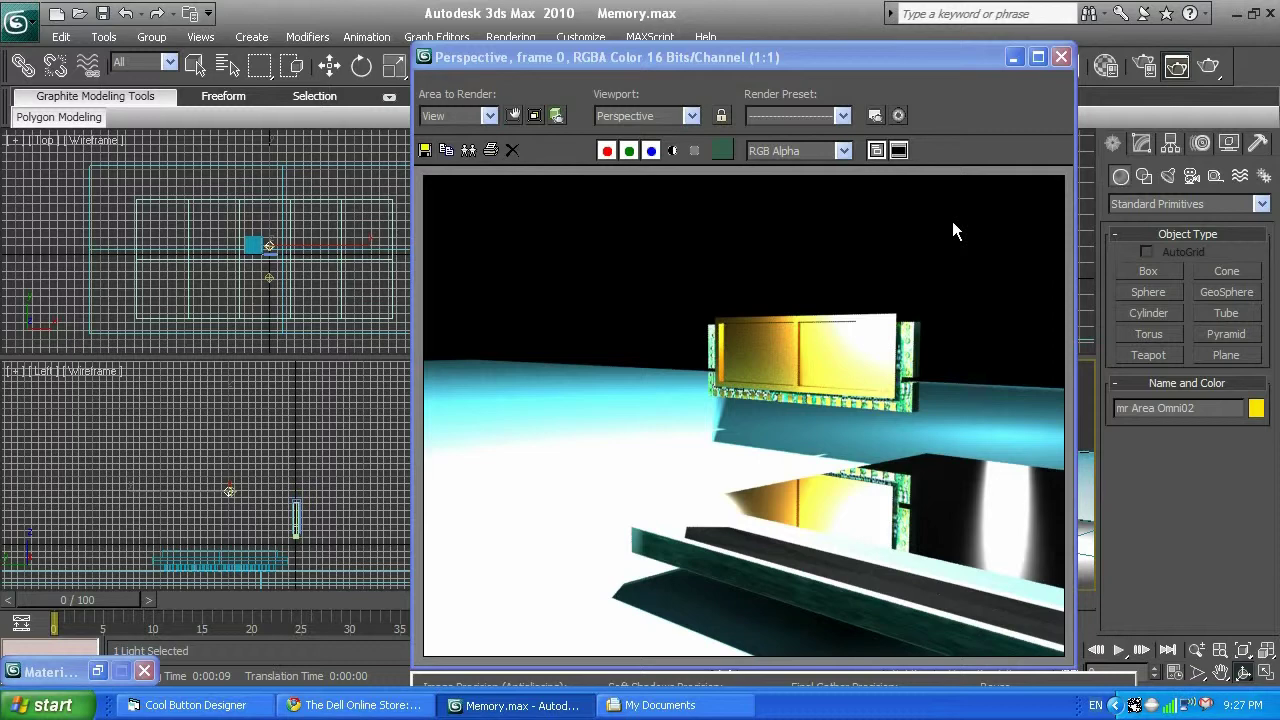
left_click(1061, 56)
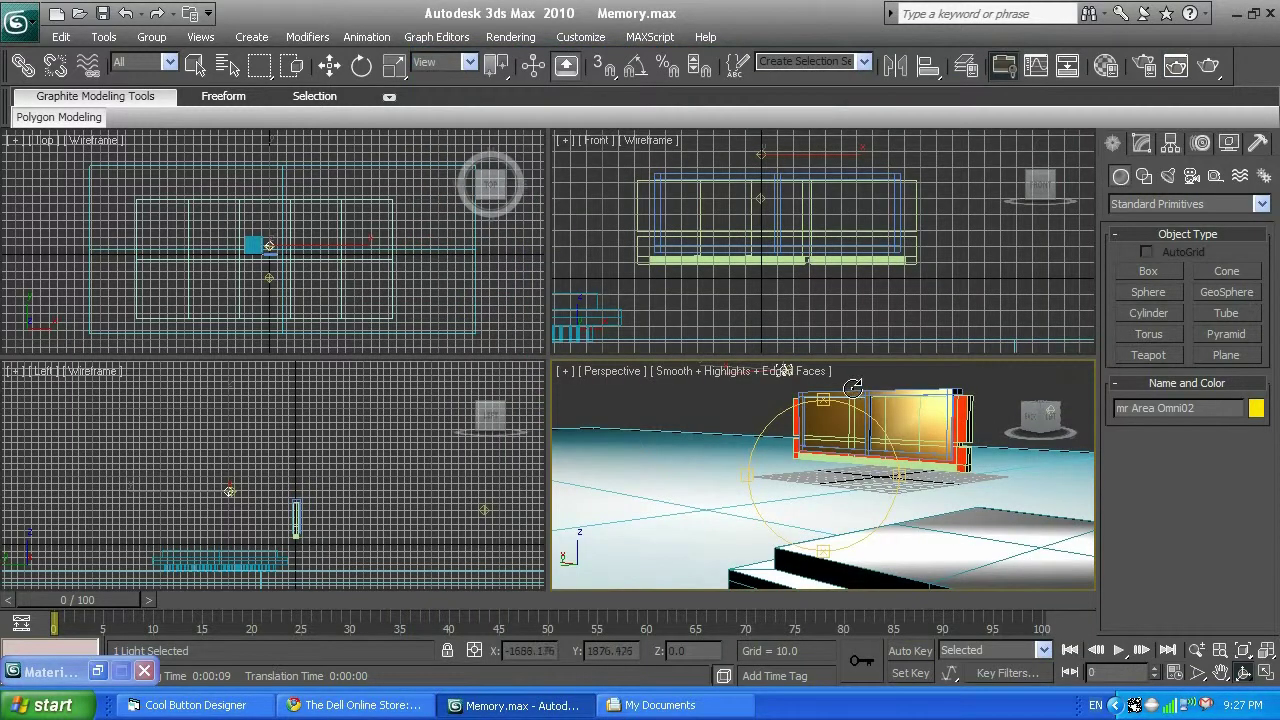
left_click_drag(829, 395, 824, 425)
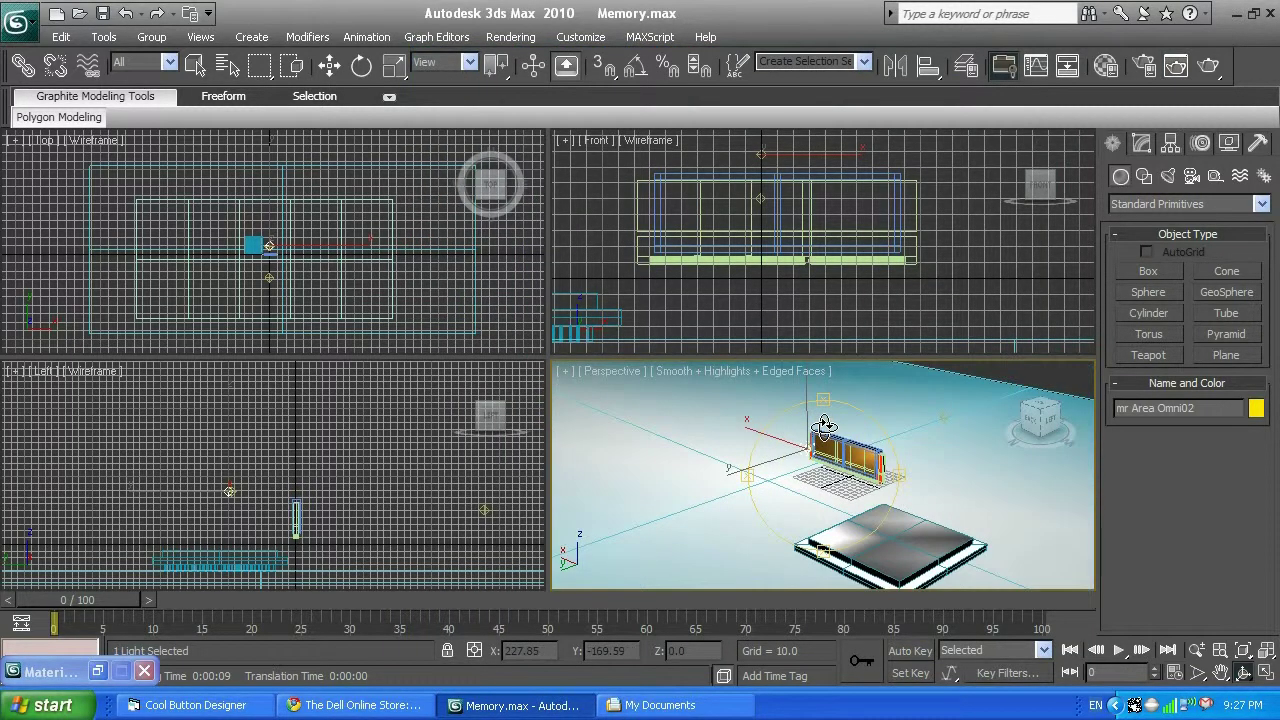
key("shift+q")
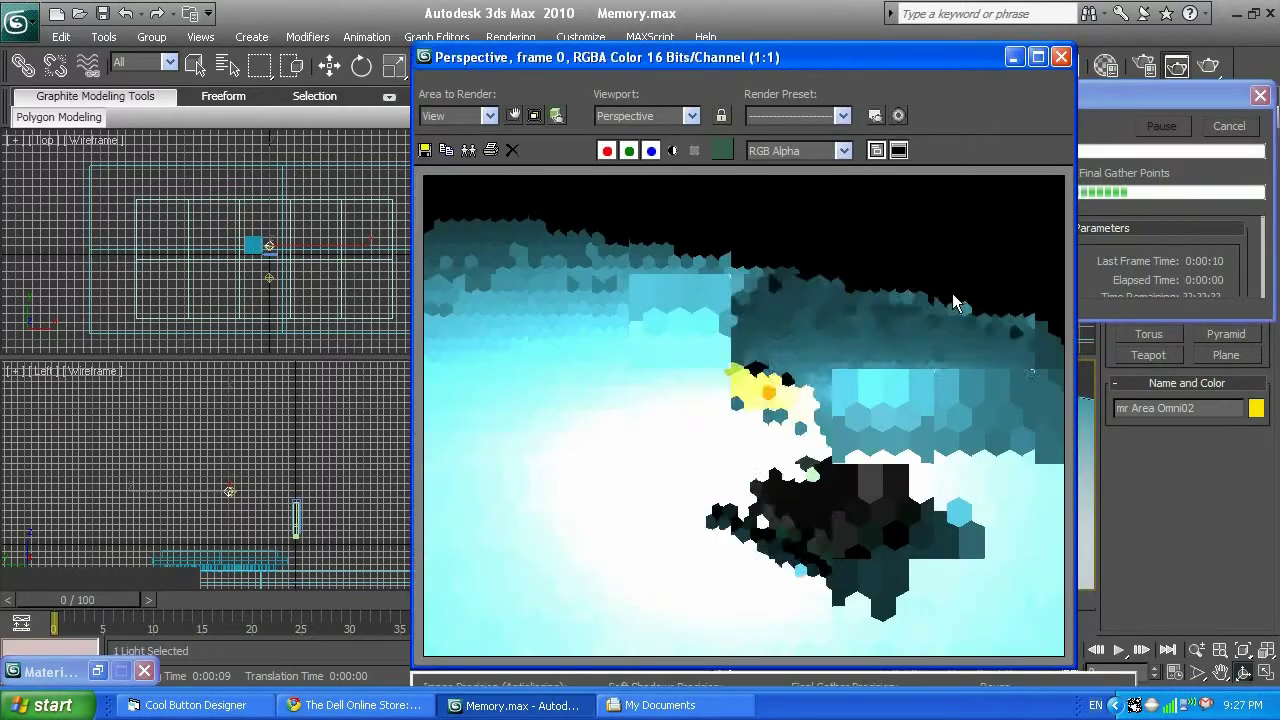